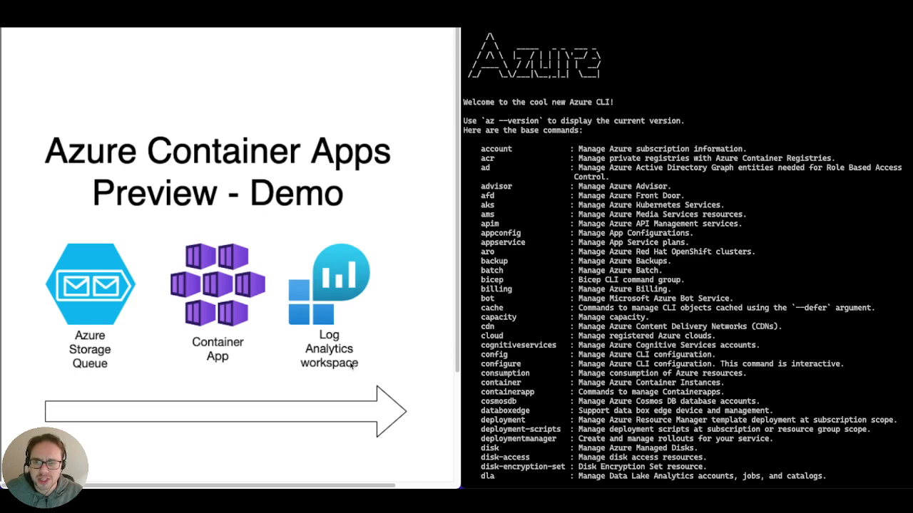
Open the Azure Container Apps product page and review its overview, feature highlights, serverless scaling and developer productivity sections
{"action": "left_click", "coordinate": [187, 20]}
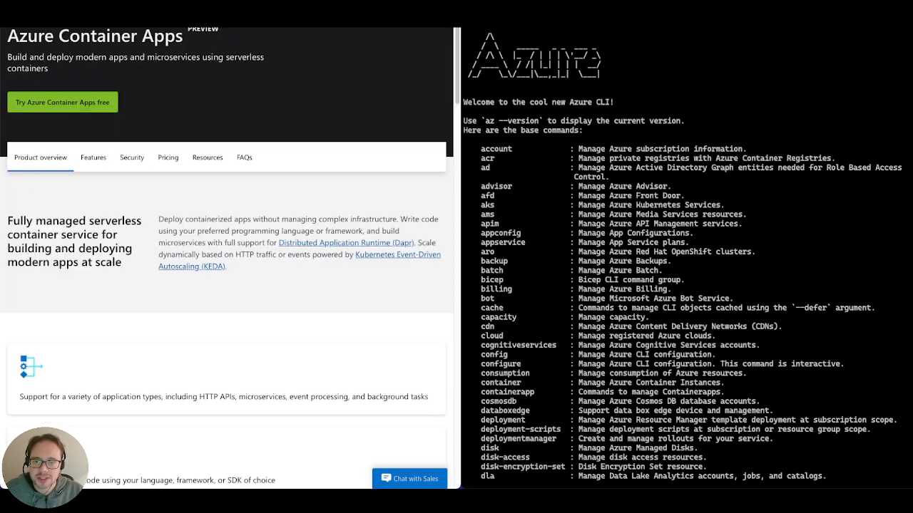
{"action": "scroll", "coordinate": [221, 247], "scroll_direction": "up", "scroll_amount": 2}
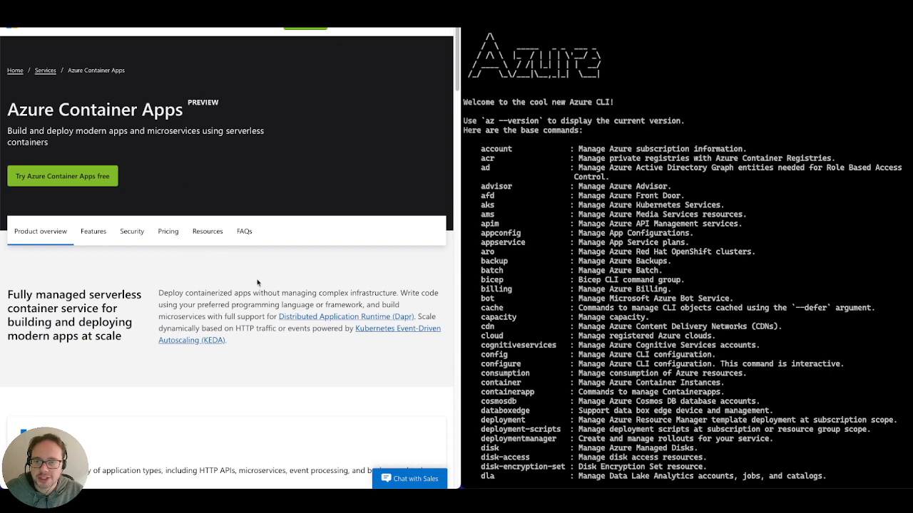
{"action": "scroll", "coordinate": [264, 314], "scroll_direction": "down", "scroll_amount": 1}
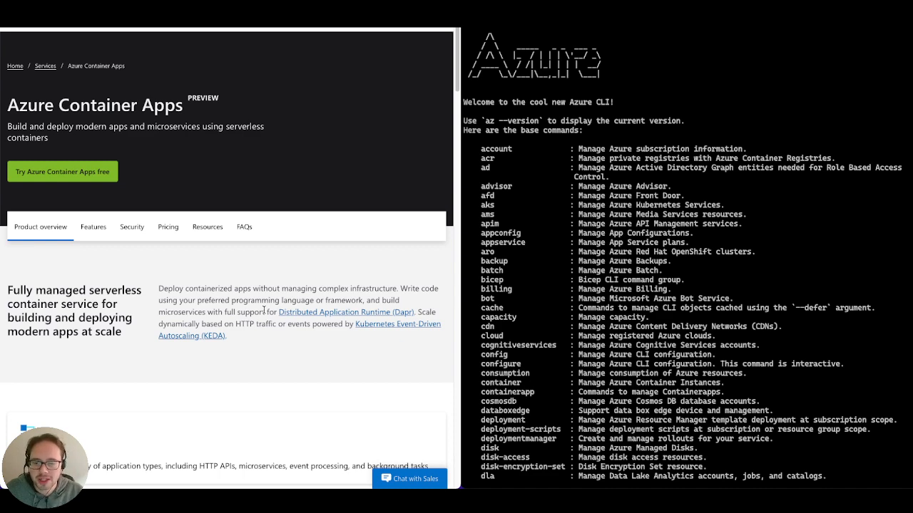
{"action": "scroll", "coordinate": [264, 314], "scroll_direction": "down", "scroll_amount": 4}
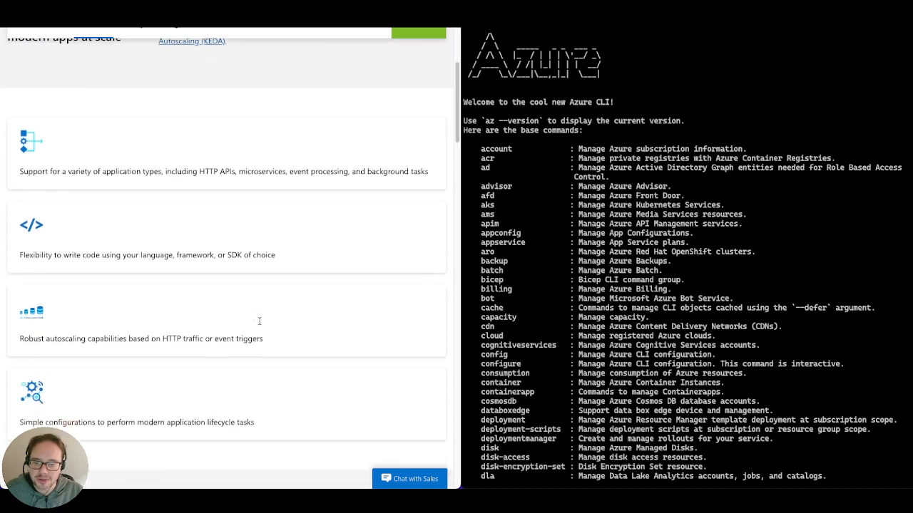
{"action": "scroll", "coordinate": [259, 320], "scroll_direction": "down", "scroll_amount": 7}
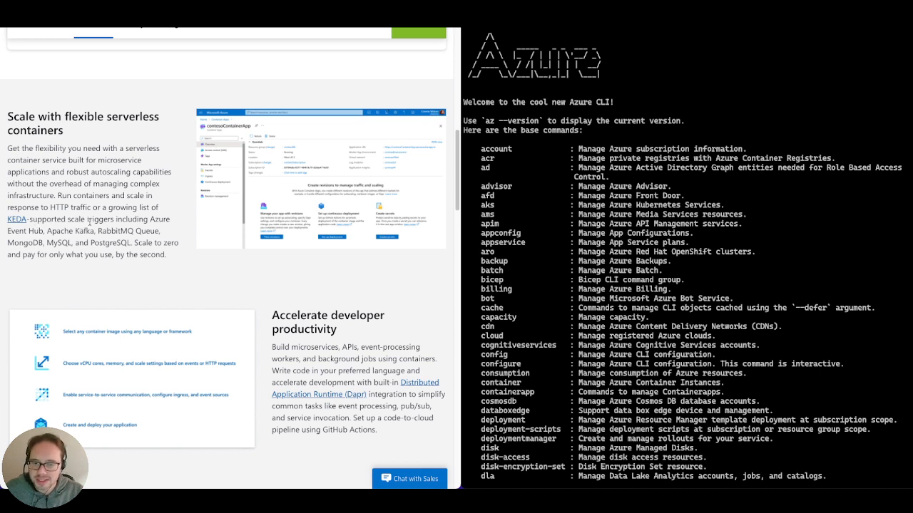
{"action": "scroll", "coordinate": [378, 405], "scroll_direction": "down", "scroll_amount": 1}
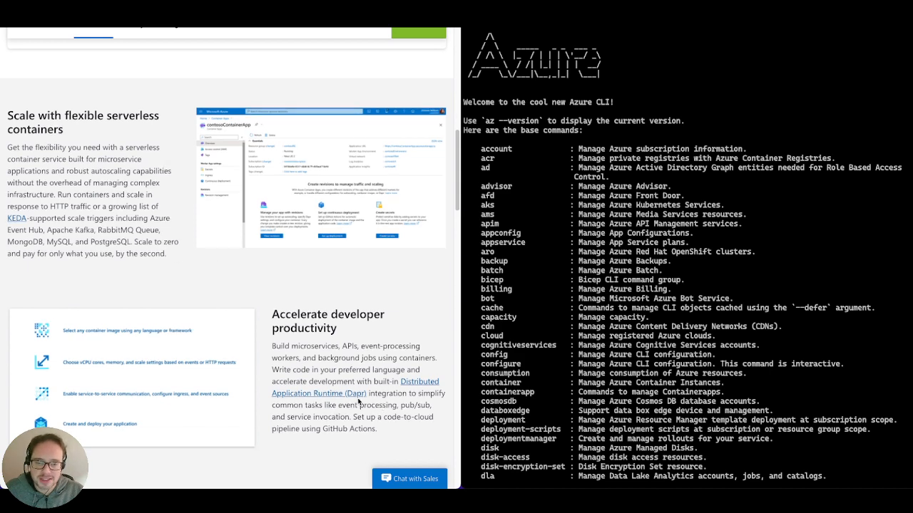
{"action": "scroll", "coordinate": [362, 401], "scroll_direction": "up", "scroll_amount": 8}
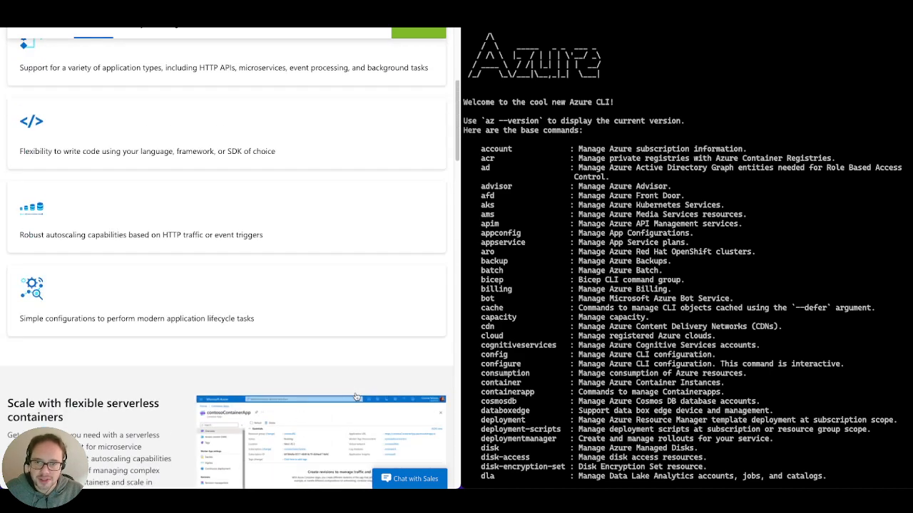
{"action": "scroll", "coordinate": [355, 396], "scroll_direction": "up", "scroll_amount": 3}
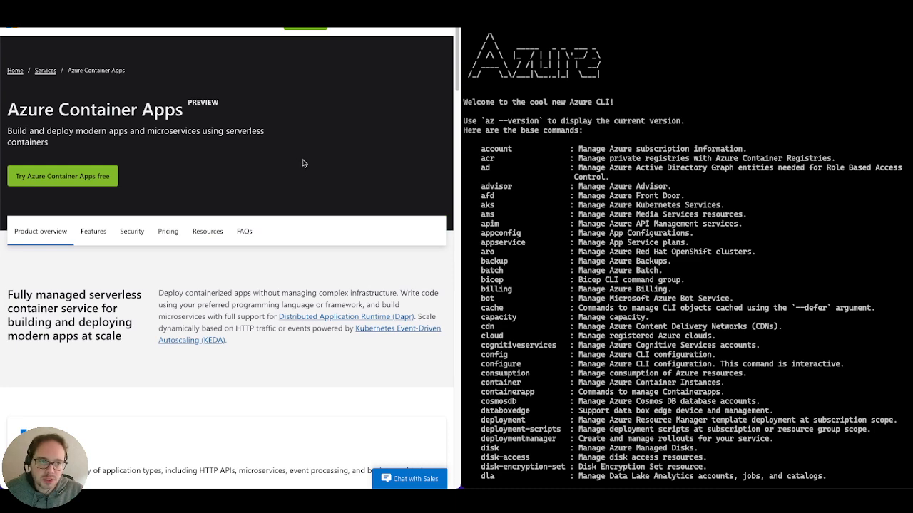
Switch to the tutorial on deploying a background processing application and read its introduction, prerequisites and Setup variables
{"action": "key", "text": "ctrl+Tab"}
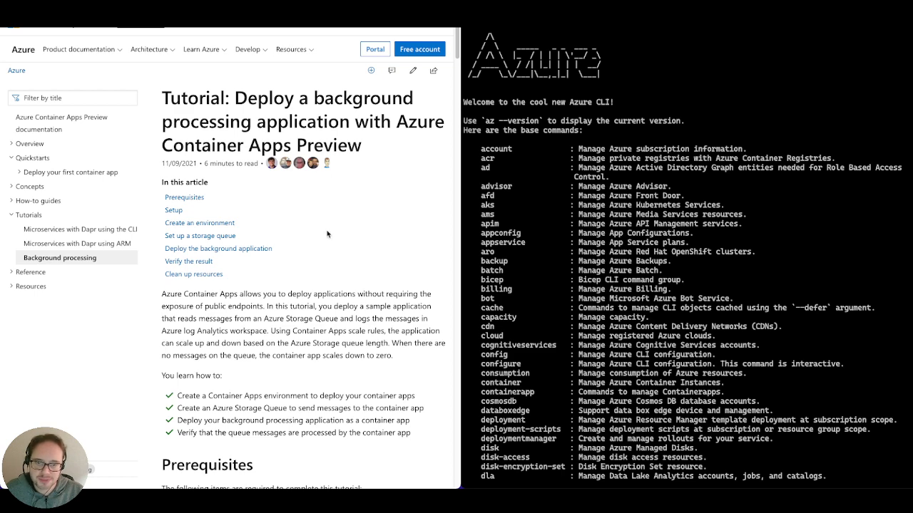
{"action": "scroll", "coordinate": [327, 234], "scroll_direction": "down", "scroll_amount": 1}
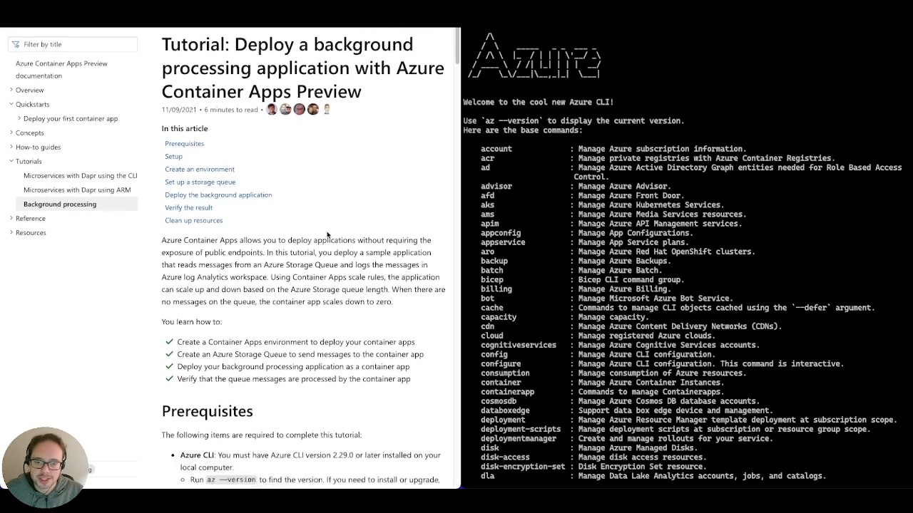
{"action": "scroll", "coordinate": [327, 233], "scroll_direction": "down", "scroll_amount": 4}
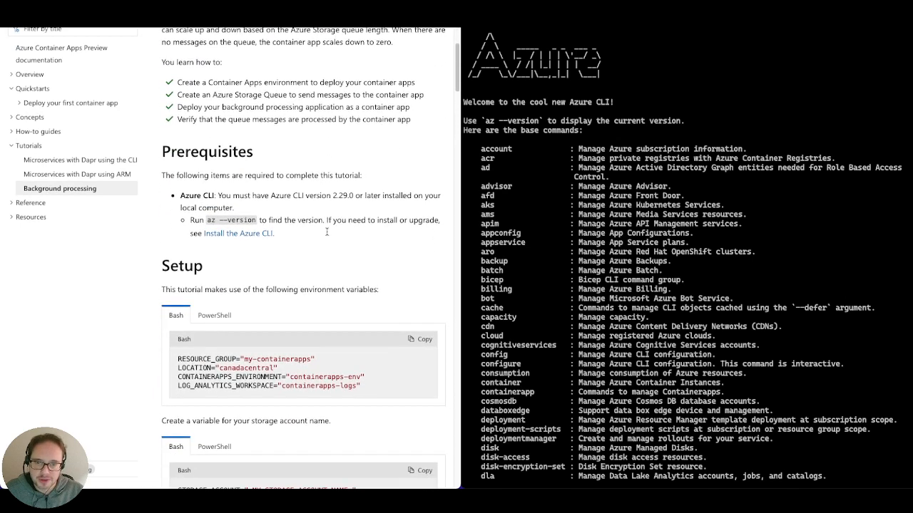
{"action": "scroll", "coordinate": [327, 234], "scroll_direction": "down", "scroll_amount": 2}
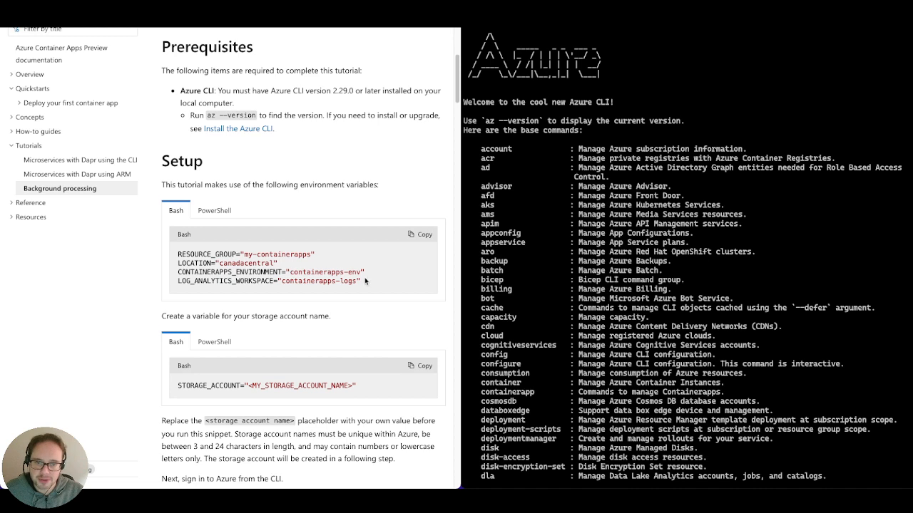
{"action": "scroll", "coordinate": [290, 274], "scroll_direction": "down", "scroll_amount": 1}
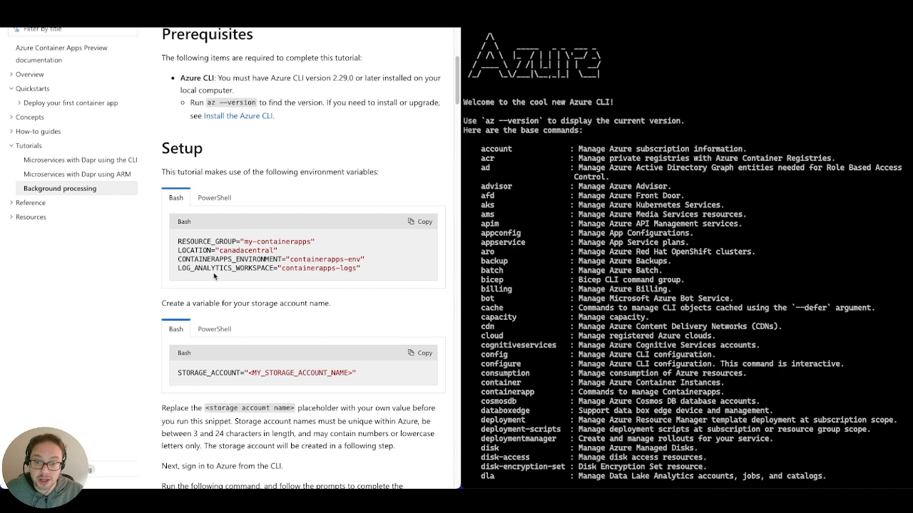
Copy the tutorial's Bash environment variables for resource group, location, Container Apps environment and Log Analytics workspace, and run them in the terminal
{"action": "left_click", "coordinate": [414, 223]}
{"action": "scroll", "coordinate": [573, 259], "scroll_direction": "down", "scroll_amount": 10}
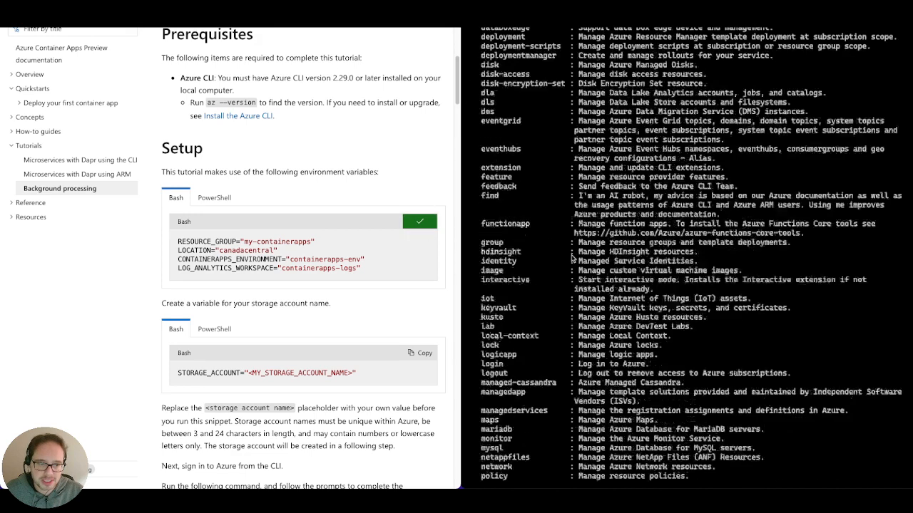
{"action": "right_click", "coordinate": [573, 259]}
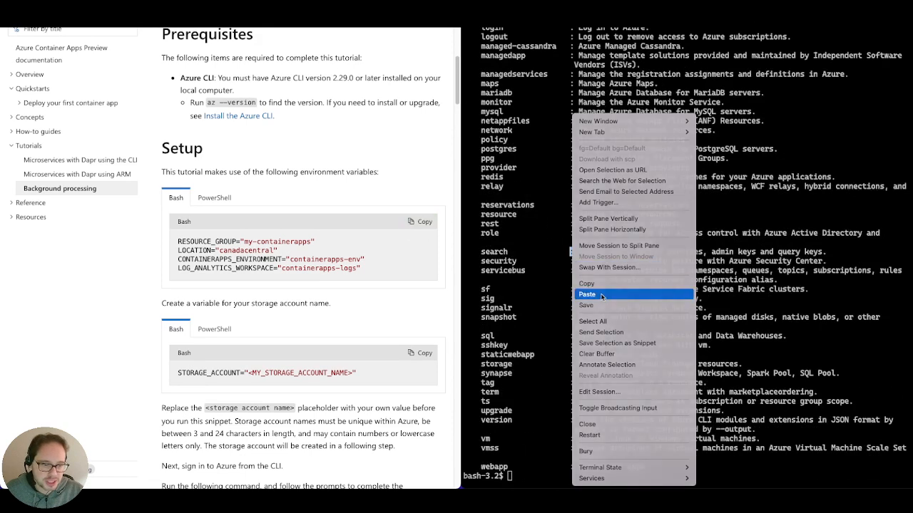
{"action": "left_click", "coordinate": [603, 294]}
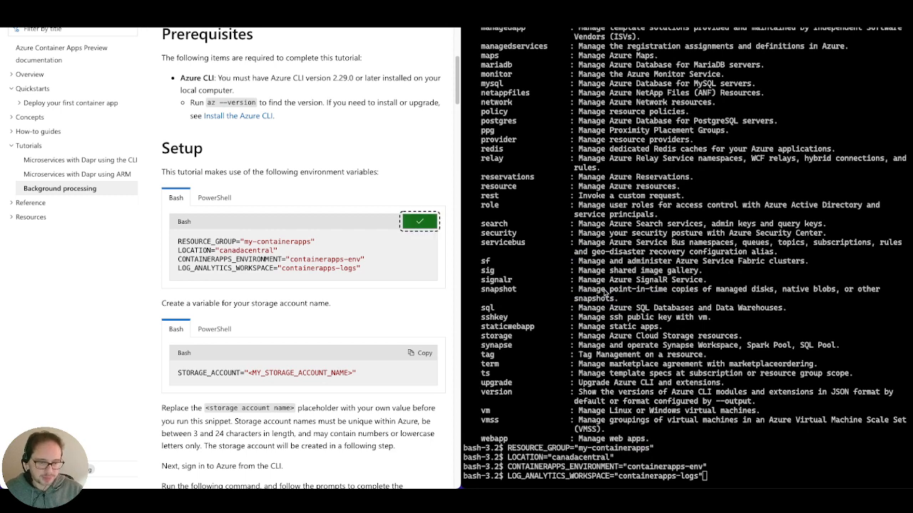
{"action": "left_click", "coordinate": [640, 279]}
{"action": "key", "text": "Return"}
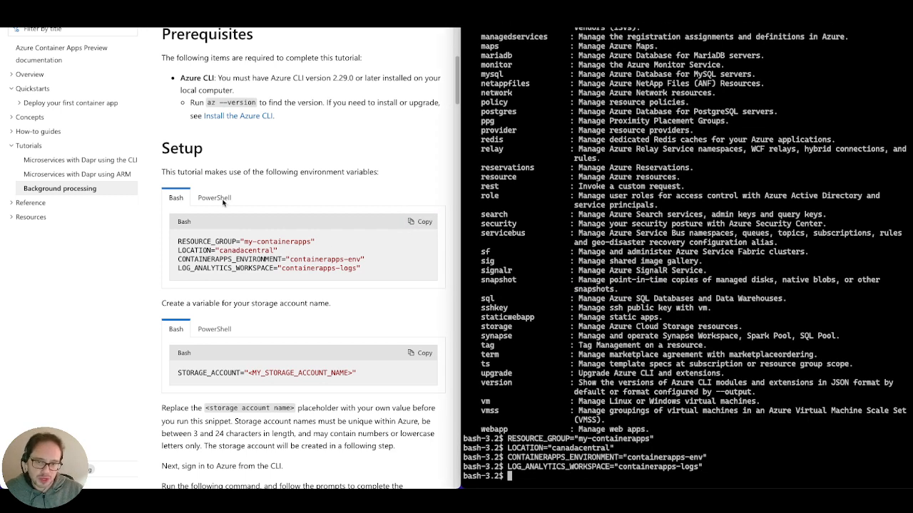
Copy the tutorial's STORAGE_ACCOUNT line into the terminal and delete the placeholder account name after the opening quote
{"action": "scroll", "coordinate": [250, 244], "scroll_direction": "down", "scroll_amount": 3}
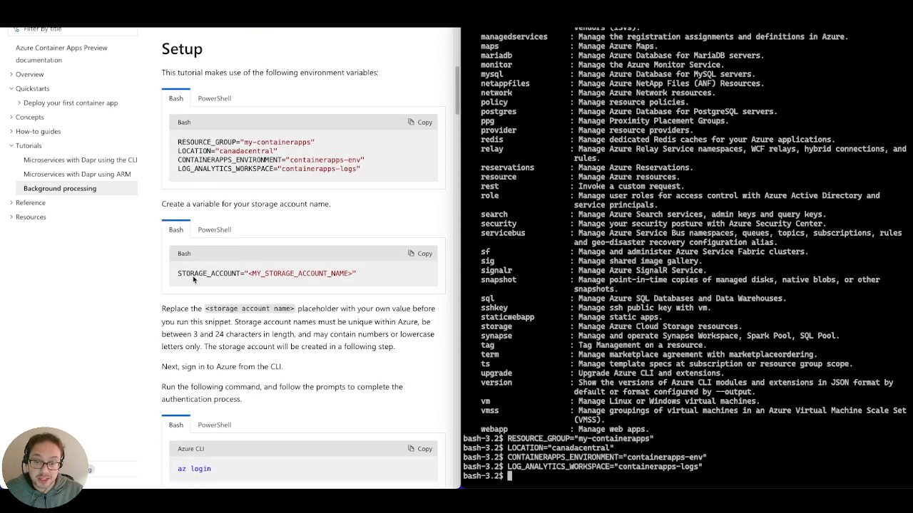
{"action": "left_click", "coordinate": [422, 255]}
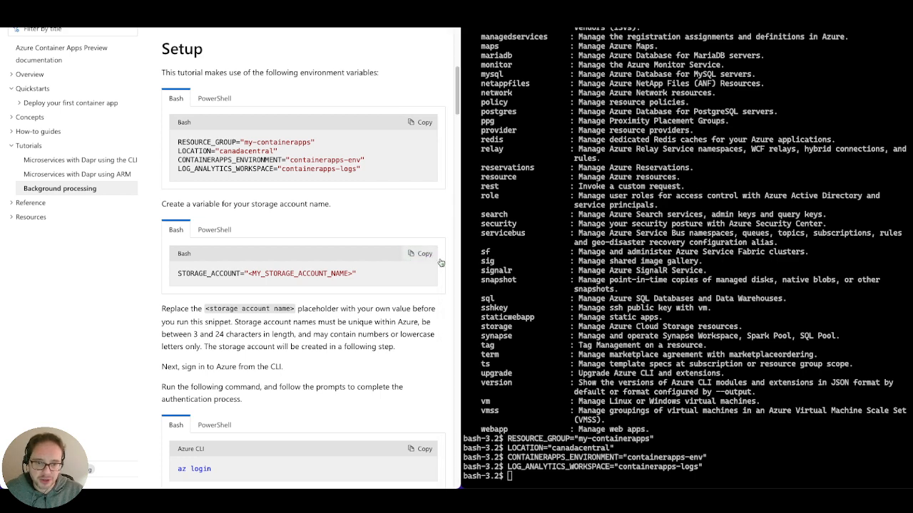
{"action": "right_click", "coordinate": [556, 288]}
{"action": "left_click", "coordinate": [582, 304]}
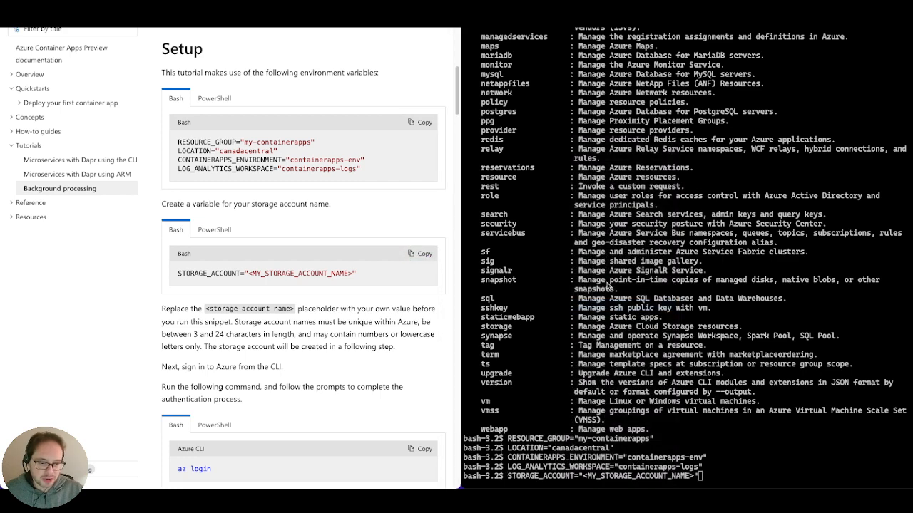
{"action": "key", "text": "BackSpace"}
{"action": "left_click", "coordinate": [722, 315]}
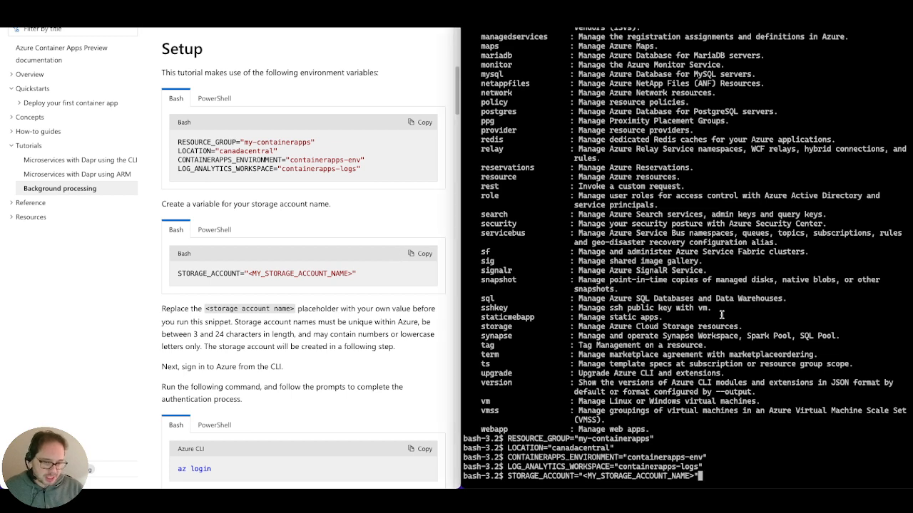
{"action": "key", "text": "BackSpace"}
{"action": "key", "text": "BackSpace"}
{"action": "key", "text": "BackSpace"}
{"action": "key", "text": "BackSpace"}
{"action": "key", "text": "BackSpace"}
{"action": "key", "text": "BackSpace"}
{"action": "key", "text": "BackSpace"}
{"action": "key", "text": "BackSpace"}
{"action": "key", "text": "BackSpace"}
{"action": "key", "text": "BackSpace"}
{"action": "key", "text": "BackSpace"}
{"action": "key", "text": "BackSpace"}
{"action": "key", "text": "BackSpace"}
{"action": "key", "text": "BackSpace"}
{"action": "key", "text": "BackSpace"}
{"action": "key", "text": "BackSpace"}
{"action": "key", "text": "BackSpace"}
{"action": "key", "text": "BackSpace"}
{"action": "key", "text": "BackSpace"}
{"action": "key", "text": "BackSpace"}
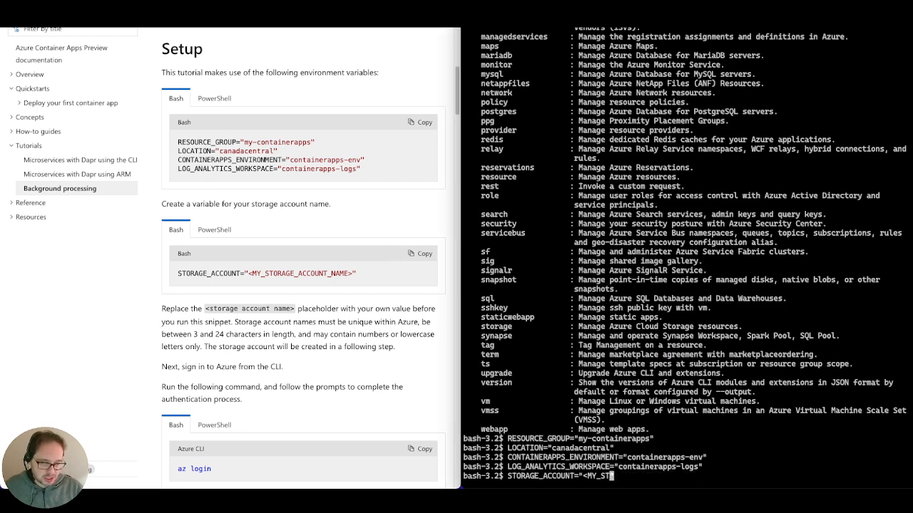
{"action": "key", "text": "BackSpace"}
{"action": "key", "text": "BackSpace"}
{"action": "key", "text": "BackSpace"}
Complete the STORAGE_ACCOUNT variable with the value "cappsdemoaz355" and run the assignment
{"action": "type", "text": "c"}
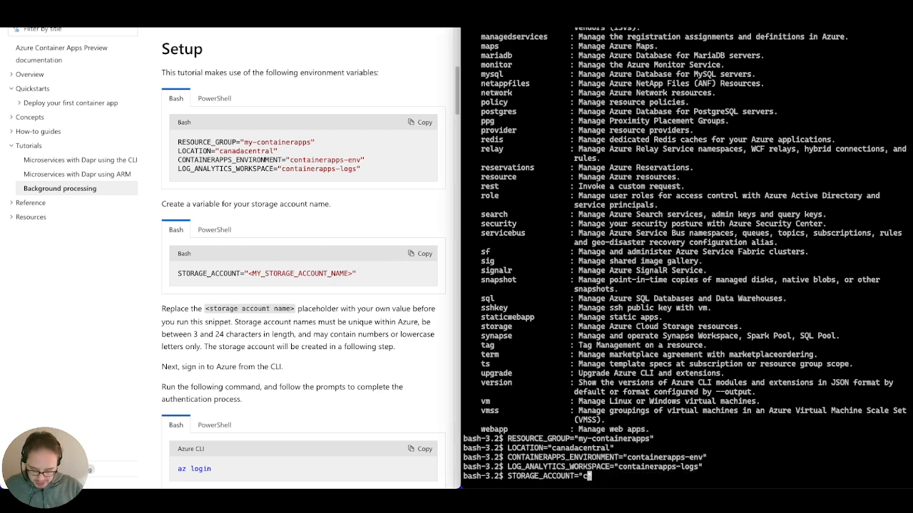
{"action": "type", "text": "appsdemoazu"}
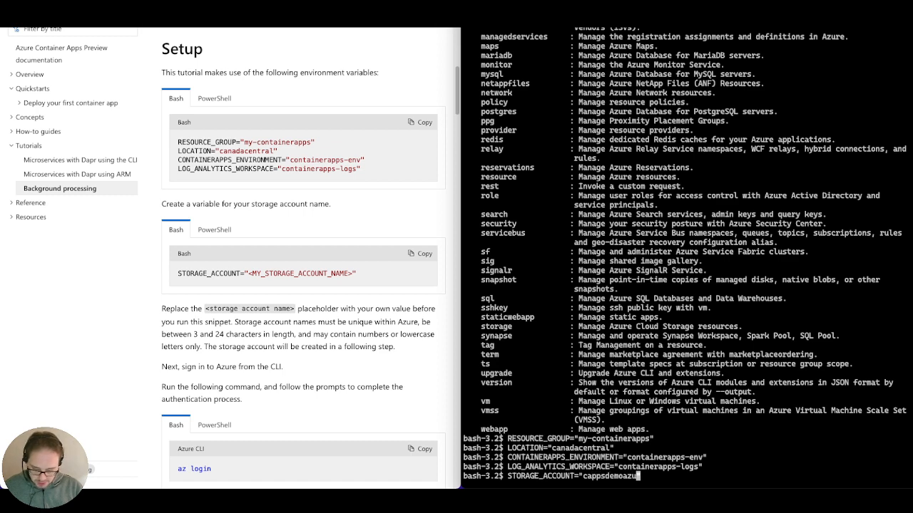
{"action": "type", "text": "retar"}
{"action": "key", "text": "BackSpace"}
{"action": "key", "text": "BackSpace"}
{"action": "key", "text": "BackSpace"}
{"action": "key", "text": "BackSpace"}
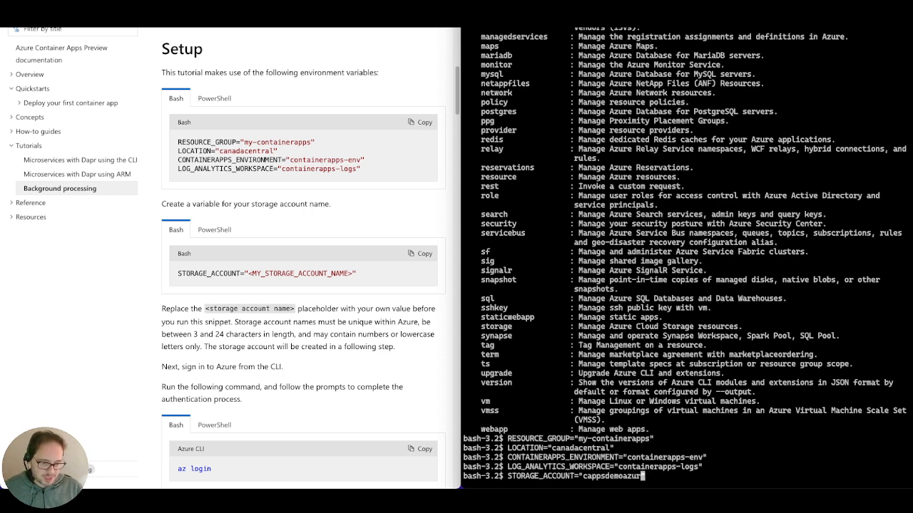
{"action": "key", "text": "BackSpace"}
{"action": "key", "text": "BackSpace"}
{"action": "type", "text": "35534"}
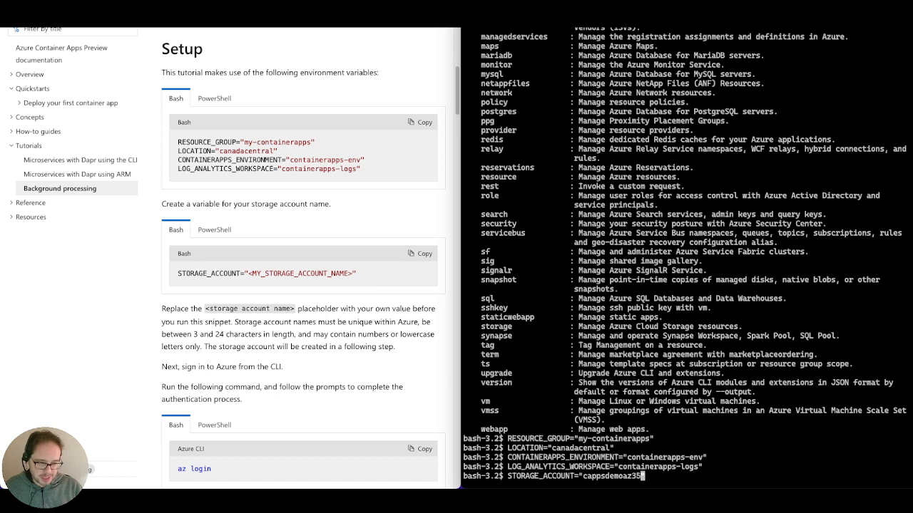
{"action": "key", "text": "BackSpace"}
{"action": "key", "text": "BackSpace"}
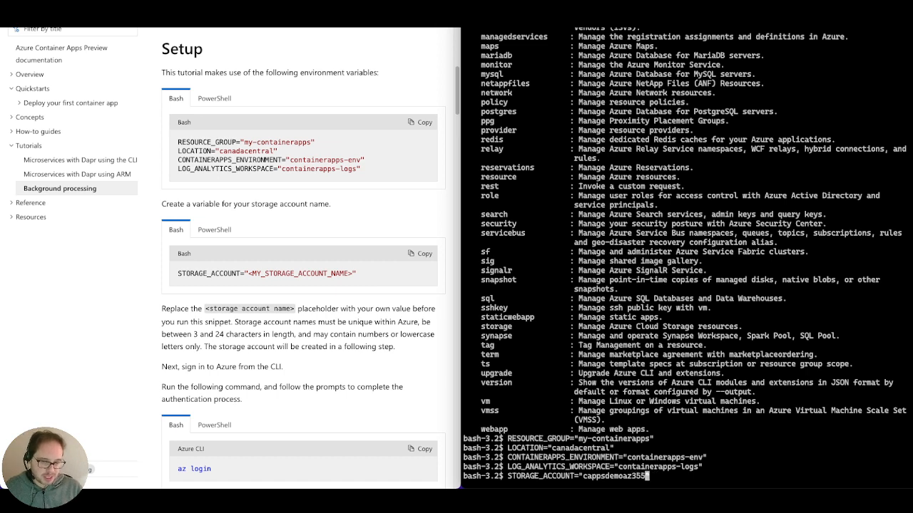
{"action": "type", "text": "\""}
{"action": "key", "text": "Return"}
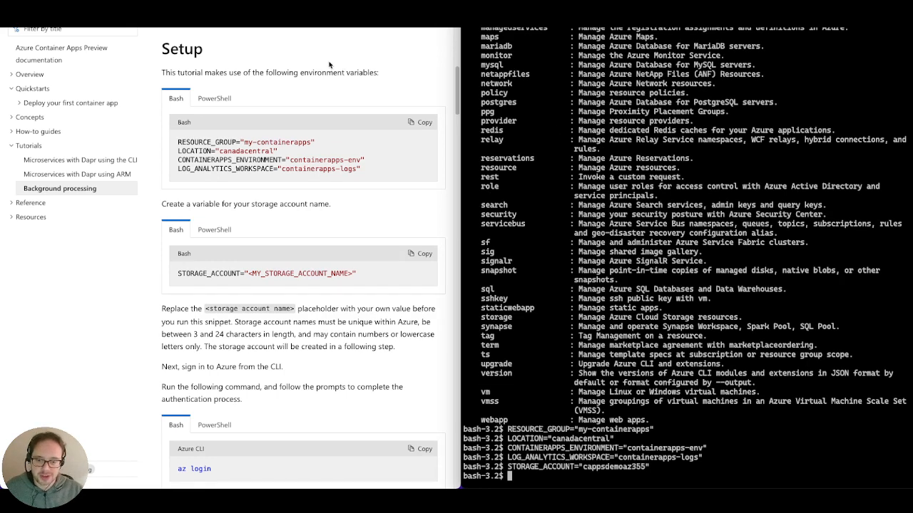
Review the tutorial's commands for Azure sign-in, CLI upgrade, the Container Apps extension, Microsoft.Web registration and resource group creation
{"action": "scroll", "coordinate": [289, 77], "scroll_direction": "down", "scroll_amount": 4}
{"action": "scroll", "coordinate": [300, 85], "scroll_direction": "down", "scroll_amount": 1}
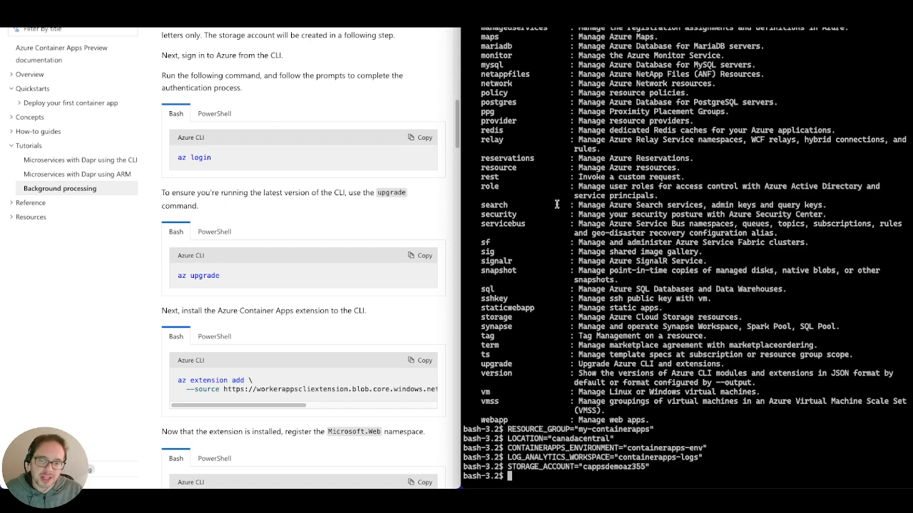
{"action": "scroll", "coordinate": [271, 261], "scroll_direction": "down", "scroll_amount": 1}
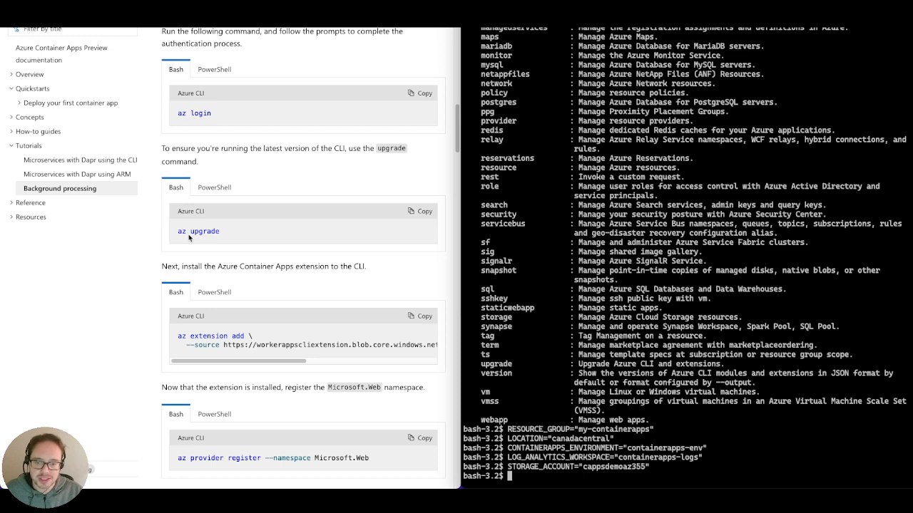
{"action": "scroll", "coordinate": [189, 238], "scroll_direction": "down", "scroll_amount": 1}
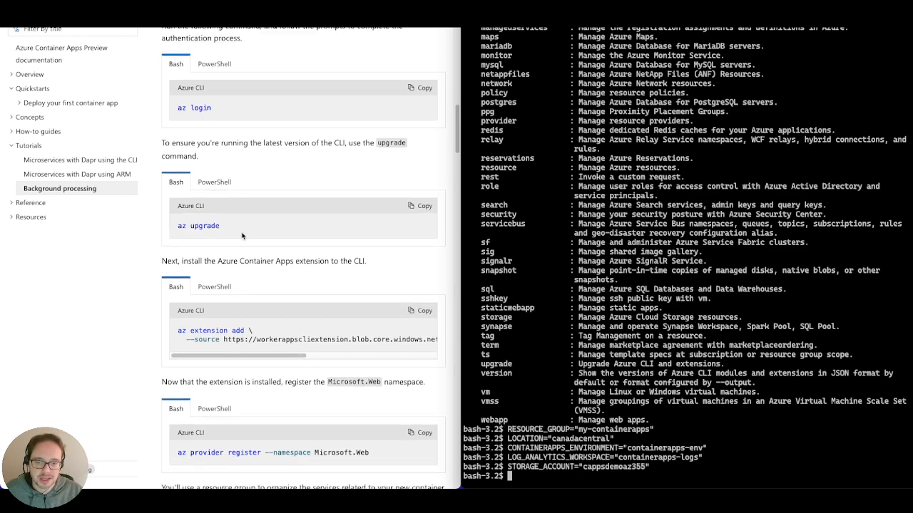
{"action": "scroll", "coordinate": [267, 235], "scroll_direction": "down", "scroll_amount": 1}
{"action": "scroll", "coordinate": [268, 235], "scroll_direction": "down", "scroll_amount": 3}
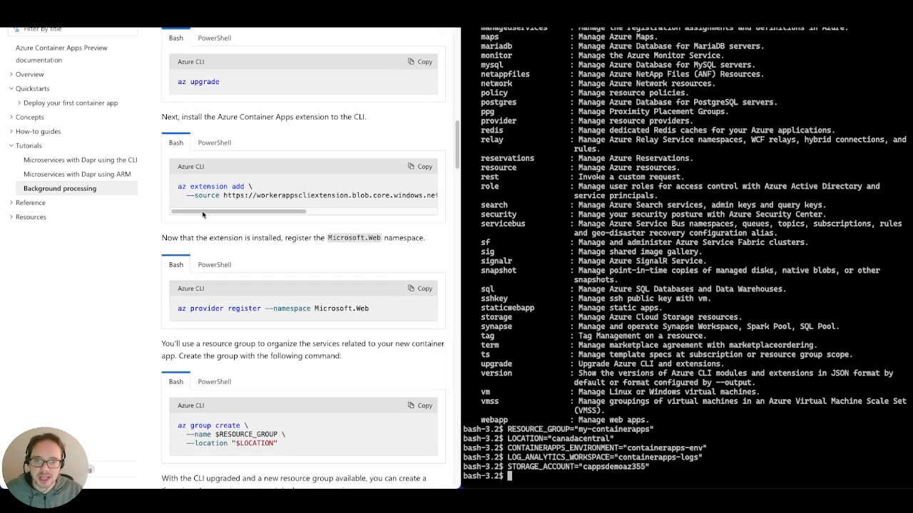
{"action": "left_click_drag", "start_coordinate": [274, 214], "coordinate": [402, 229]}
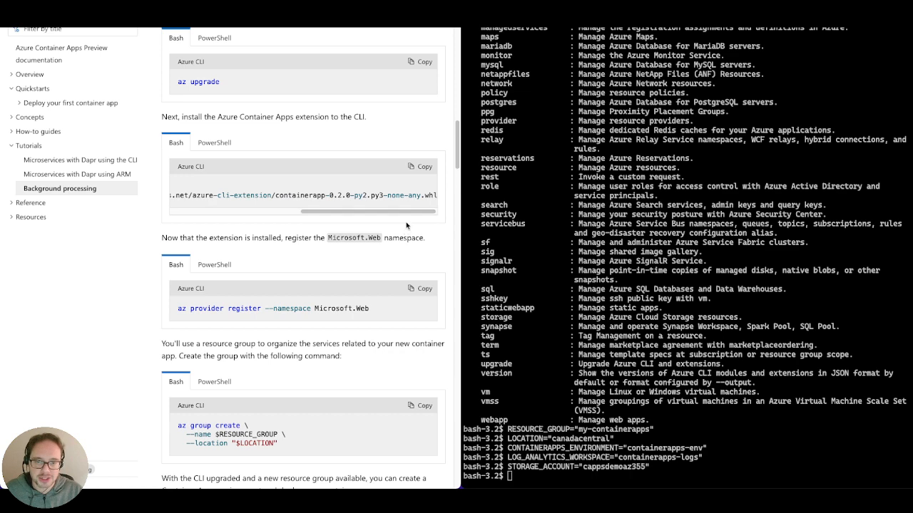
{"action": "left_click_drag", "start_coordinate": [312, 212], "coordinate": [180, 215]}
{"action": "scroll", "coordinate": [271, 236], "scroll_direction": "down", "scroll_amount": 2}
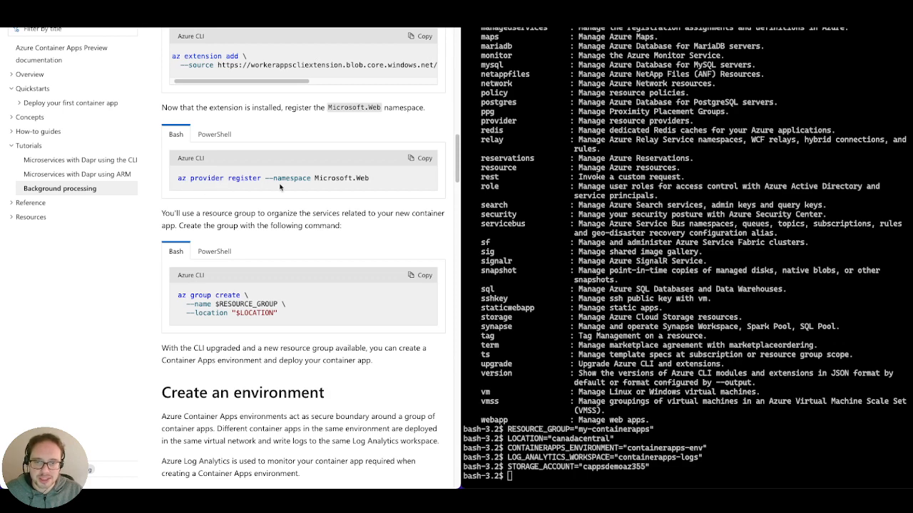
{"action": "scroll", "coordinate": [289, 210], "scroll_direction": "down", "scroll_amount": 2}
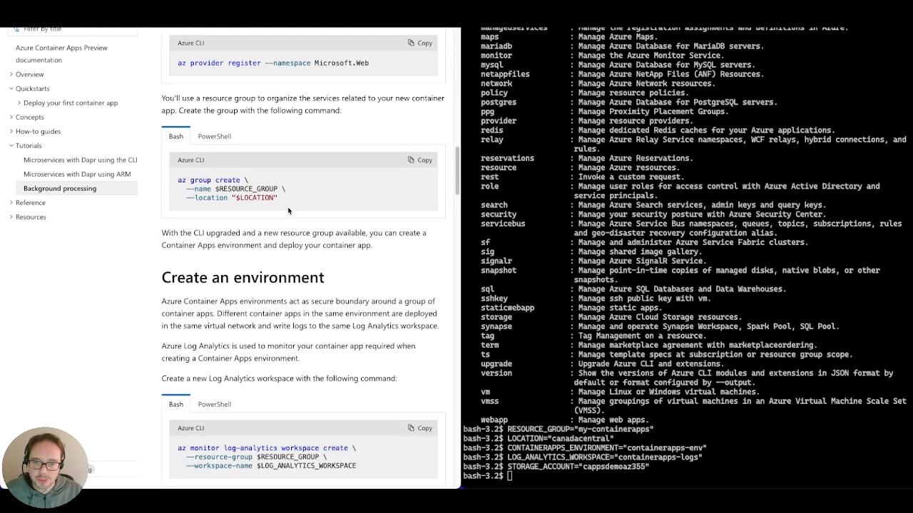
Copy the tutorial's az group create command with $RESOURCE_GROUP and "$LOCATION" into the terminal and run it
{"action": "left_click", "coordinate": [420, 160]}
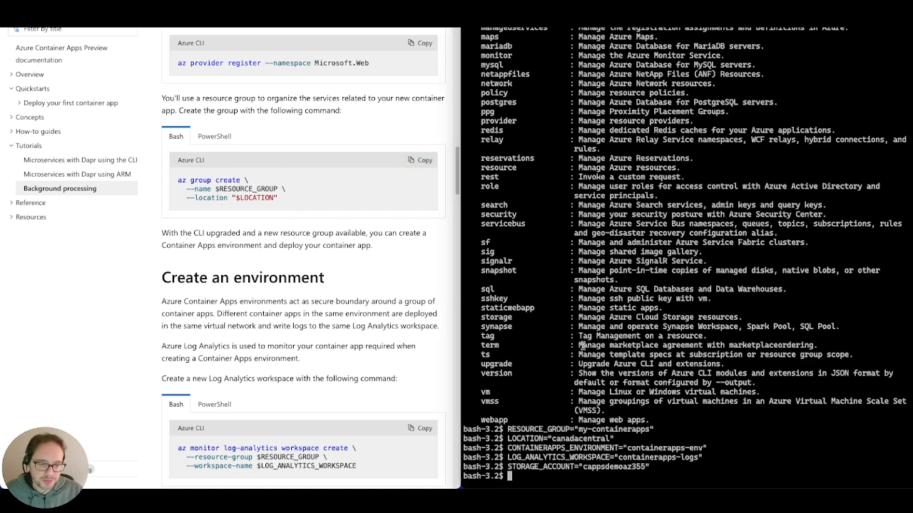
{"action": "right_click", "coordinate": [584, 346]}
{"action": "left_click", "coordinate": [619, 298]}
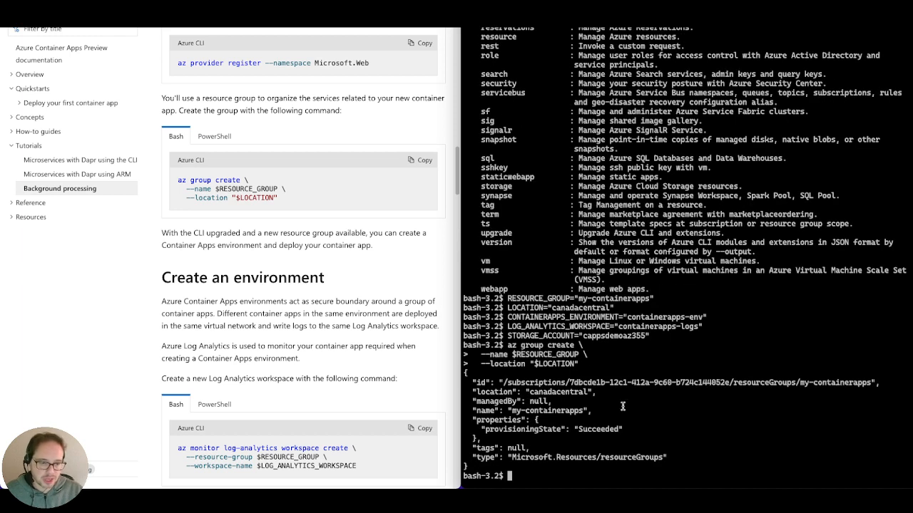
Switch to the Azure portal and refresh the resource groups list to check for the new group
{"action": "key", "text": "ctrl+Tab"}
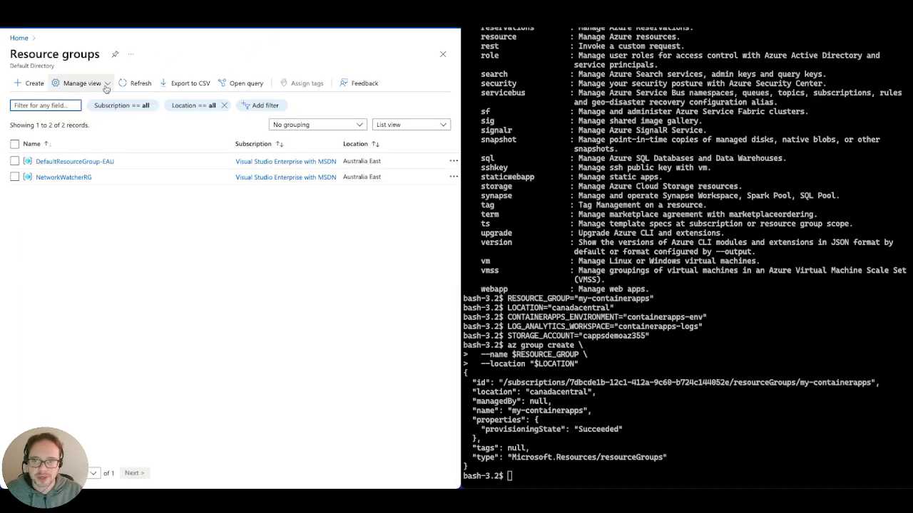
{"action": "left_click", "coordinate": [137, 85]}
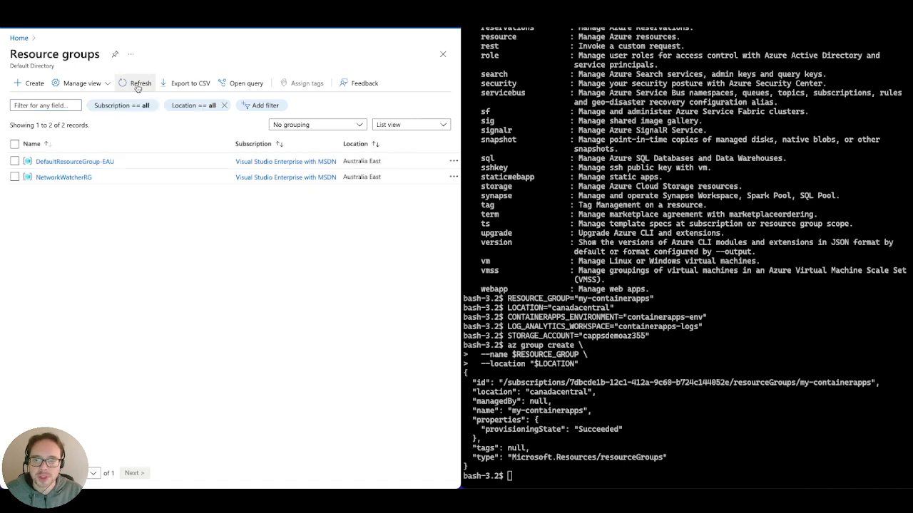
{"action": "left_click", "coordinate": [138, 86]}
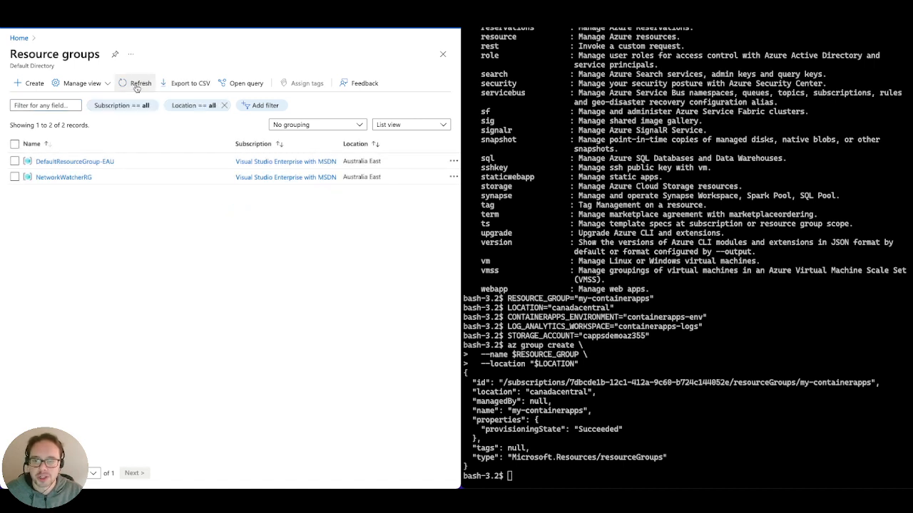
{"action": "left_click", "coordinate": [138, 86]}
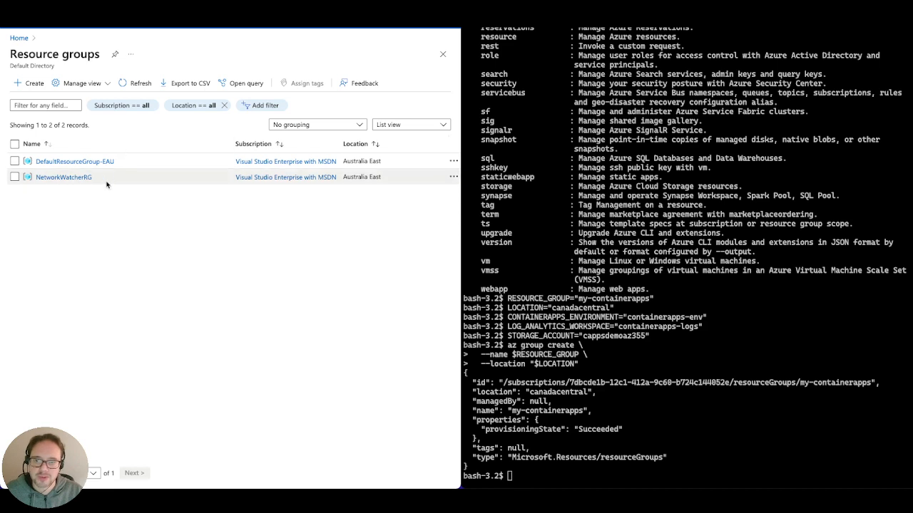
{"action": "left_click", "coordinate": [138, 83]}
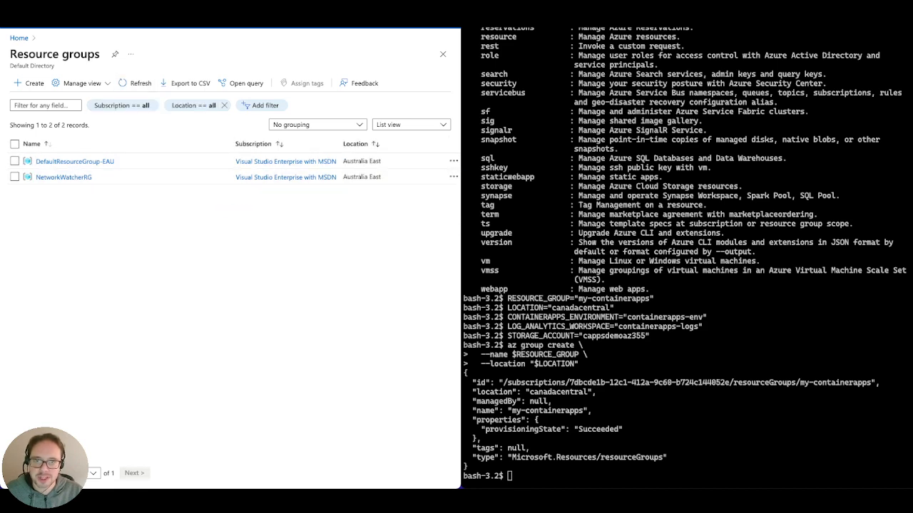
Return to the tutorial and review the Create an environment section, including its Log Analytics workspace and Container Apps environment commands
{"action": "key", "text": "ctrl+shift+Tab"}
{"action": "scroll", "coordinate": [291, 38], "scroll_direction": "down", "scroll_amount": 3}
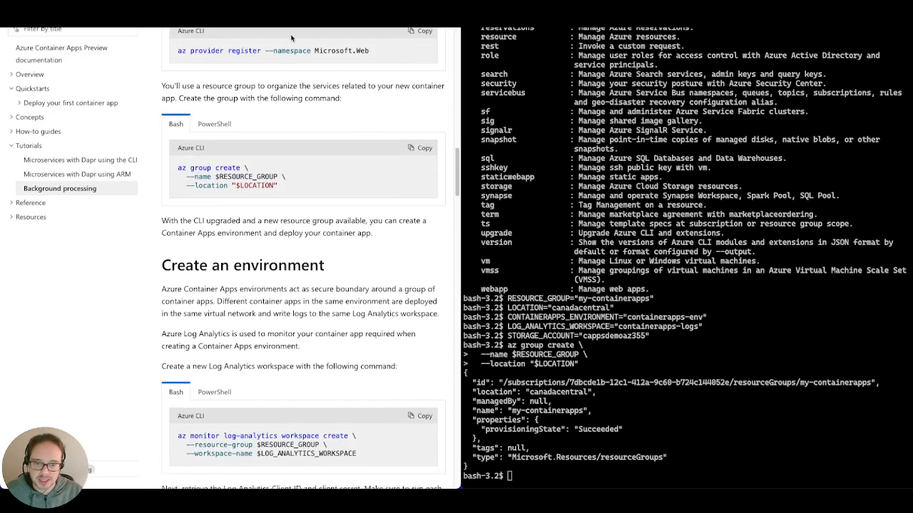
{"action": "scroll", "coordinate": [291, 38], "scroll_direction": "down", "scroll_amount": 1}
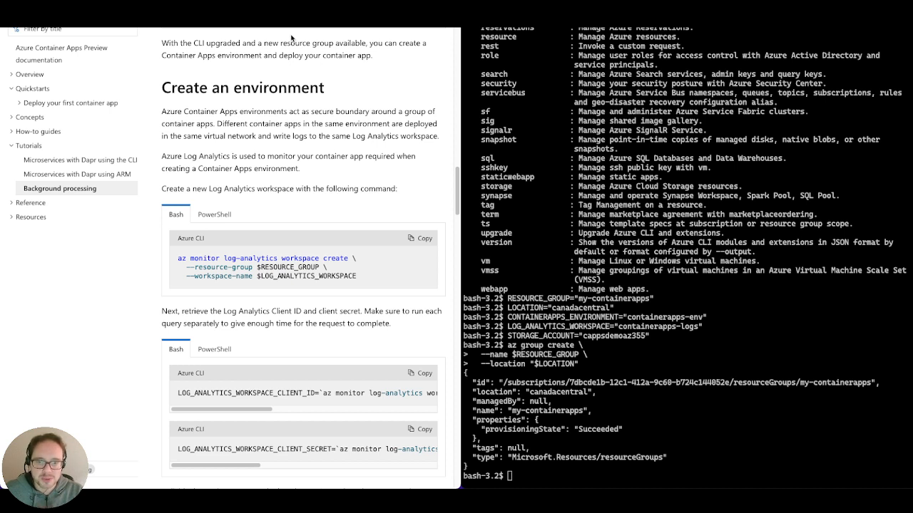
{"action": "scroll", "coordinate": [291, 43], "scroll_direction": "down", "scroll_amount": 3}
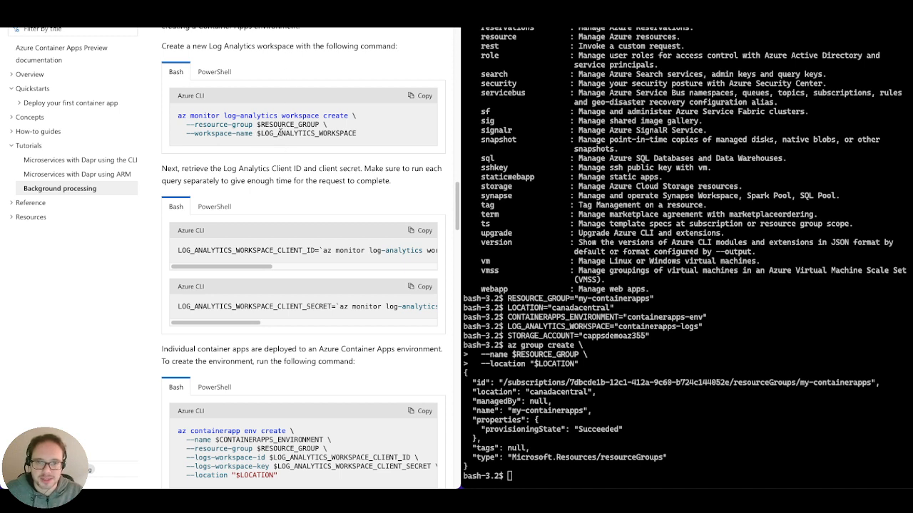
Refresh the Azure portal's resource groups list again and open the my-containerapps resource group
{"action": "left_click", "coordinate": [321, 15]}
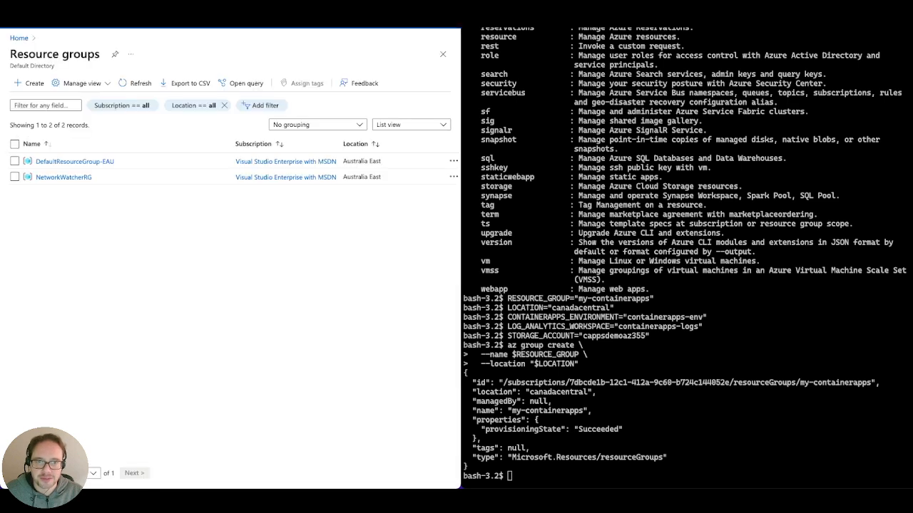
{"action": "left_click", "coordinate": [142, 84]}
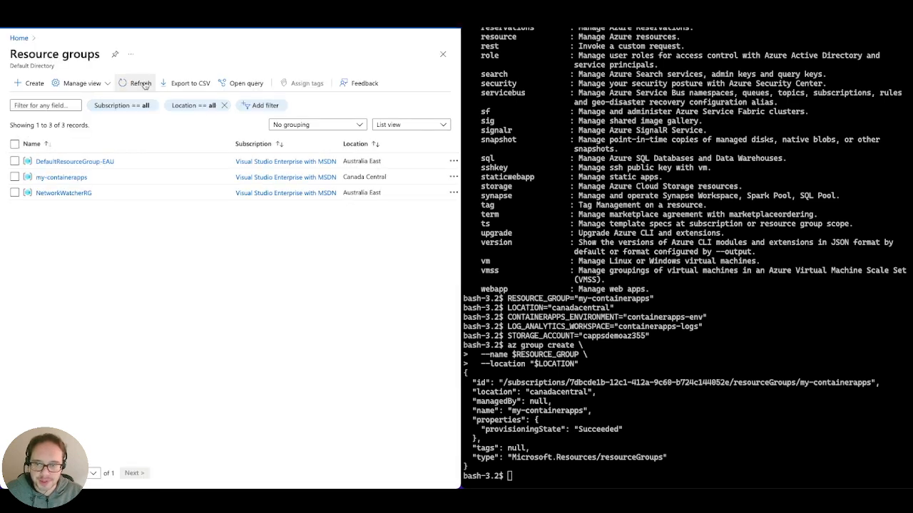
{"action": "left_click", "coordinate": [57, 178]}
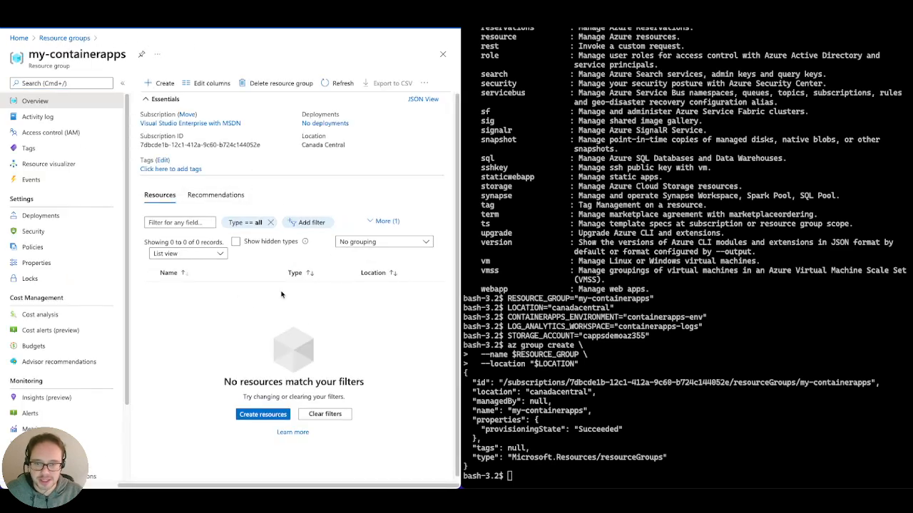
Copy the tutorial's az monitor log-analytics workspace create command into the terminal and run it
{"action": "left_click", "coordinate": [317, 20]}
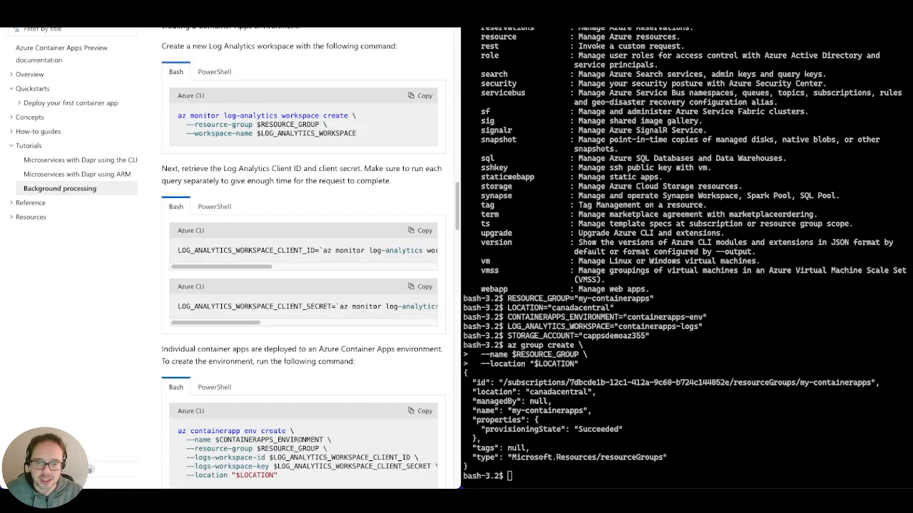
{"action": "left_click", "coordinate": [427, 101]}
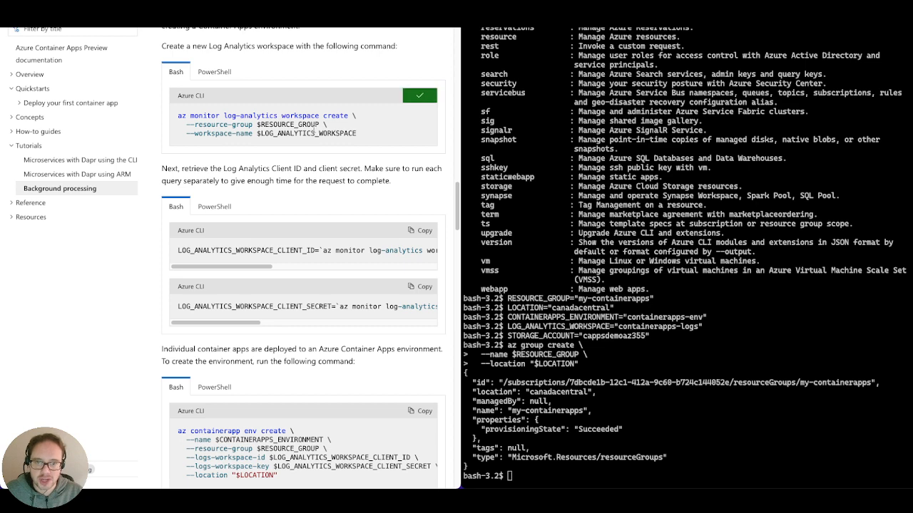
{"action": "double_click", "coordinate": [611, 383]}
{"action": "right_click", "coordinate": [612, 383]}
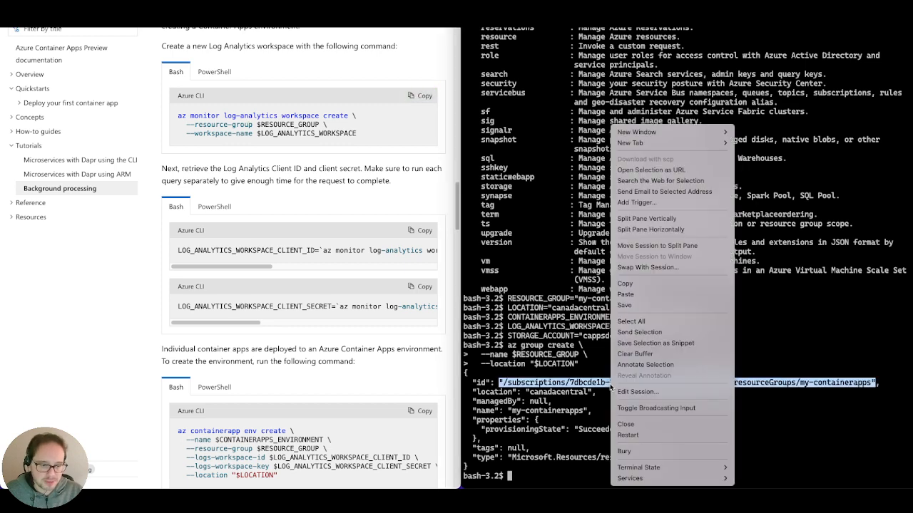
{"action": "left_click", "coordinate": [649, 295]}
{"action": "key", "text": "Return"}
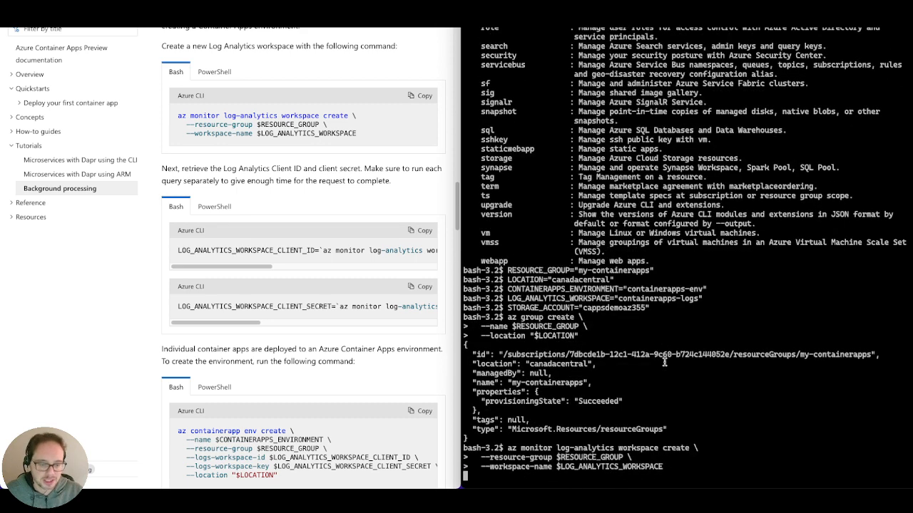
{"action": "key", "text": "Return"}
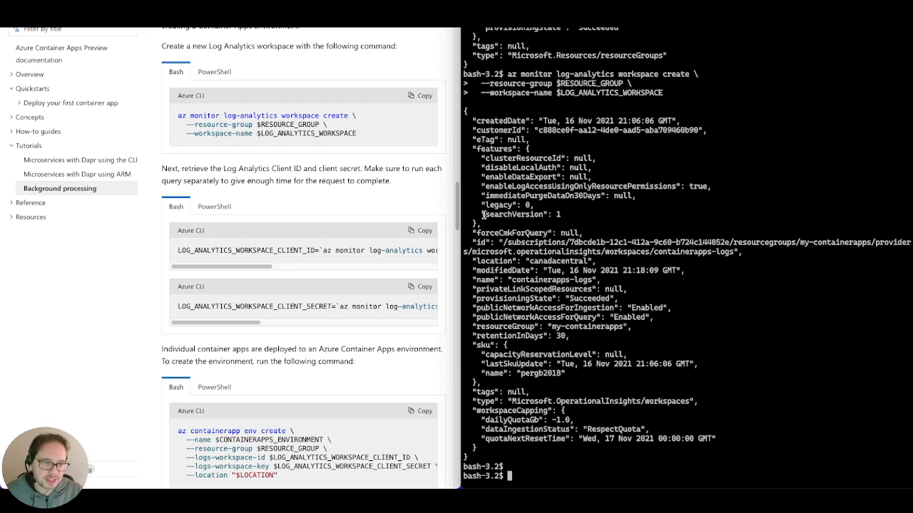
Refresh the my-containerapps resource group in the Azure portal to check for the Log Analytics workspace
{"action": "left_click", "coordinate": [257, 11]}
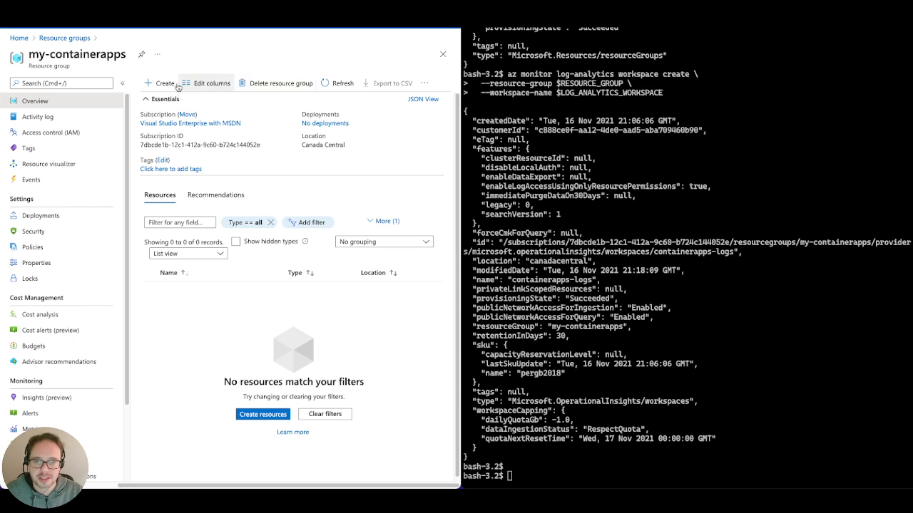
{"action": "left_click", "coordinate": [337, 84]}
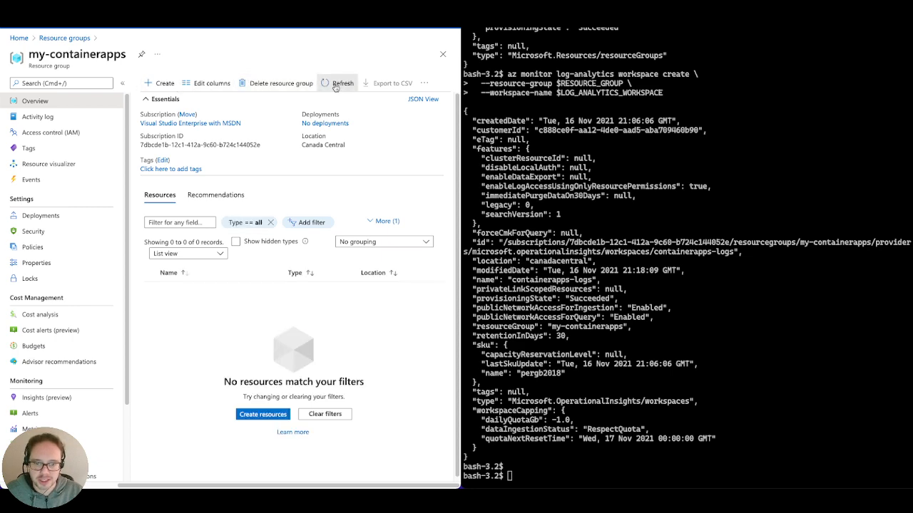
{"action": "left_click", "coordinate": [336, 87]}
Copy the tutorial's LOG_ANALYTICS_WORKSPACE_CLIENT_ID command into the terminal and run it to store the workspace's client ID
{"action": "key", "text": "ctrl+shift+Tab"}
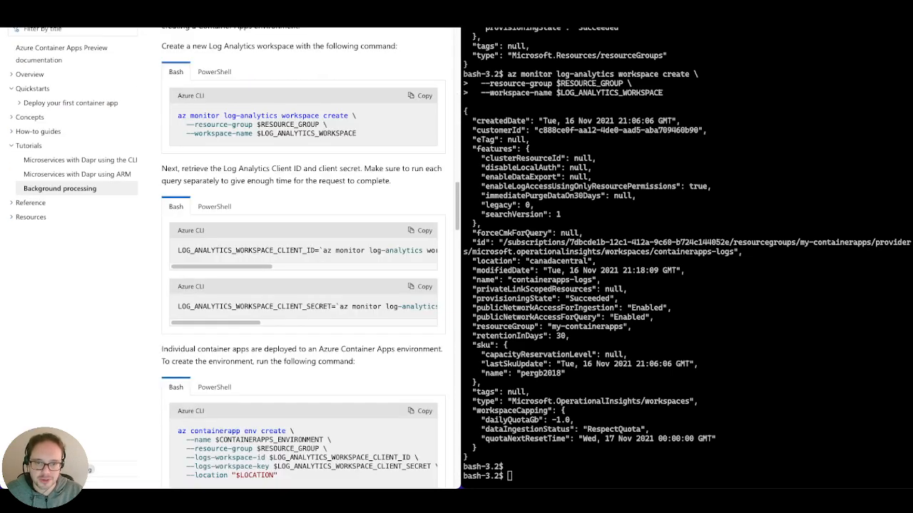
{"action": "scroll", "coordinate": [330, 181], "scroll_direction": "down", "scroll_amount": 1}
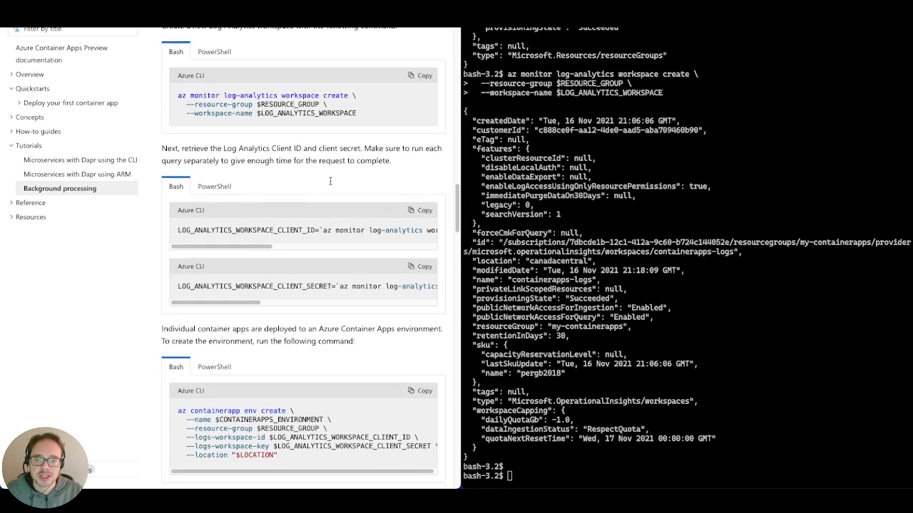
{"action": "scroll", "coordinate": [330, 181], "scroll_direction": "down", "scroll_amount": 1}
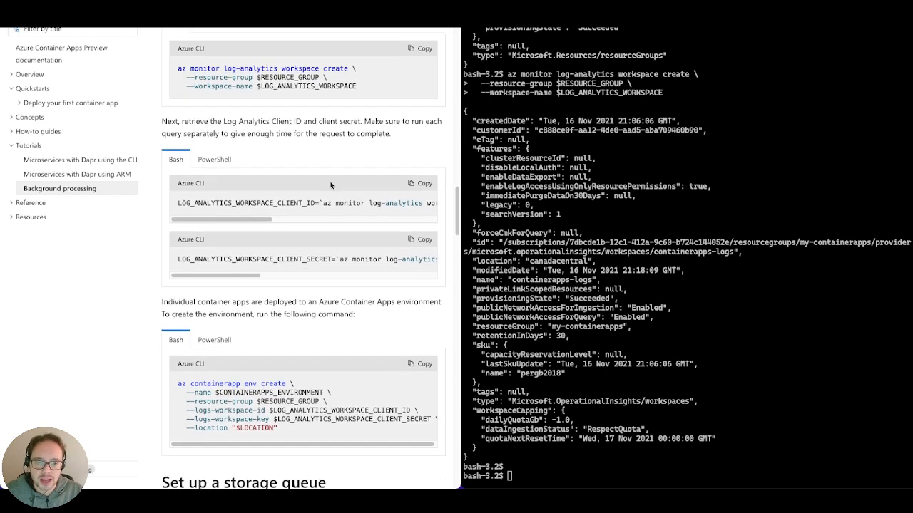
{"action": "mouse_move", "coordinate": [257, 219]}
{"action": "left_mouse_down"}
{"action": "mouse_move", "coordinate": [435, 227]}
{"action": "mouse_move", "coordinate": [266, 214]}
{"action": "left_mouse_up"}
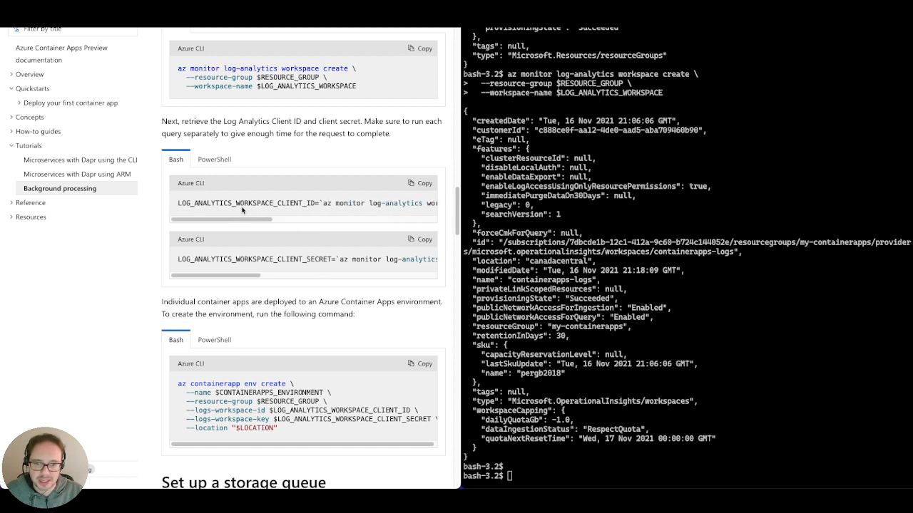
{"action": "left_click", "coordinate": [425, 188]}
{"action": "right_click", "coordinate": [568, 338]}
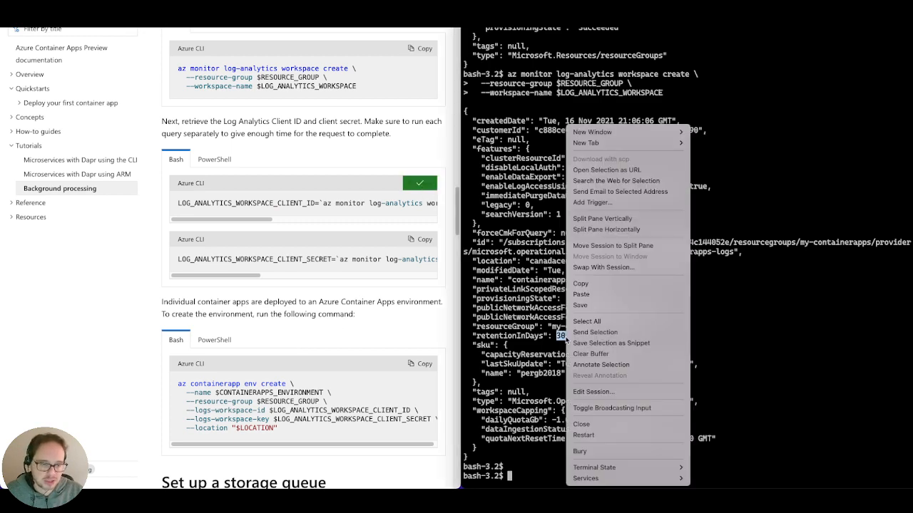
{"action": "left_click", "coordinate": [603, 294]}
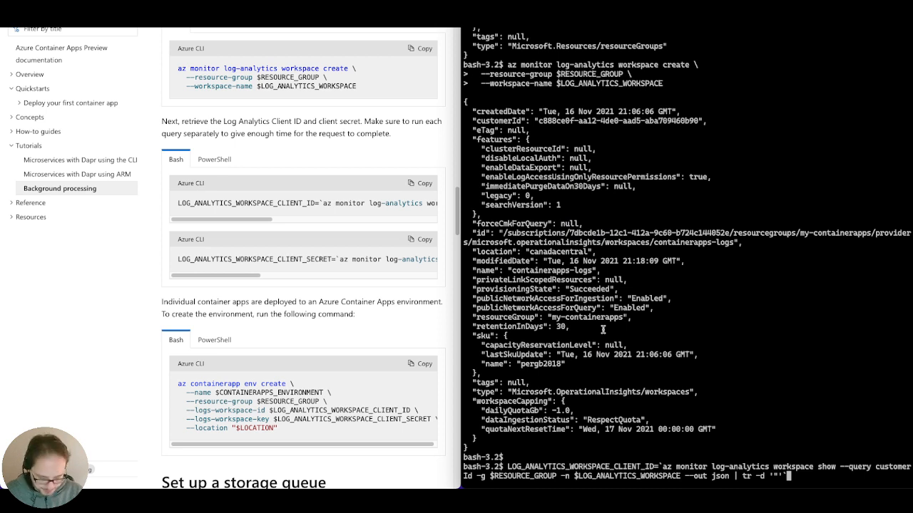
{"action": "key", "text": "Return"}
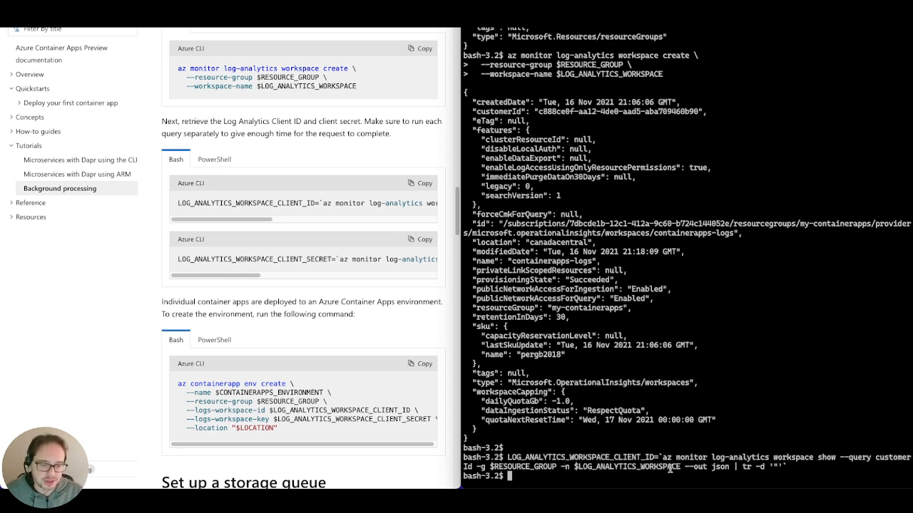
Copy the tutorial's LOG_ANALYTICS_WORKSPACE_CLIENT_SECRET command into the terminal and run it to store the workspace's shared key
{"action": "left_click", "coordinate": [424, 240]}
{"action": "right_click", "coordinate": [568, 368]}
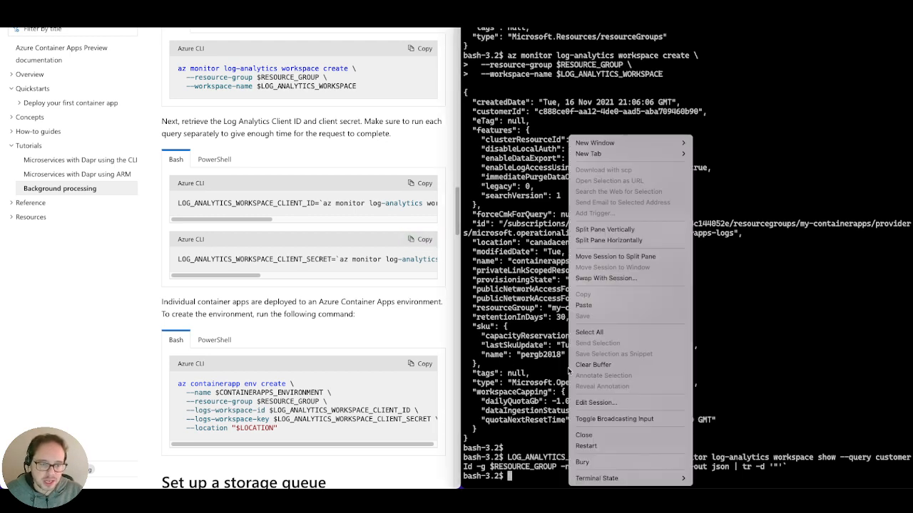
{"action": "left_click", "coordinate": [583, 309]}
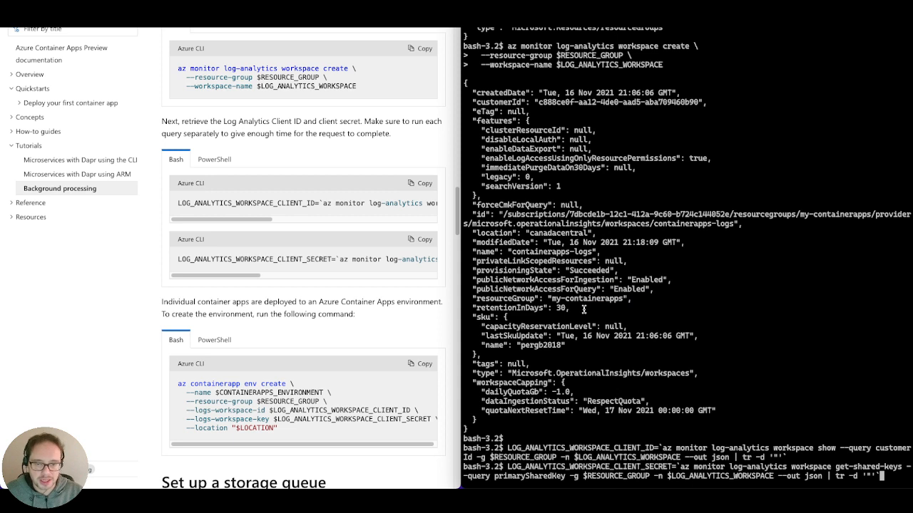
{"action": "key", "text": "Return"}
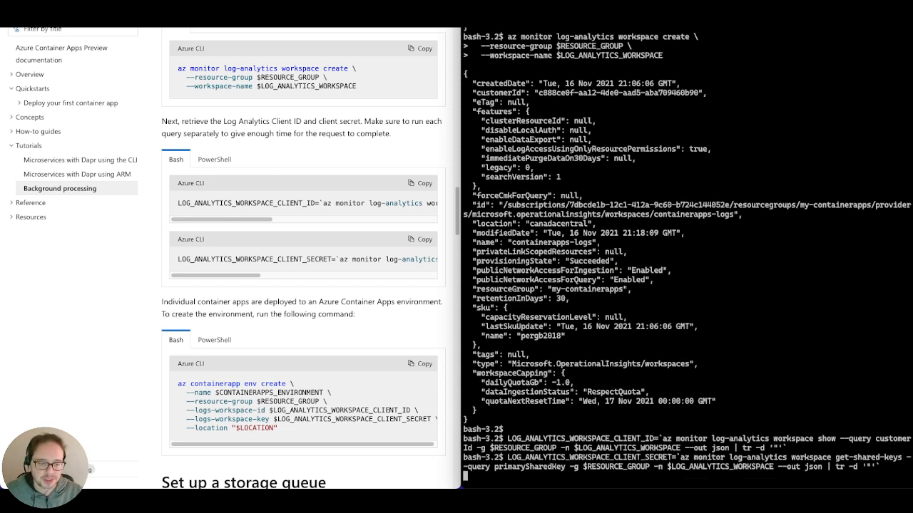
Switch to the Azure portal and refresh the my-containerapps resource list once more
{"action": "left_click", "coordinate": [286, 11]}
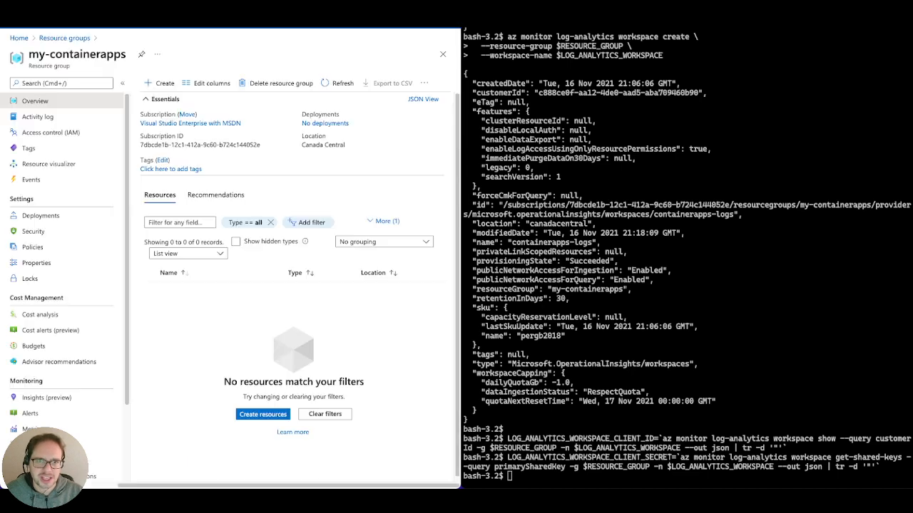
{"action": "left_click", "coordinate": [335, 83]}
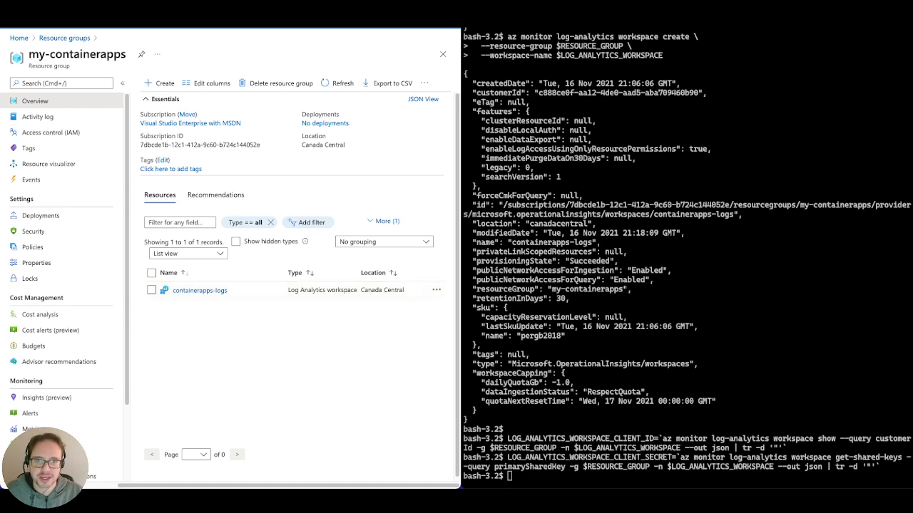
Return to the tutorial and review the az containerapp env create command, the storage queue setup and the environment description
{"action": "left_click", "coordinate": [286, 14]}
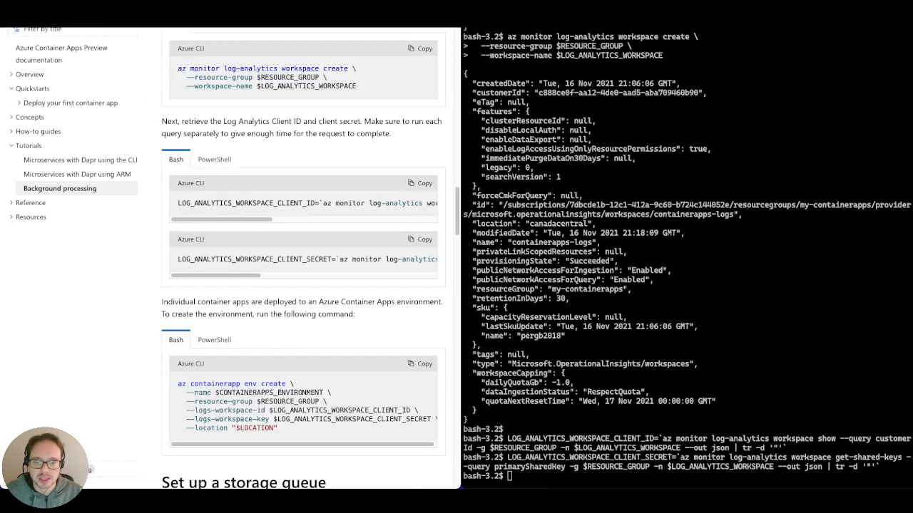
{"action": "scroll", "coordinate": [284, 62], "scroll_direction": "down", "scroll_amount": 5}
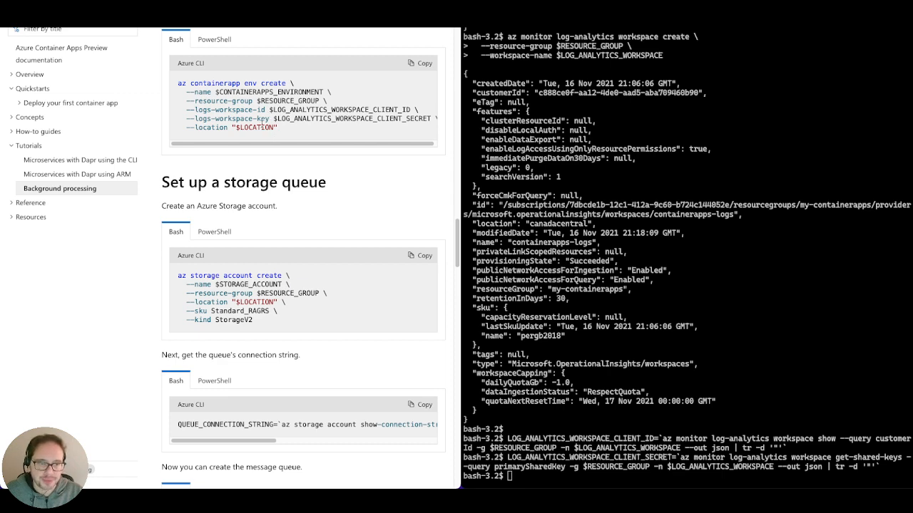
{"action": "scroll", "coordinate": [321, 167], "scroll_direction": "up", "scroll_amount": 6}
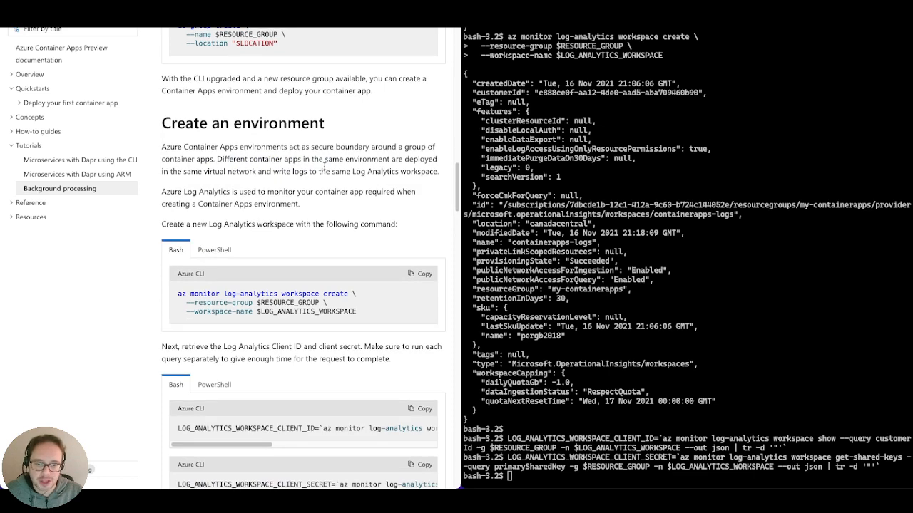
Copy the tutorial's az containerapp env create command into the terminal and run it to create the Container Apps environment
{"action": "scroll", "coordinate": [323, 165], "scroll_direction": "down", "scroll_amount": 5}
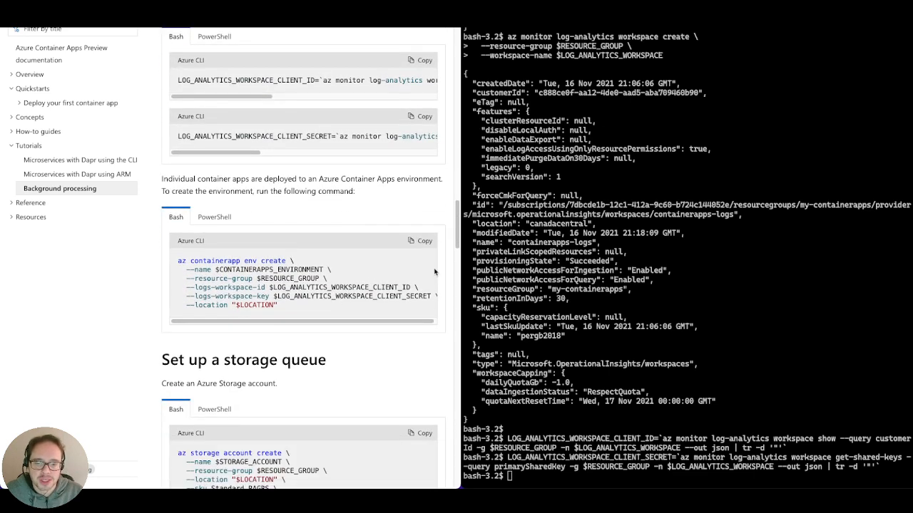
{"action": "left_click", "coordinate": [422, 241]}
{"action": "left_click", "coordinate": [655, 290]}
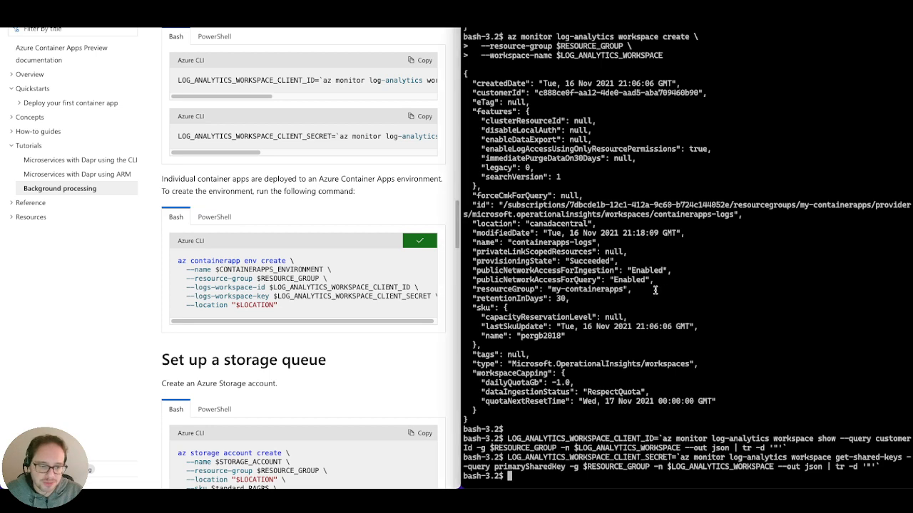
{"action": "right_click", "coordinate": [629, 295]}
{"action": "left_click", "coordinate": [642, 303]}
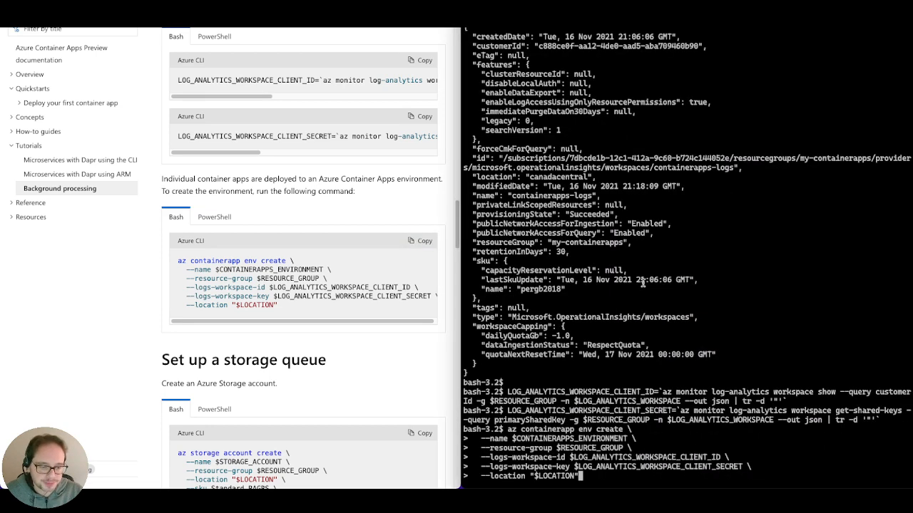
{"action": "key", "text": "Return"}
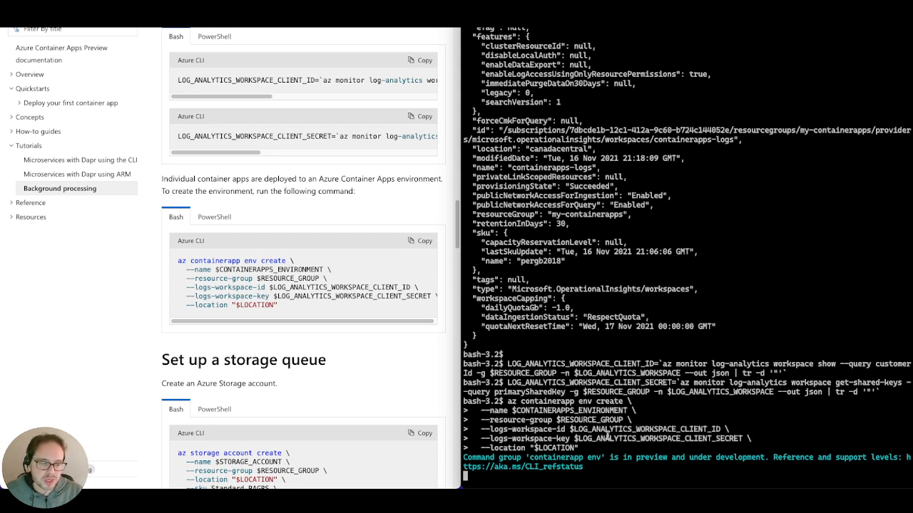
Copy the tutorial's az storage account create command with sku Standard_RAGRS and kind StorageV2 into the terminal and run it
{"action": "scroll", "coordinate": [607, 434], "scroll_direction": "up", "scroll_amount": 2}
{"action": "scroll", "coordinate": [607, 434], "scroll_direction": "down", "scroll_amount": 2}
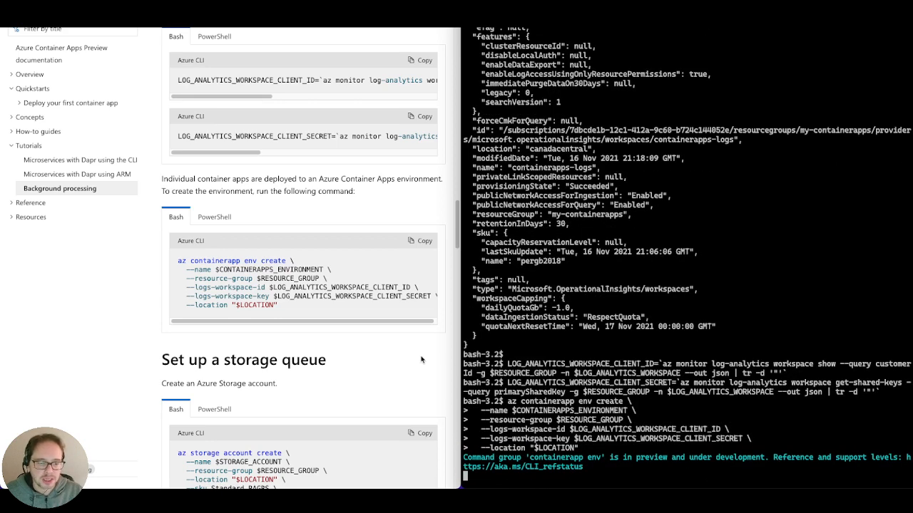
{"action": "scroll", "coordinate": [391, 332], "scroll_direction": "down", "scroll_amount": 2}
{"action": "scroll", "coordinate": [391, 331], "scroll_direction": "down", "scroll_amount": 2}
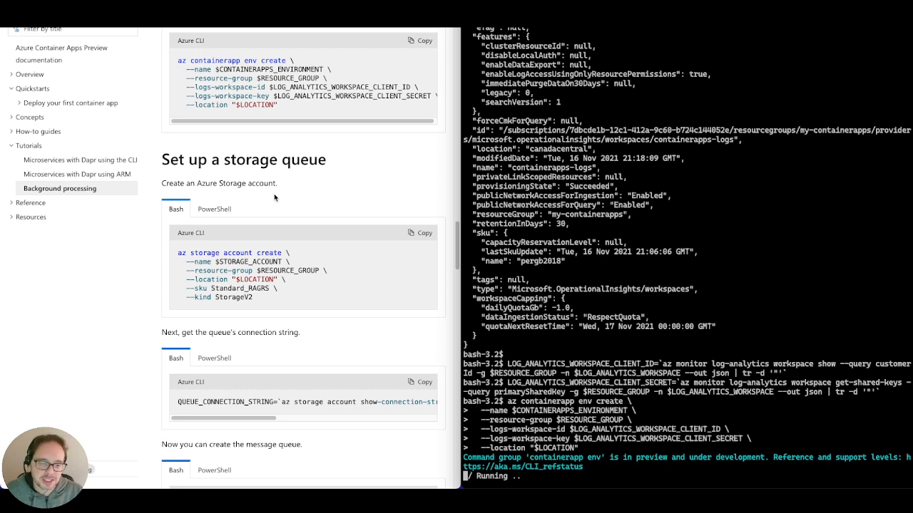
{"action": "scroll", "coordinate": [371, 274], "scroll_direction": "down", "scroll_amount": 1}
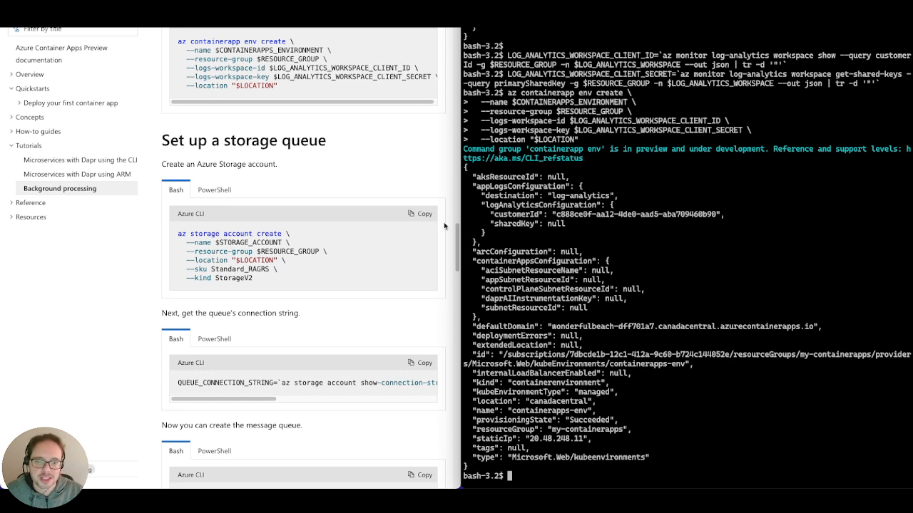
{"action": "left_click", "coordinate": [420, 215]}
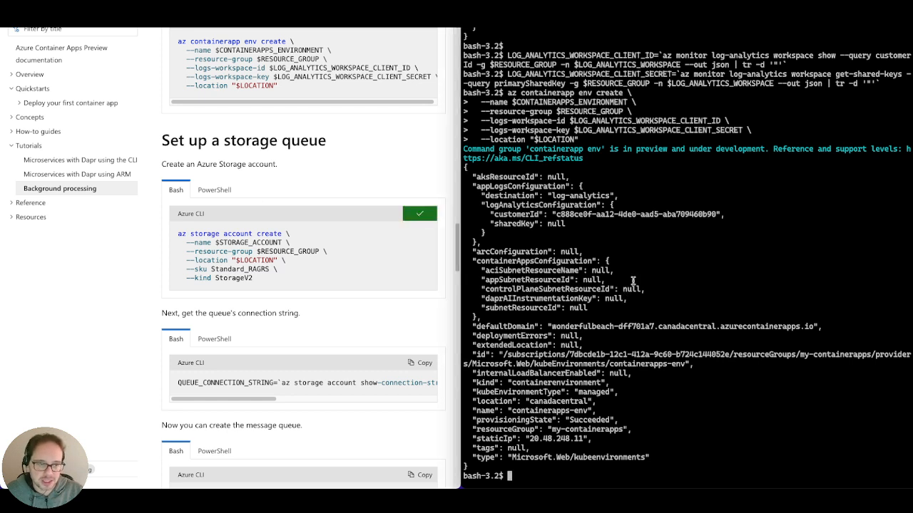
{"action": "right_click", "coordinate": [645, 278]}
{"action": "left_click", "coordinate": [677, 307]}
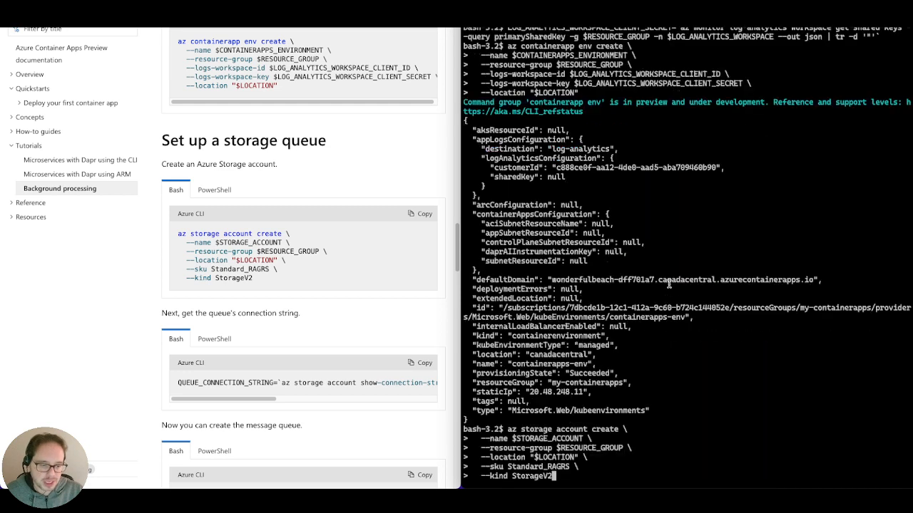
{"action": "key", "text": "Return"}
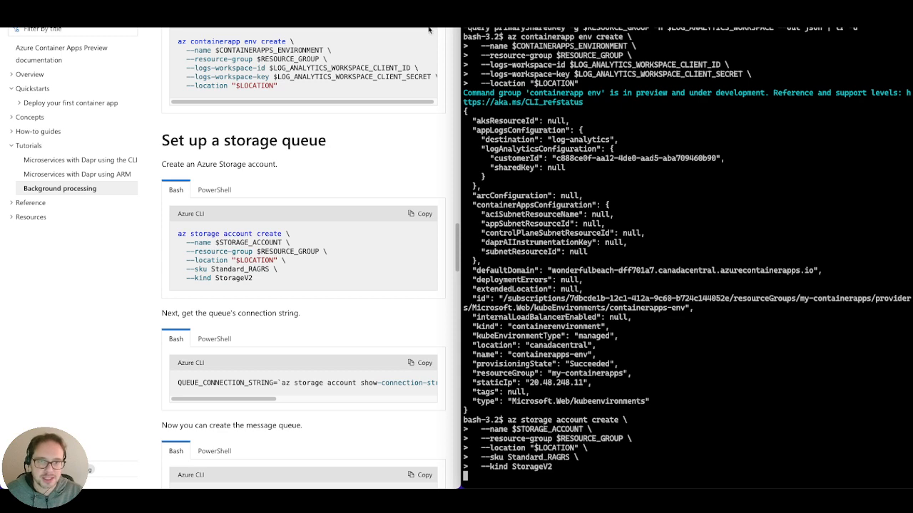
Switch to the Azure portal, refresh the my-containerapps resource list to check for the new environment, and return to the tutorial
{"action": "left_click", "coordinate": [307, 21]}
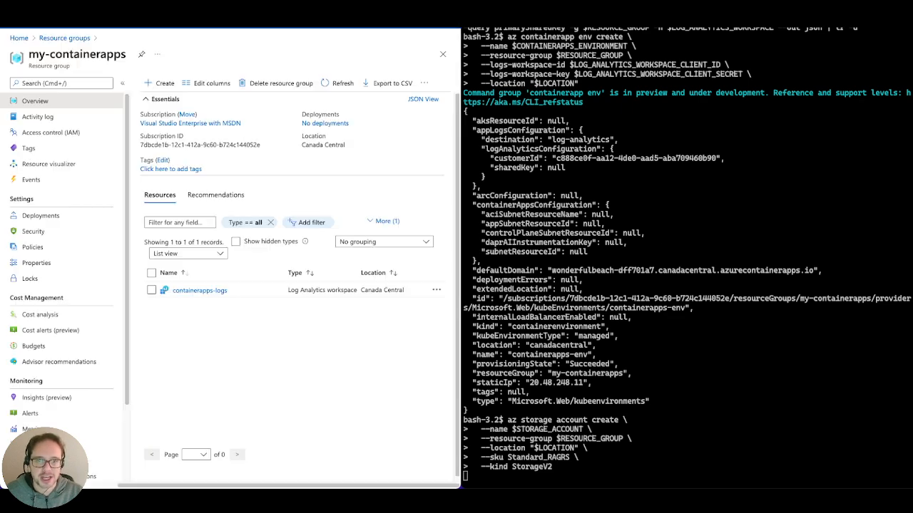
{"action": "left_click", "coordinate": [347, 84]}
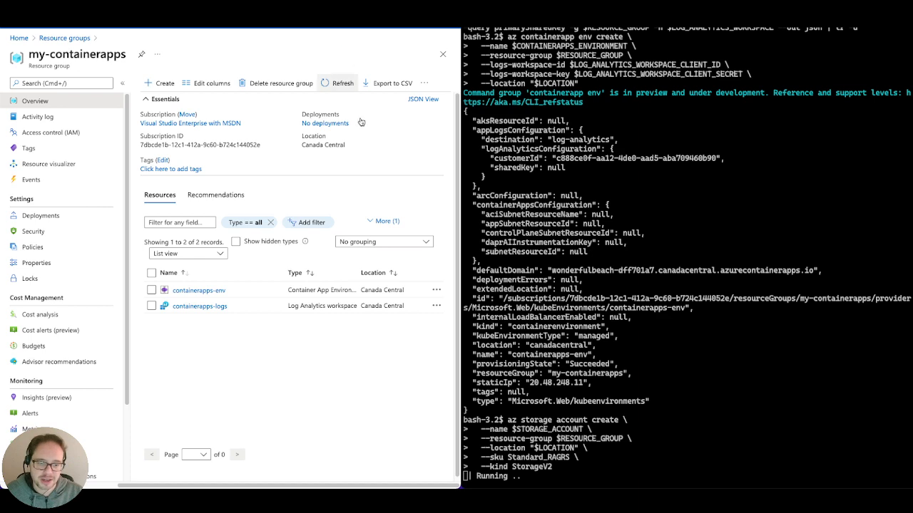
{"action": "left_click", "coordinate": [300, 13]}
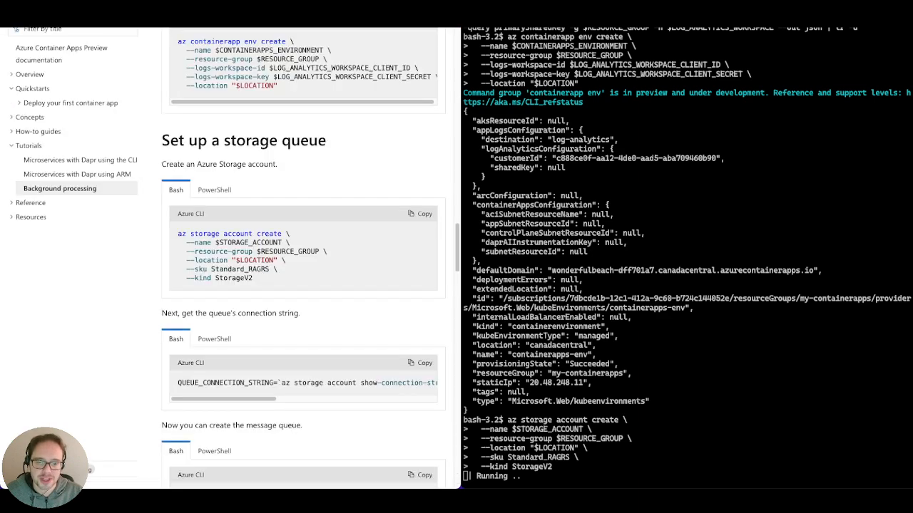
Copy the tutorial's QUEUE_CONNECTION_STRING command into the terminal and run it to store the storage account's connection string
{"action": "scroll", "coordinate": [314, 169], "scroll_direction": "down", "scroll_amount": 1}
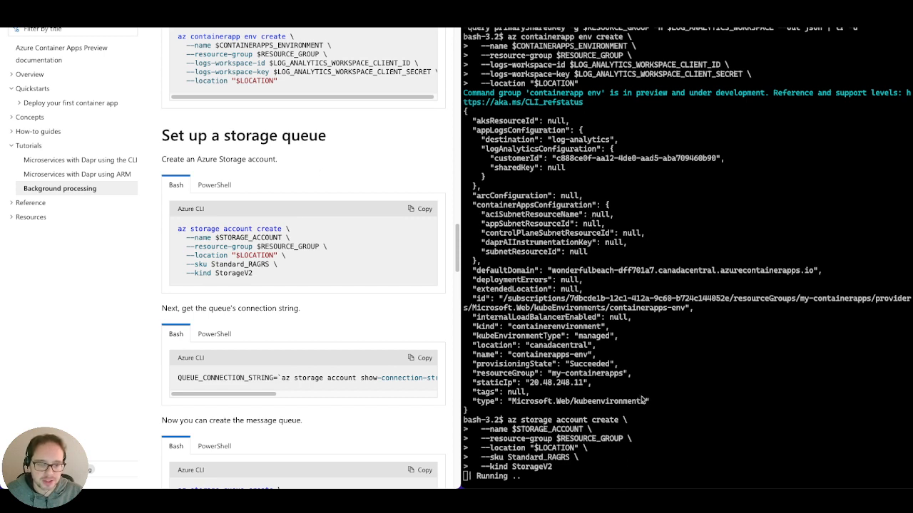
{"action": "scroll", "coordinate": [266, 387], "scroll_direction": "down", "scroll_amount": 1}
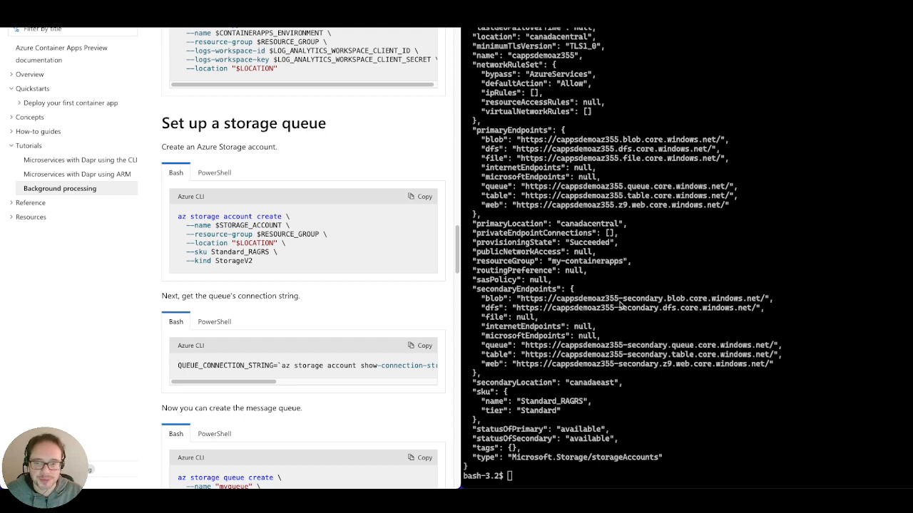
{"action": "scroll", "coordinate": [233, 322], "scroll_direction": "down", "scroll_amount": 2}
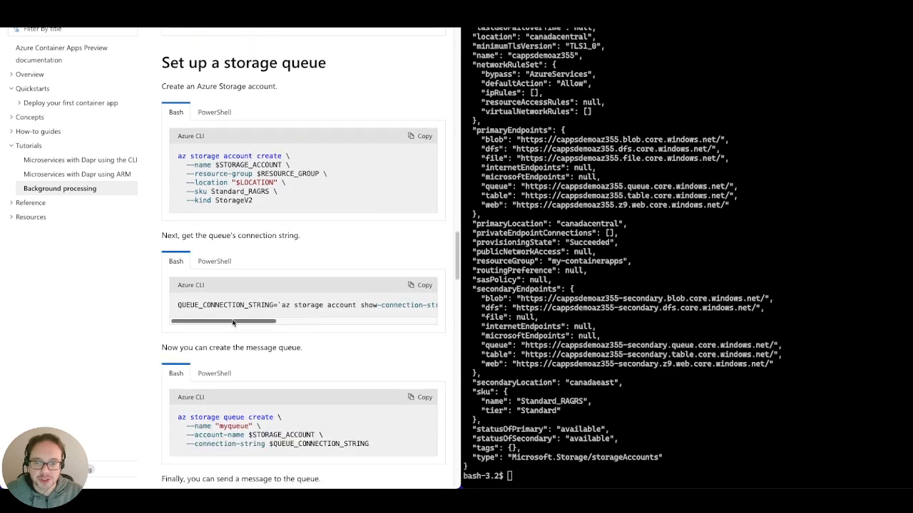
{"action": "mouse_move", "coordinate": [194, 325]}
{"action": "left_mouse_down"}
{"action": "mouse_move", "coordinate": [361, 332]}
{"action": "mouse_move", "coordinate": [186, 339]}
{"action": "left_mouse_up"}
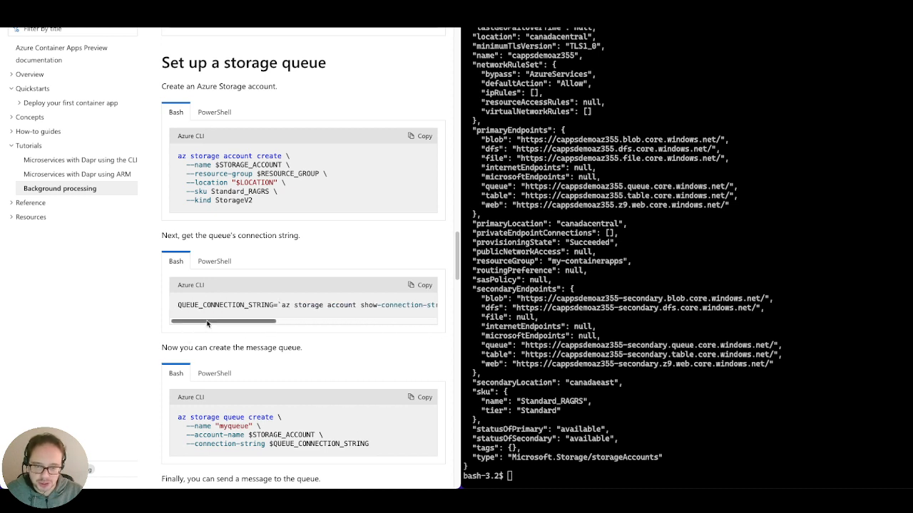
{"action": "mouse_move", "coordinate": [207, 324]}
{"action": "left_mouse_down"}
{"action": "mouse_move", "coordinate": [371, 325]}
{"action": "mouse_move", "coordinate": [209, 327]}
{"action": "left_mouse_up"}
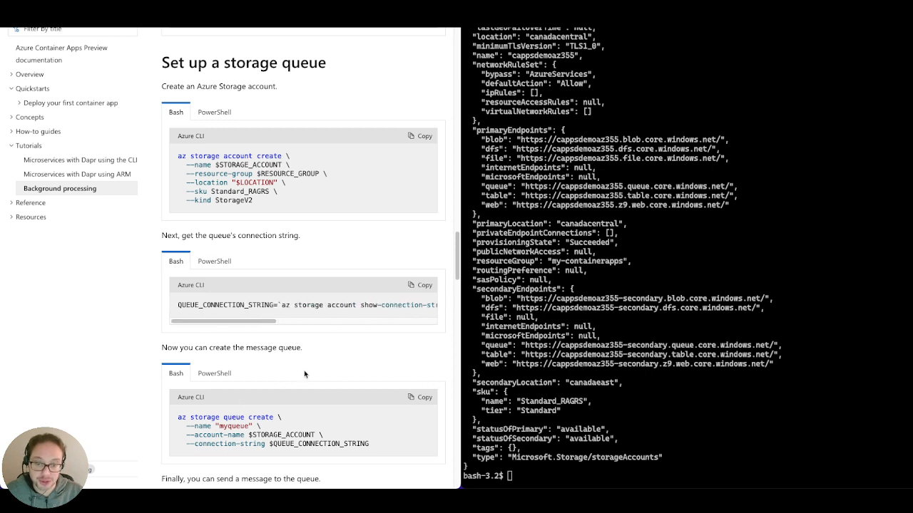
{"action": "left_click", "coordinate": [422, 285]}
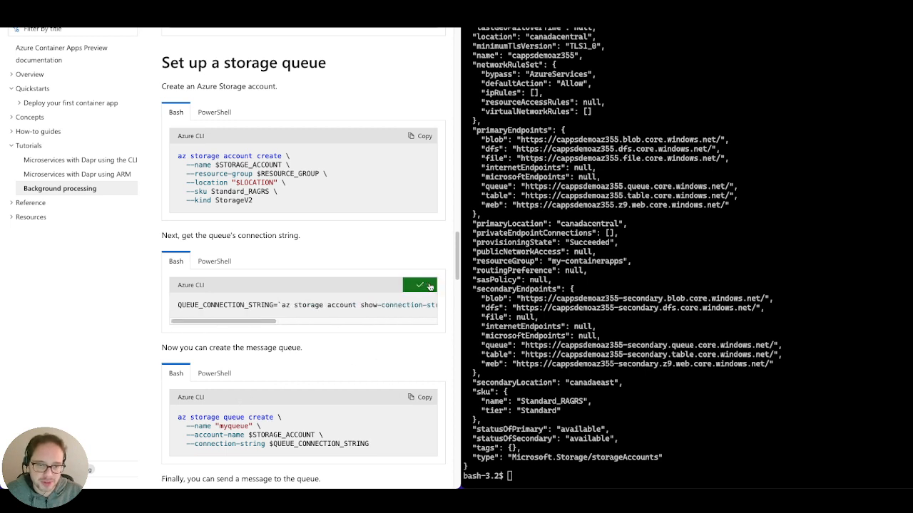
{"action": "left_click", "coordinate": [574, 303]}
{"action": "right_click", "coordinate": [573, 303]}
{"action": "left_click", "coordinate": [592, 294]}
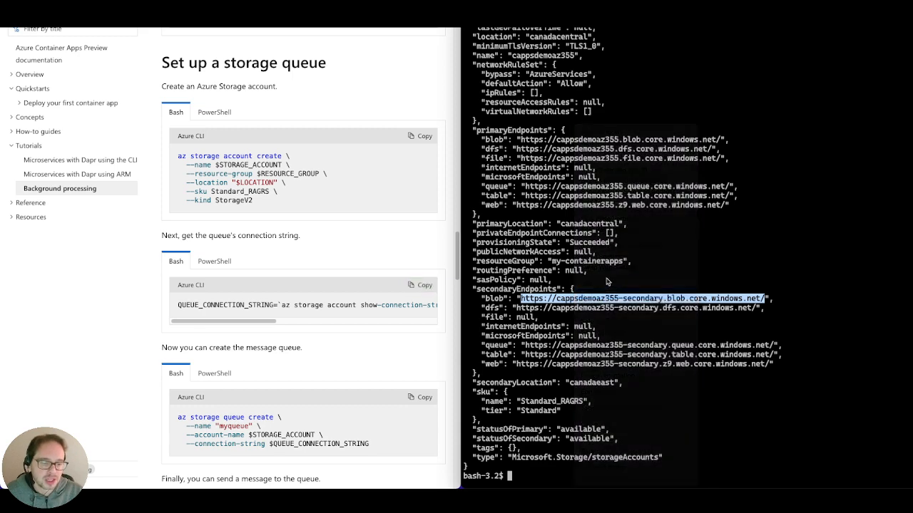
{"action": "key", "text": "Return"}
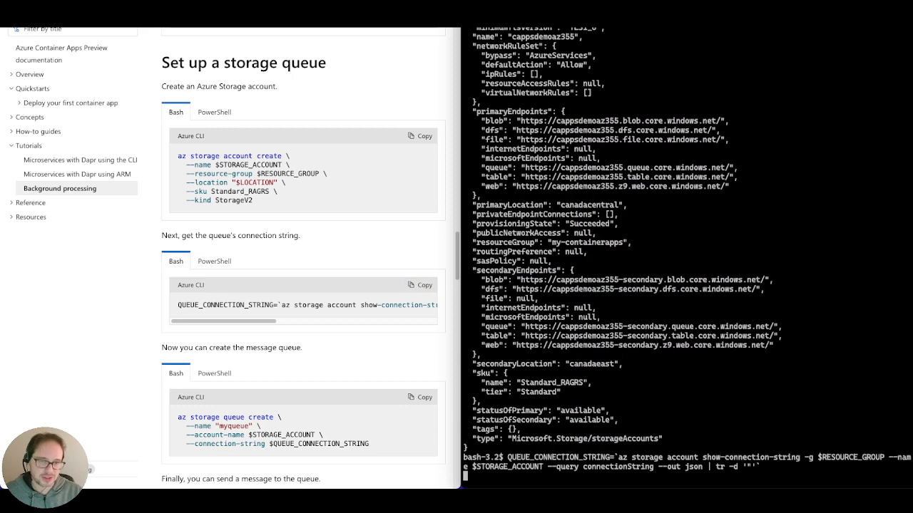
Check the my-containerapps resource list in the Azure portal for the storage account by refreshing it, and go back to the tutorial
{"action": "key", "text": "ctrl+Tab"}
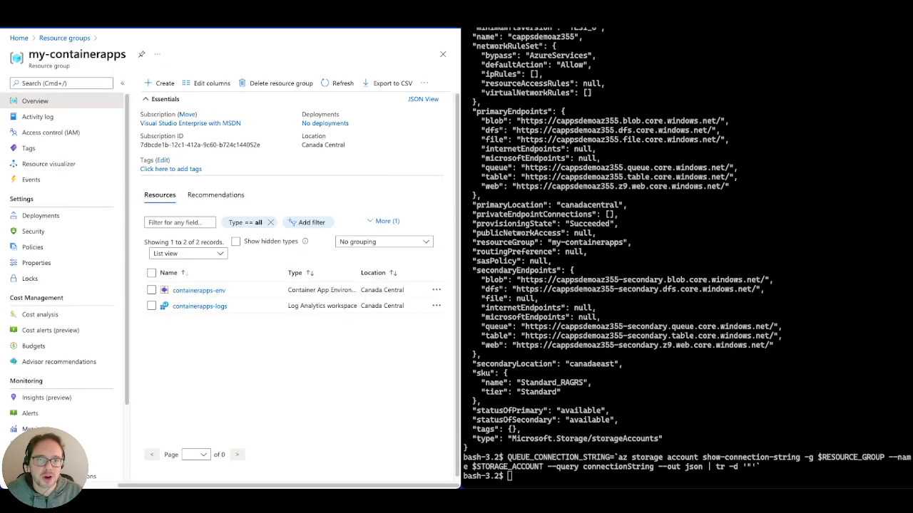
{"action": "left_click", "coordinate": [328, 84]}
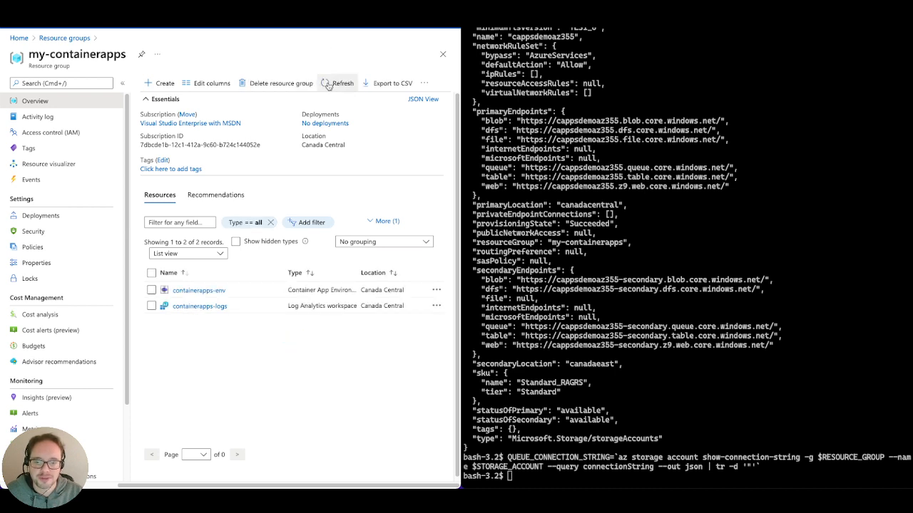
{"action": "left_click", "coordinate": [328, 85]}
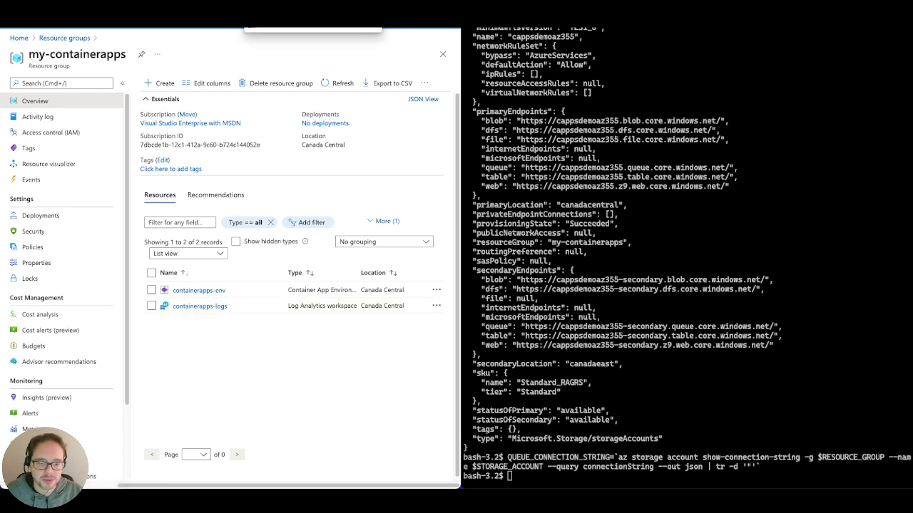
{"action": "left_click", "coordinate": [313, 20]}
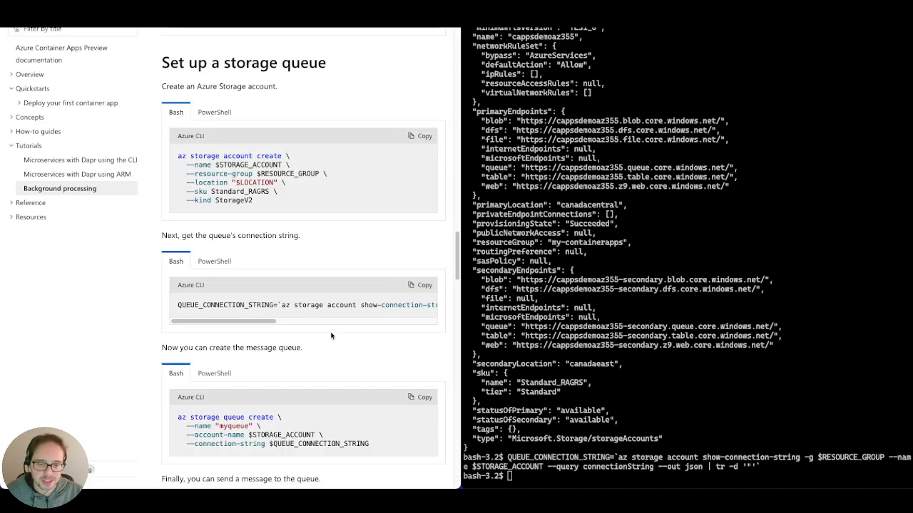
Copy the tutorial's az storage queue create command into the terminal and run it to create the queue "myqueue"
{"action": "scroll", "coordinate": [333, 337], "scroll_direction": "down", "scroll_amount": 5}
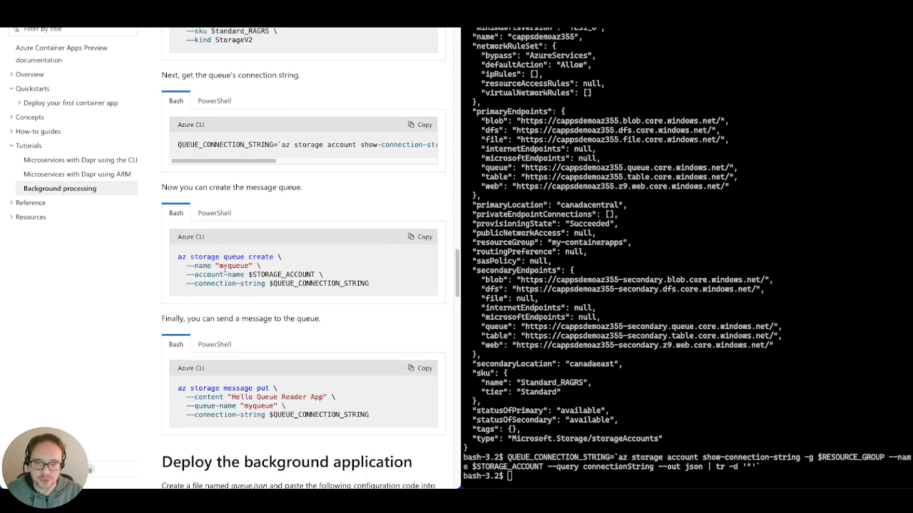
{"action": "left_click", "coordinate": [424, 236]}
{"action": "right_click", "coordinate": [641, 291]}
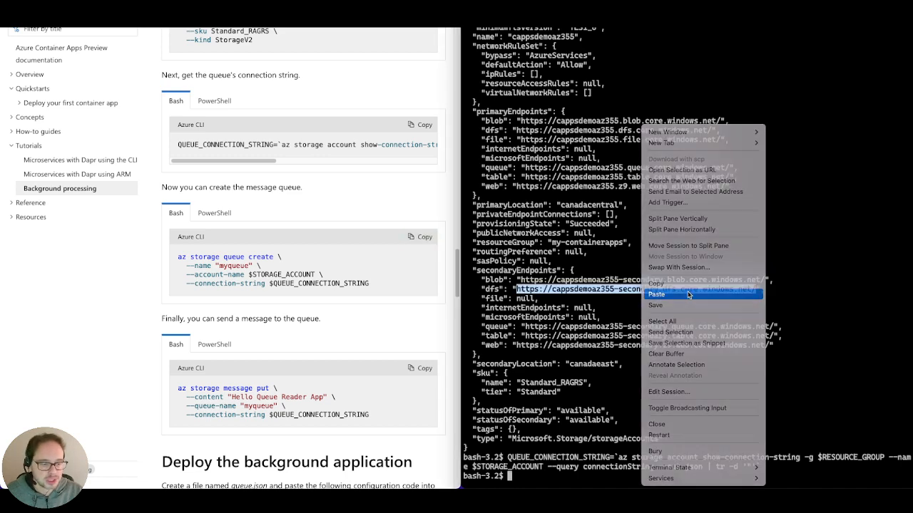
{"action": "left_click", "coordinate": [656, 293]}
{"action": "key", "text": "Return"}
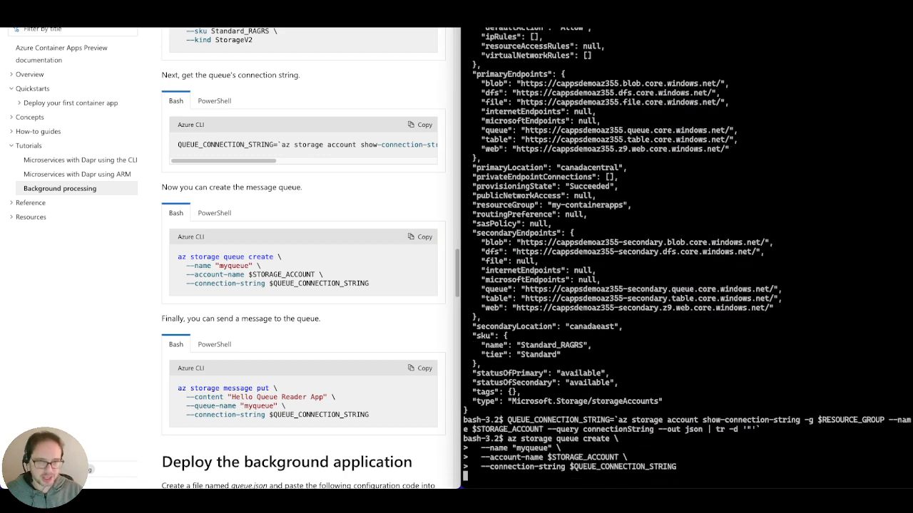
Switch to the Azure portal, refresh the my-containerapps resources and open the cappsdemoaz355 storage account
{"action": "left_click", "coordinate": [385, 16]}
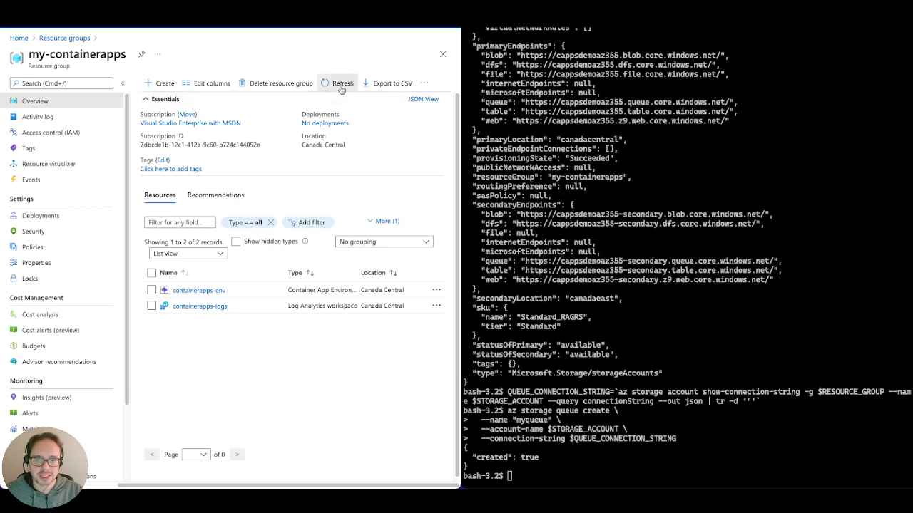
{"action": "left_click", "coordinate": [340, 88]}
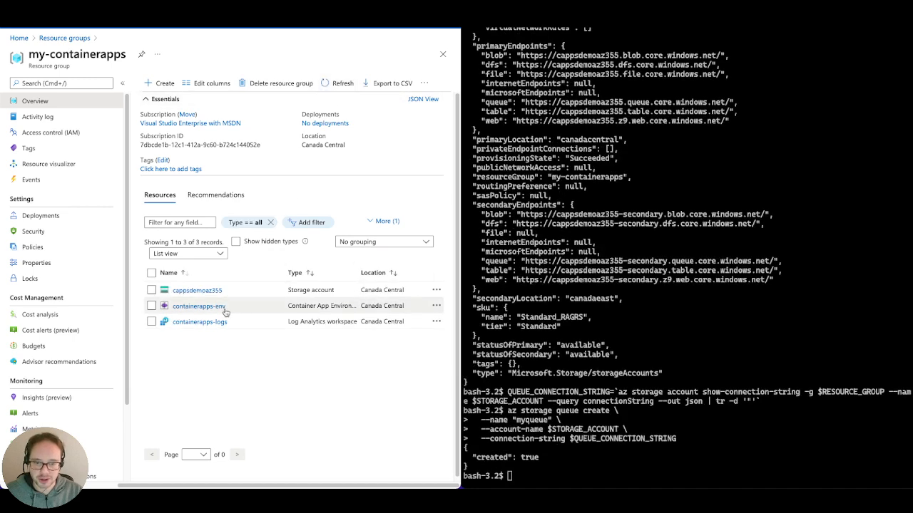
{"action": "left_click", "coordinate": [210, 291]}
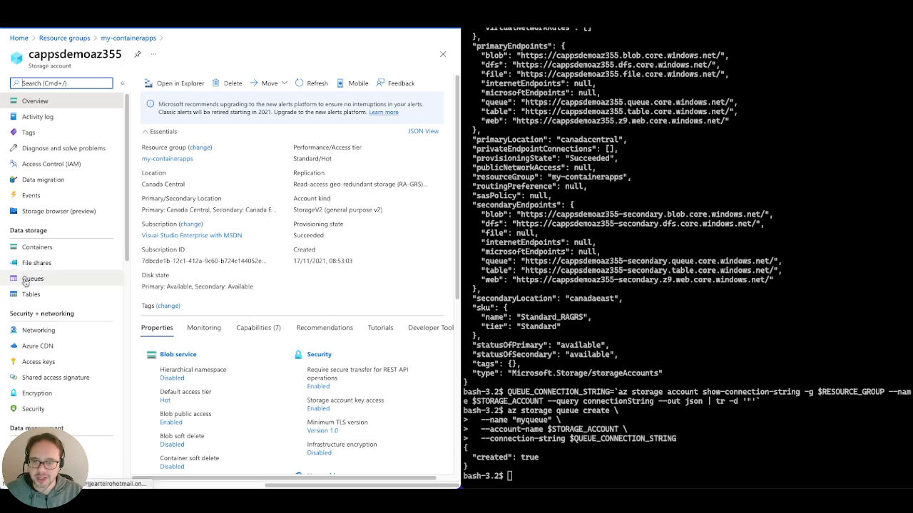
Open myqueue from the storage account's queues, examine its message list, and return to the tutorial
{"action": "left_click", "coordinate": [26, 279]}
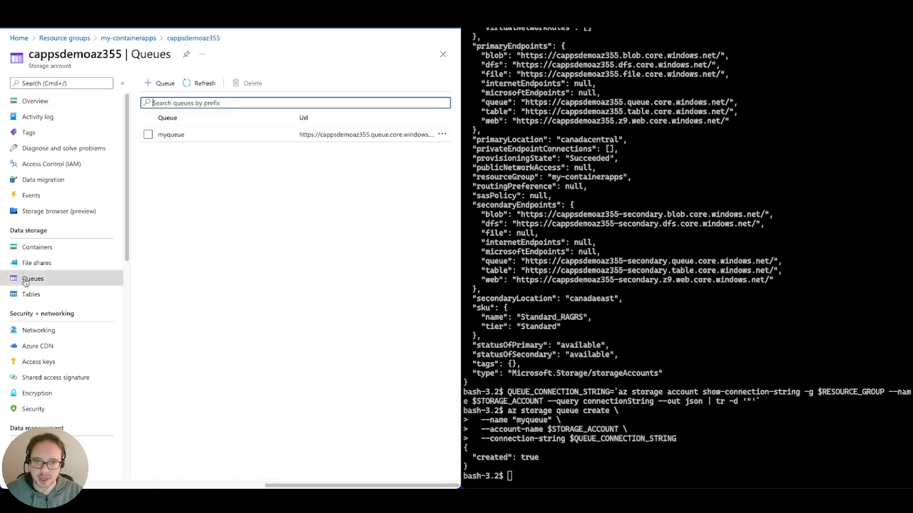
{"action": "left_click", "coordinate": [188, 137]}
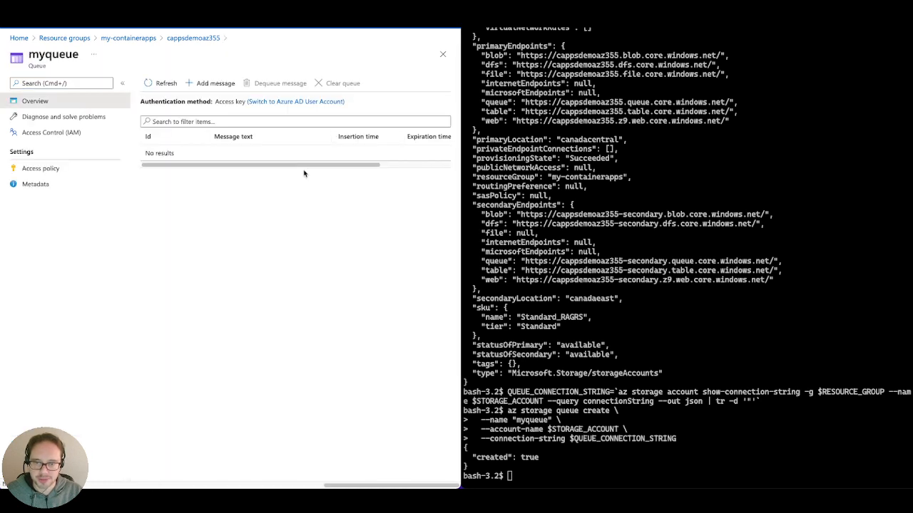
{"action": "left_click_drag", "start_coordinate": [305, 172], "coordinate": [357, 169]}
{"action": "scroll", "coordinate": [393, 167], "scroll_direction": "right", "scroll_amount": 3}
{"action": "scroll", "coordinate": [393, 167], "scroll_direction": "left", "scroll_amount": 3}
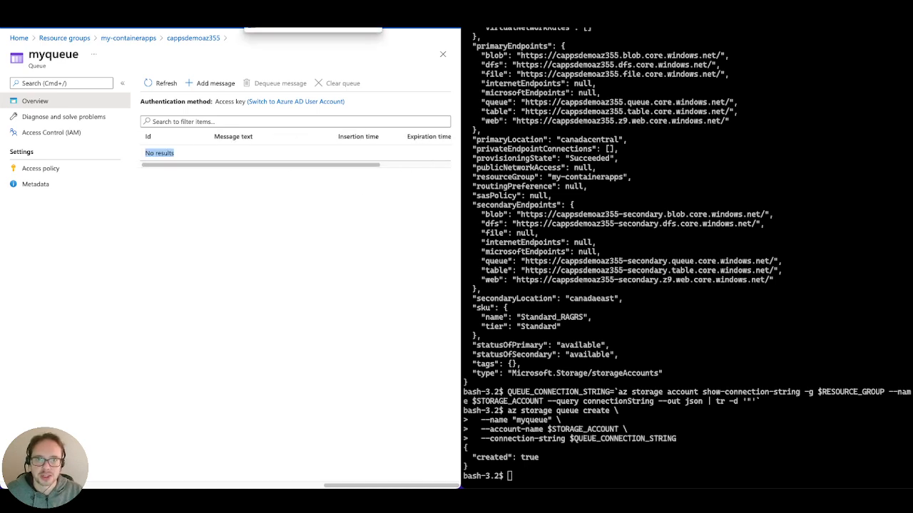
{"action": "left_click", "coordinate": [274, 14]}
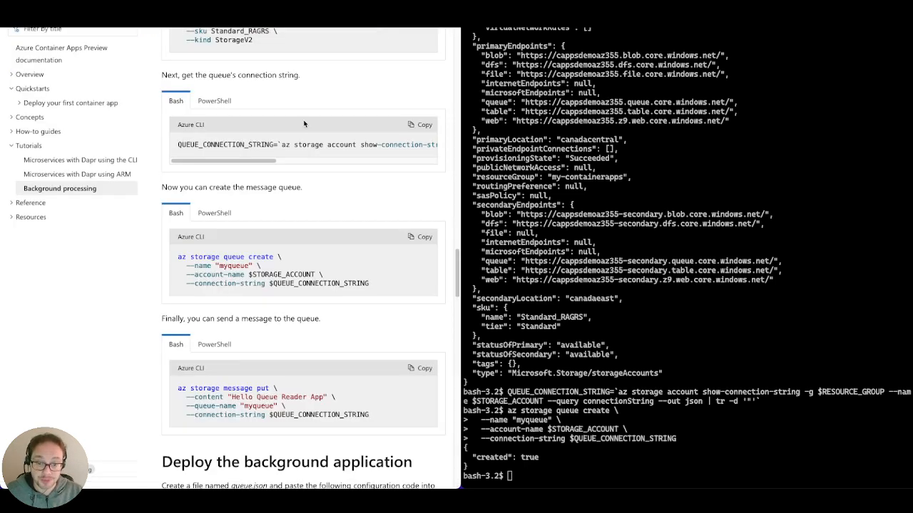
Copy the tutorial's az storage message put command into the terminal and run it to send "Hello Queue Reader App" to myqueue
{"action": "scroll", "coordinate": [311, 153], "scroll_direction": "down", "scroll_amount": 3}
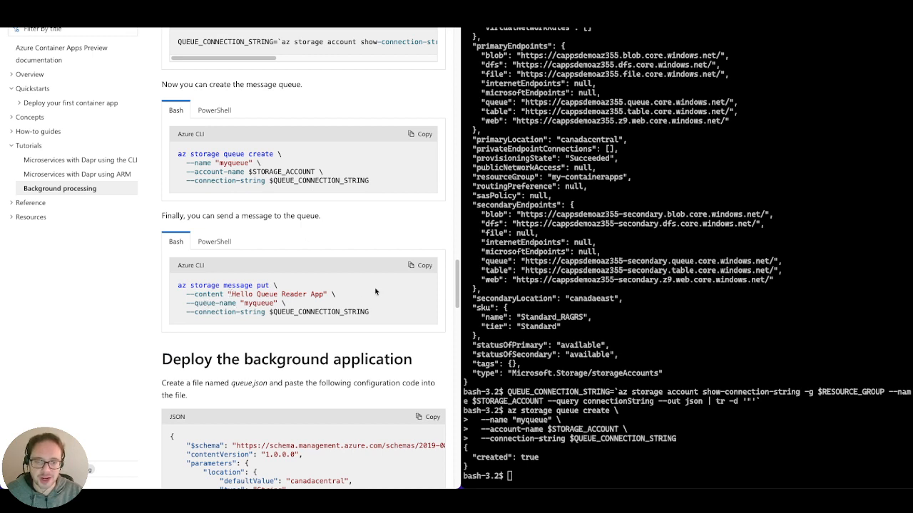
{"action": "left_click", "coordinate": [431, 267]}
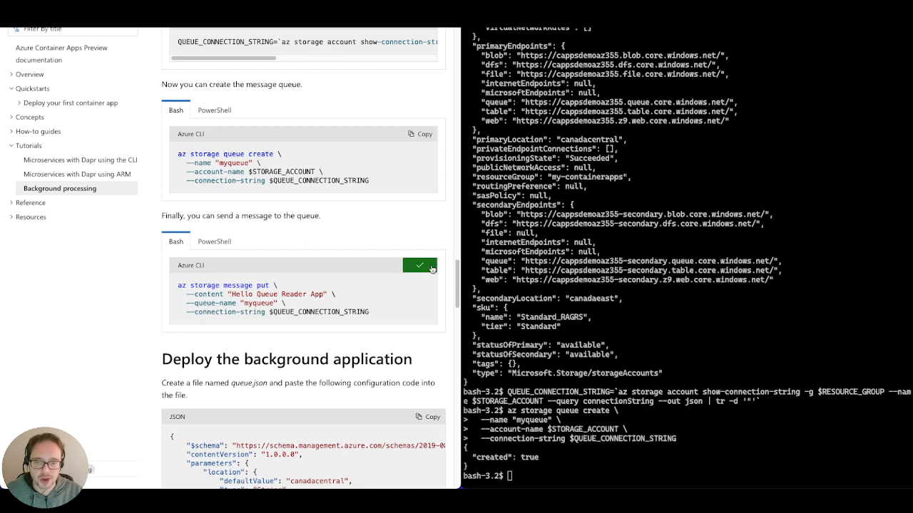
{"action": "right_click", "coordinate": [635, 318]}
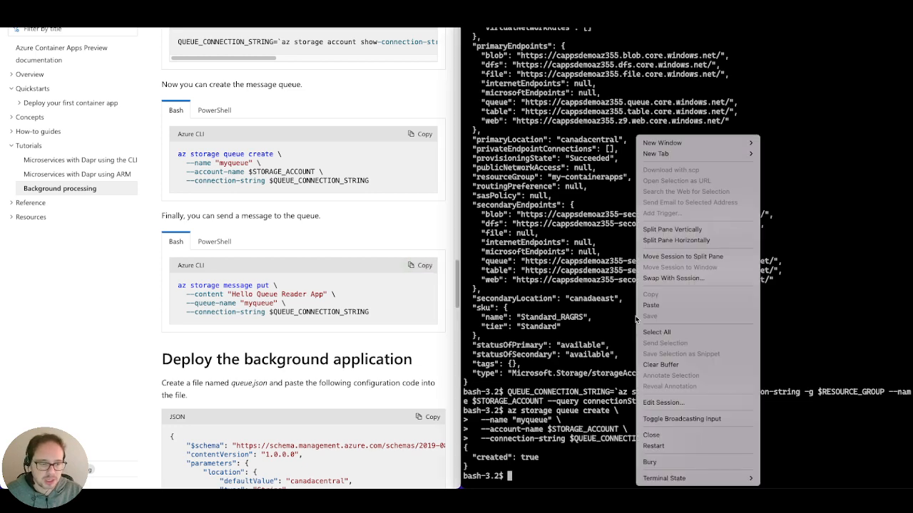
{"action": "left_click", "coordinate": [651, 305]}
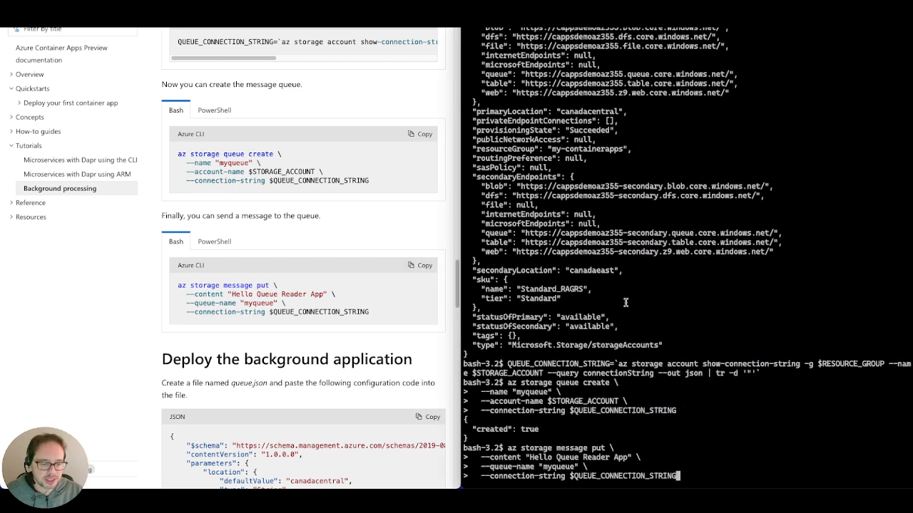
{"action": "key", "text": "Return"}
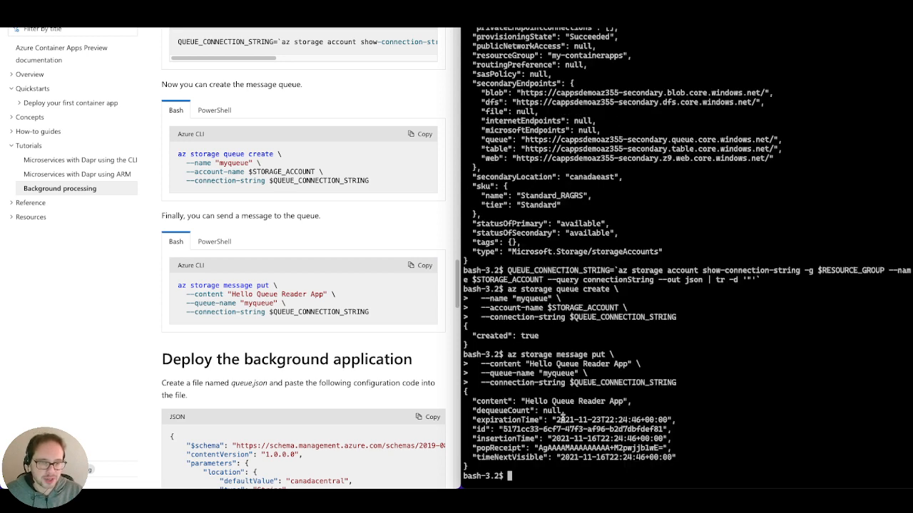
Switch to the Azure portal, refresh the myqueue message list to check for the sent message, and return to the tutorial
{"action": "left_click", "coordinate": [257, 15]}
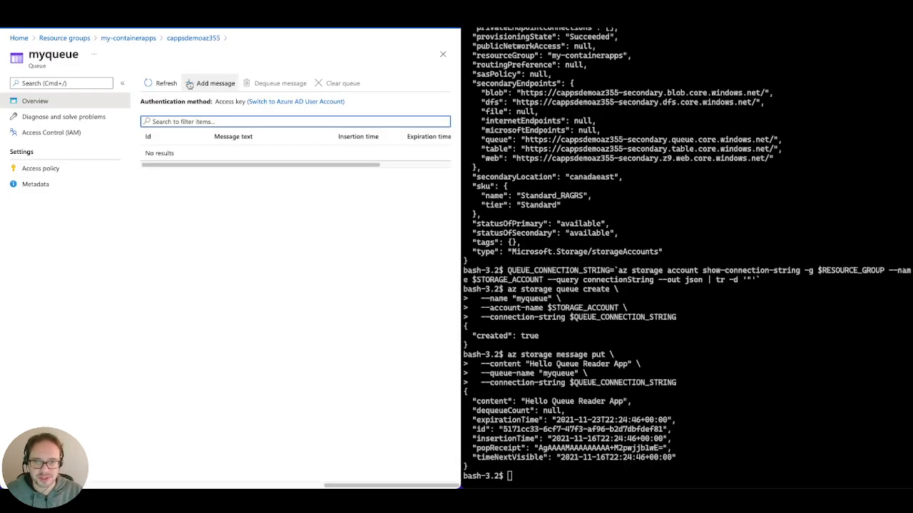
{"action": "left_click", "coordinate": [168, 84]}
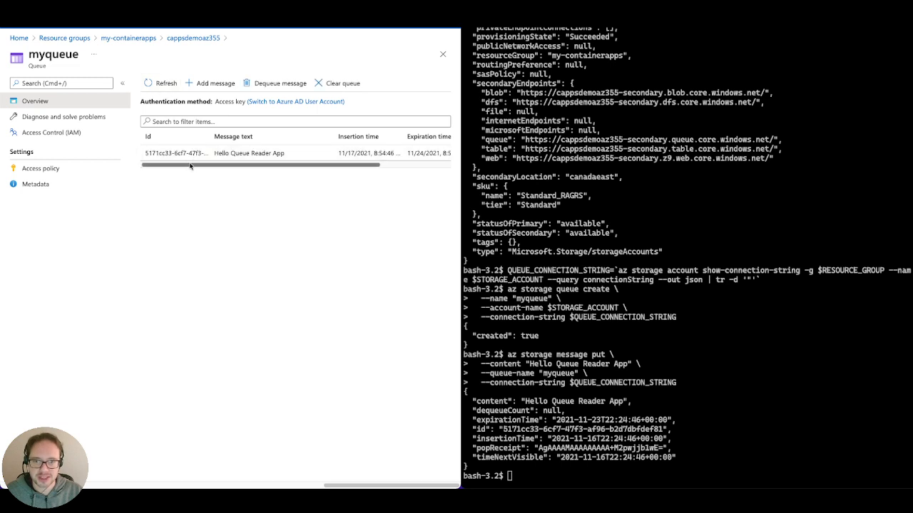
{"action": "left_click_drag", "start_coordinate": [214, 164], "coordinate": [192, 170]}
{"action": "key", "text": "ctrl+shift+Tab"}
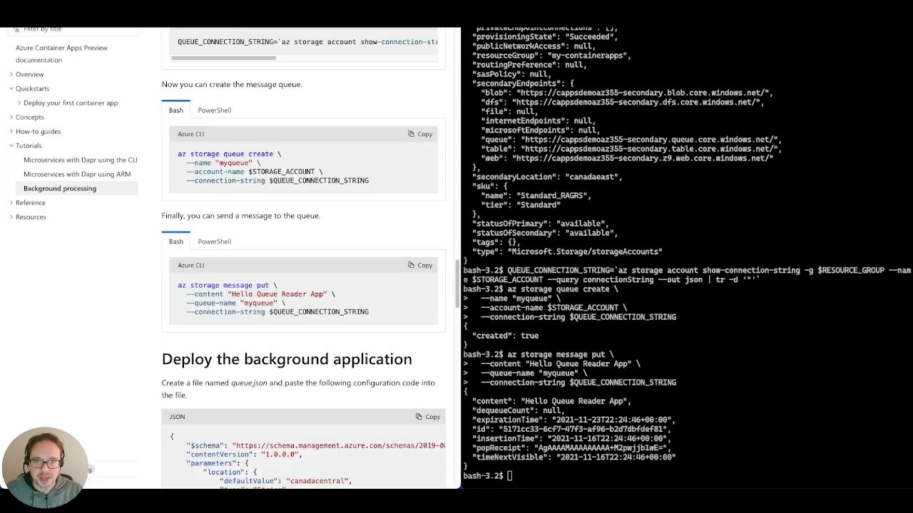
Review the queue.json configuration in the tutorial's "Deploy the background application" section, along with the demo architecture diagram
{"action": "scroll", "coordinate": [337, 158], "scroll_direction": "down", "scroll_amount": 3}
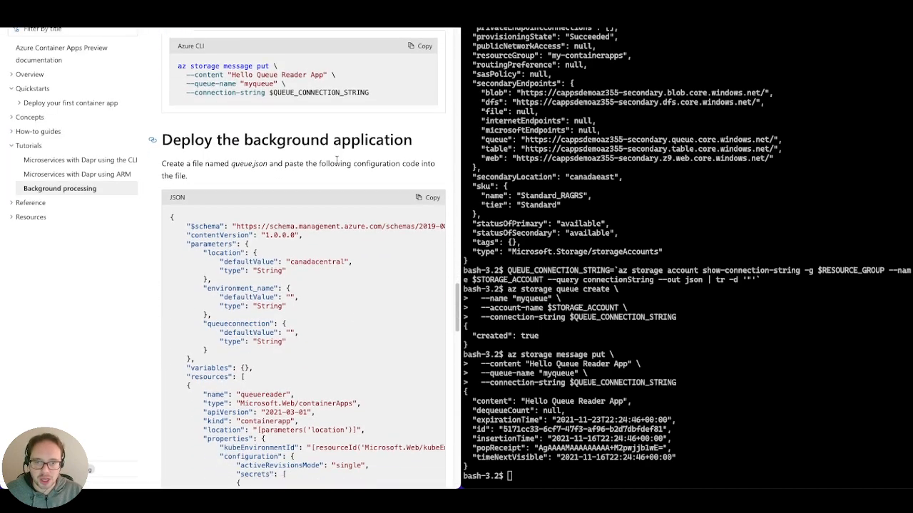
{"action": "scroll", "coordinate": [336, 159], "scroll_direction": "down", "scroll_amount": 1}
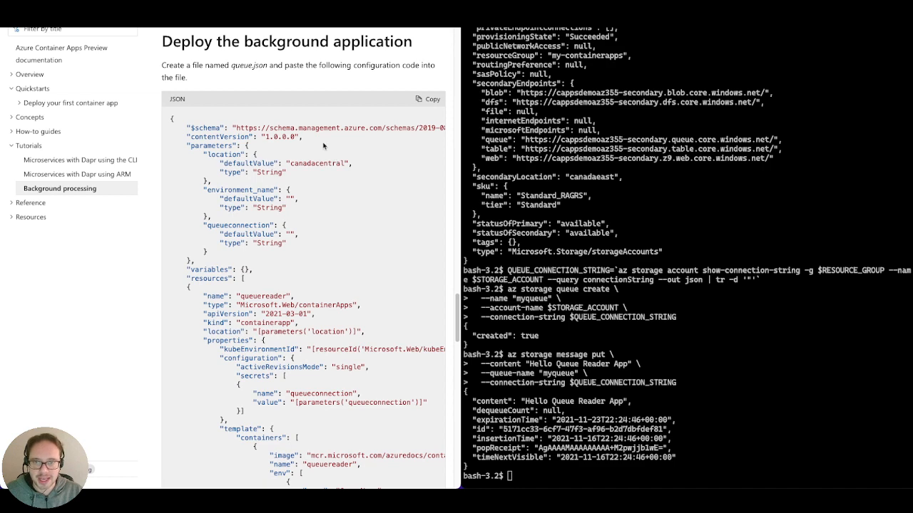
{"action": "left_click", "coordinate": [178, 20]}
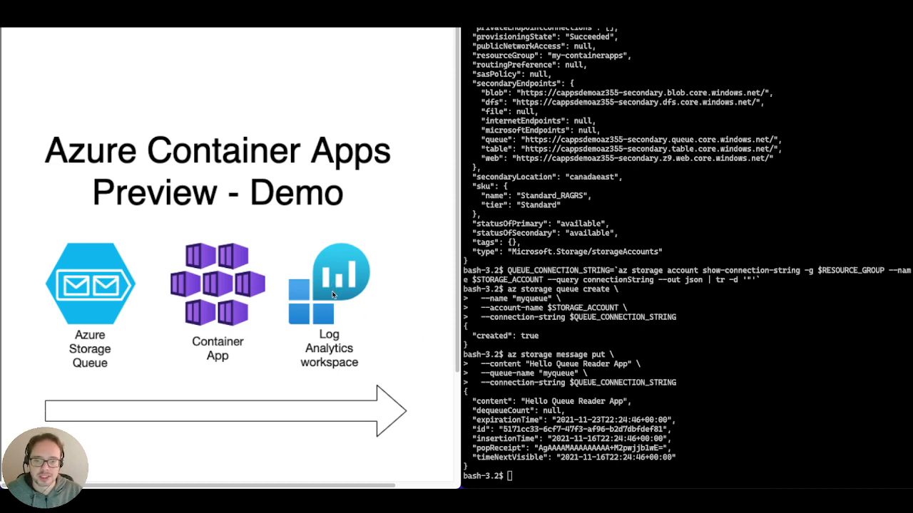
{"action": "key", "text": "super+Tab"}
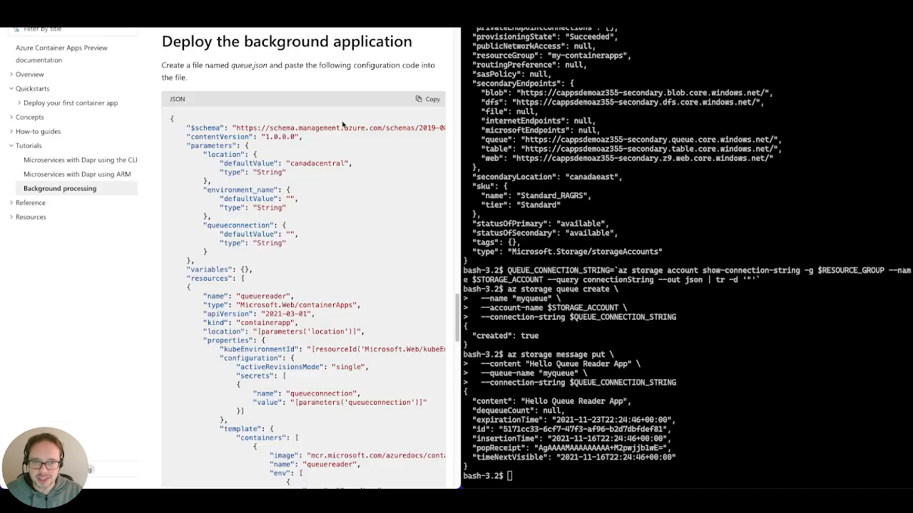
{"action": "scroll", "coordinate": [343, 125], "scroll_direction": "down", "scroll_amount": 2}
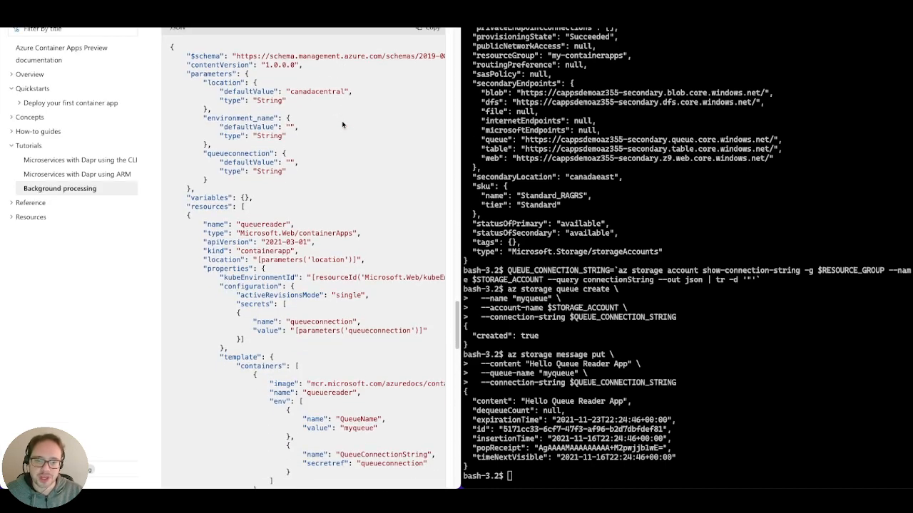
{"action": "scroll", "coordinate": [342, 125], "scroll_direction": "up", "scroll_amount": 3}
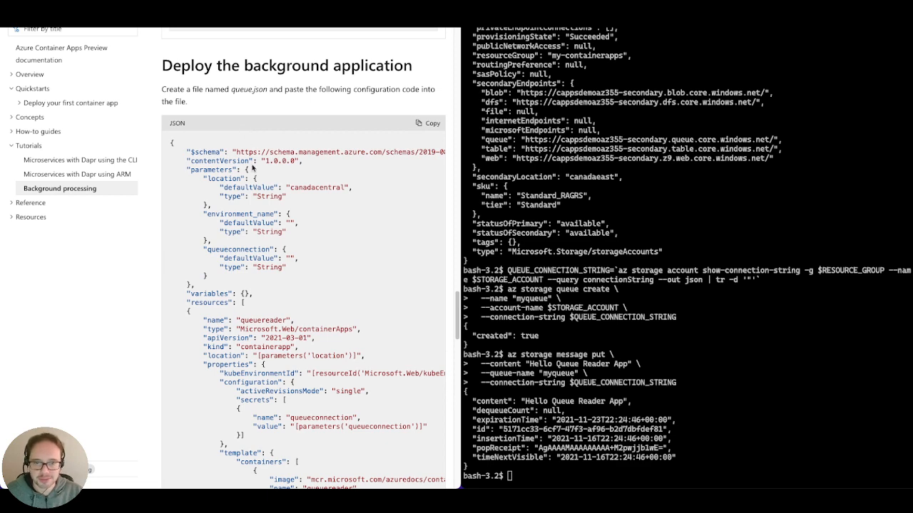
{"action": "scroll", "coordinate": [252, 167], "scroll_direction": "down", "scroll_amount": 8}
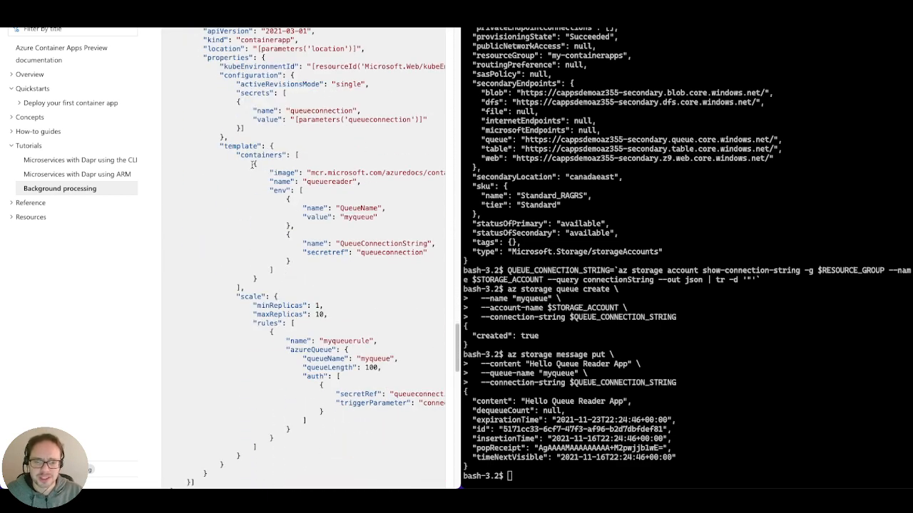
{"action": "scroll", "coordinate": [252, 165], "scroll_direction": "up", "scroll_amount": 6}
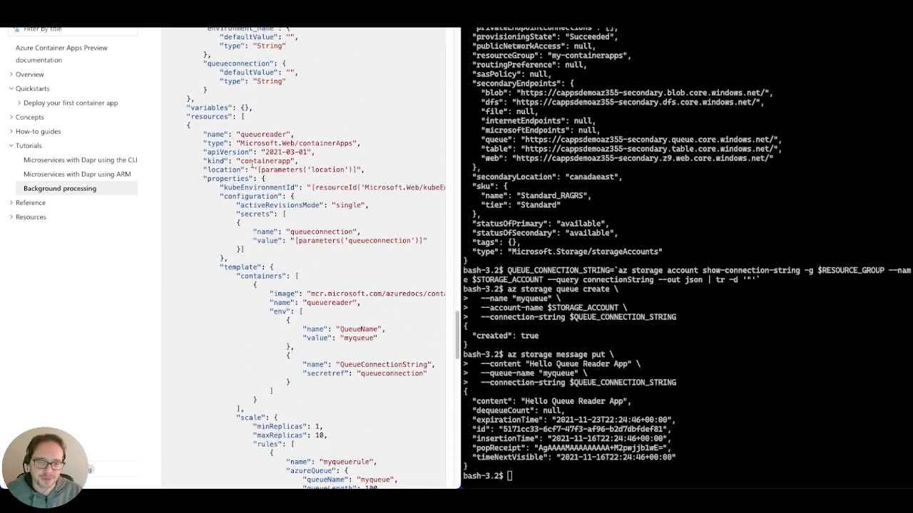
{"action": "scroll", "coordinate": [253, 165], "scroll_direction": "up", "scroll_amount": 2}
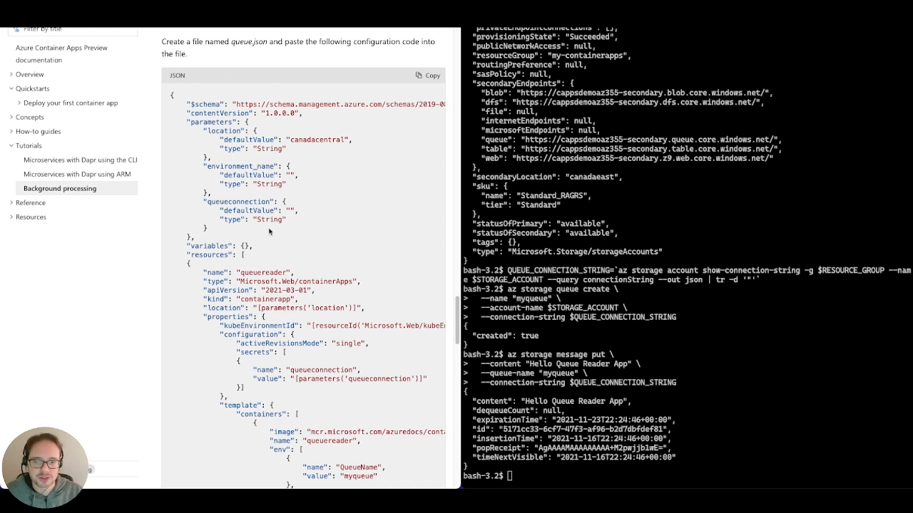
Copy the tutorial's JSON configuration, open quenue.json in Visual Studio Code with the terminal's code command, and paste the configuration into it
{"action": "left_click", "coordinate": [434, 75]}
{"action": "left_click", "coordinate": [675, 303]}
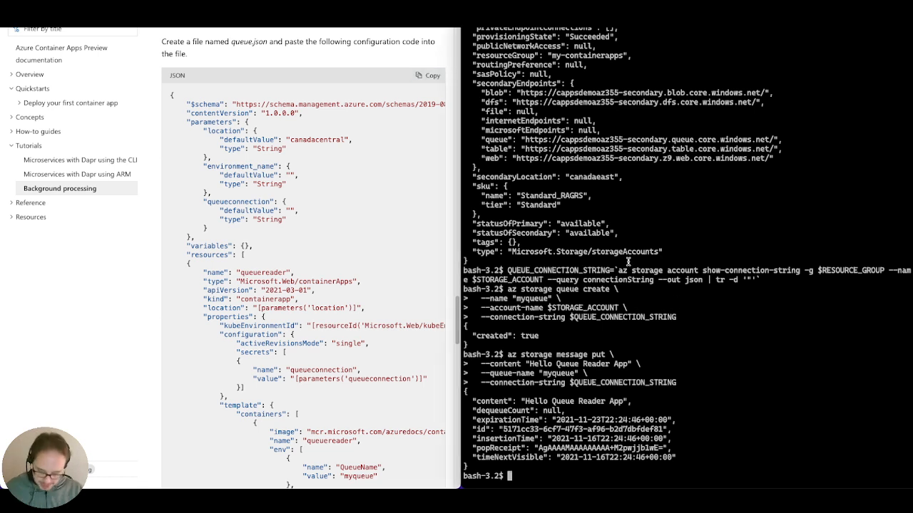
{"action": "type", "text": "code "}
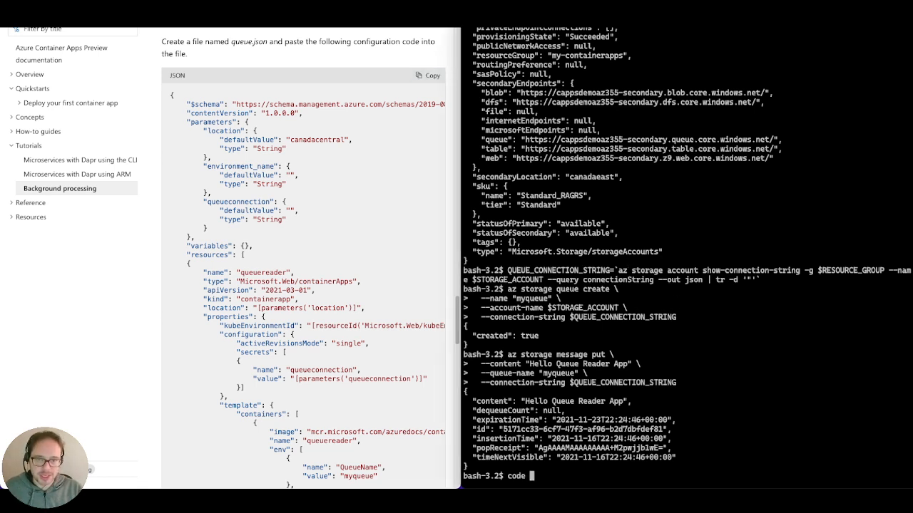
{"action": "type", "text": "que"}
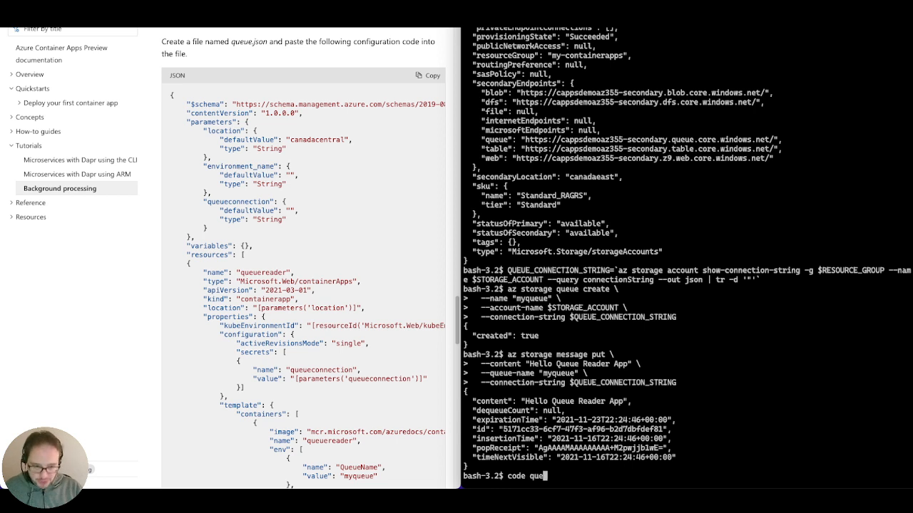
{"action": "type", "text": "nue."}
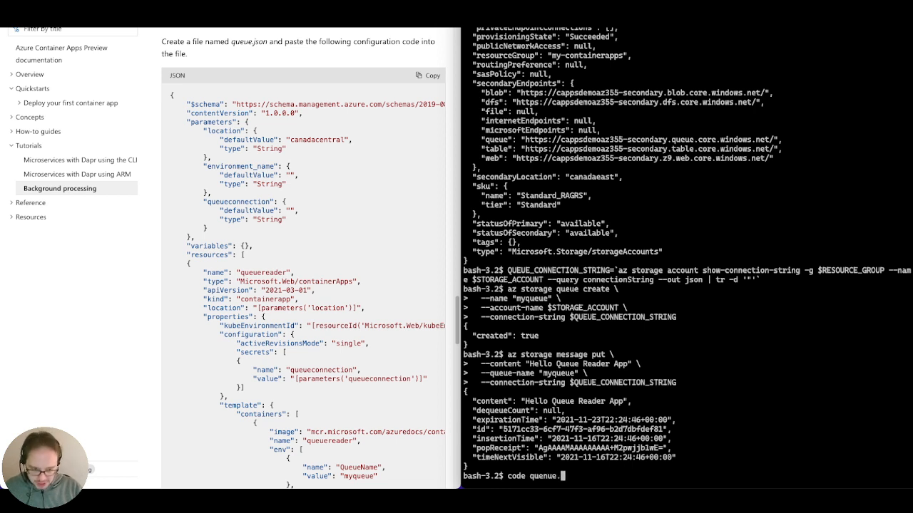
{"action": "type", "text": "json"}
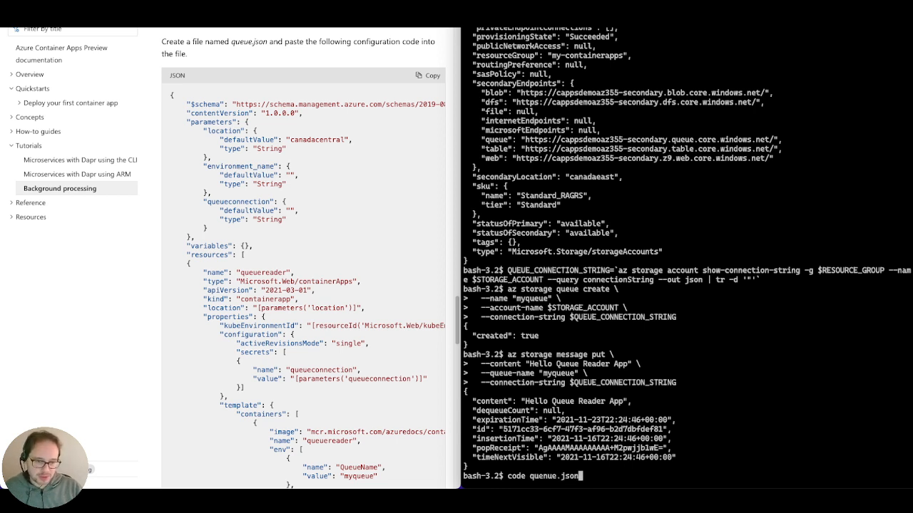
{"action": "key", "text": "Return"}
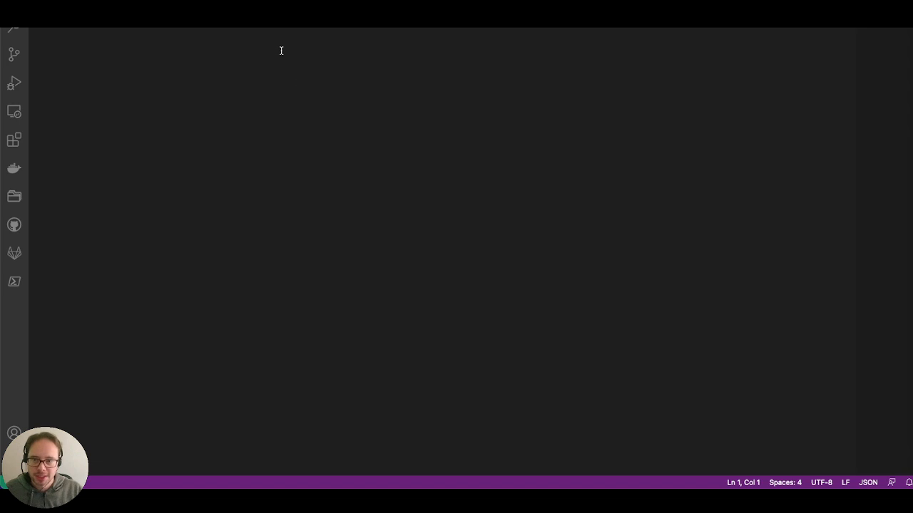
{"action": "key", "text": "super+v"}
Examine the pasted configuration's parameters, container image, environment variables and scale rules, and return to the tutorial
{"action": "scroll", "coordinate": [341, 331], "scroll_direction": "up", "scroll_amount": 10}
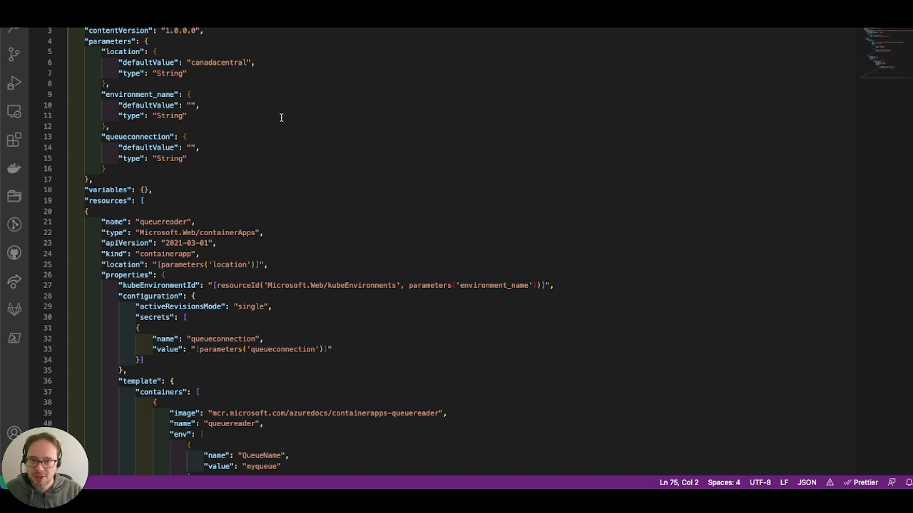
{"action": "scroll", "coordinate": [281, 117], "scroll_direction": "down", "scroll_amount": 2}
{"action": "scroll", "coordinate": [281, 119], "scroll_direction": "down", "scroll_amount": 4}
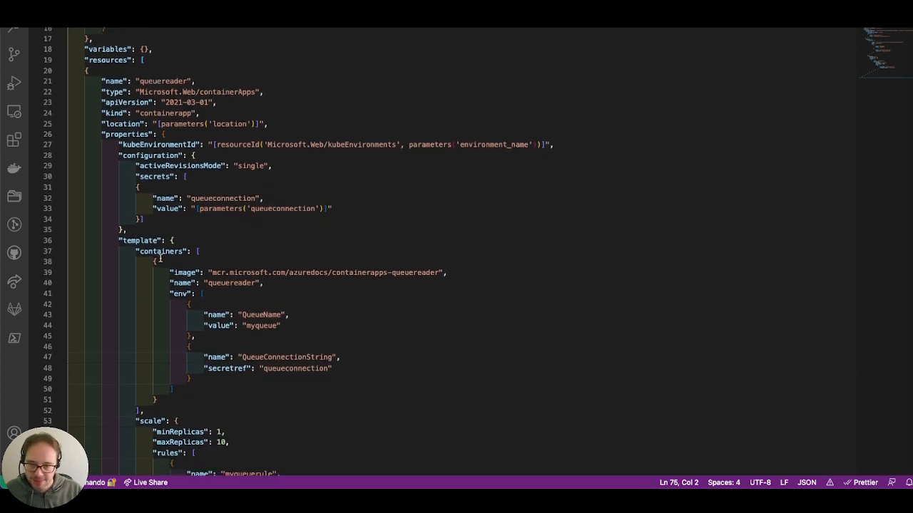
{"action": "scroll", "coordinate": [237, 266], "scroll_direction": "down", "scroll_amount": 1}
{"action": "left_click_drag", "start_coordinate": [214, 251], "coordinate": [431, 251]}
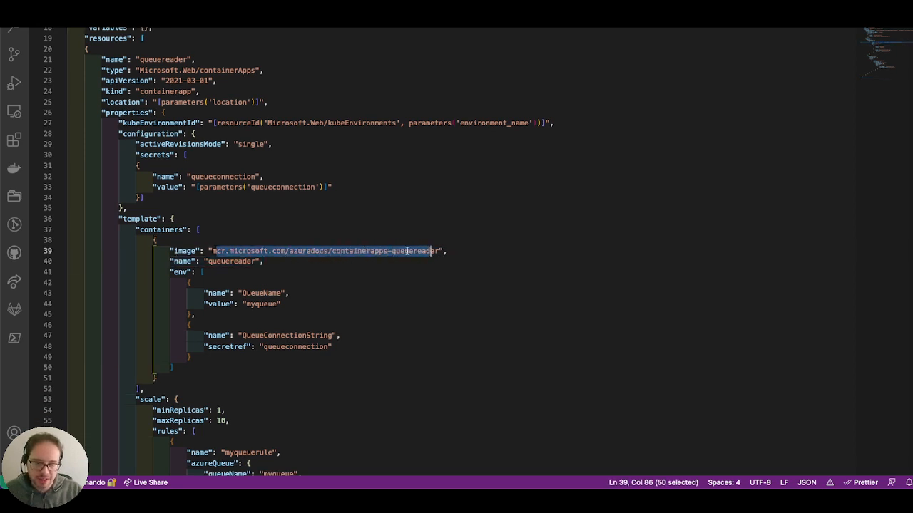
{"action": "scroll", "coordinate": [441, 255], "scroll_direction": "down", "scroll_amount": 5}
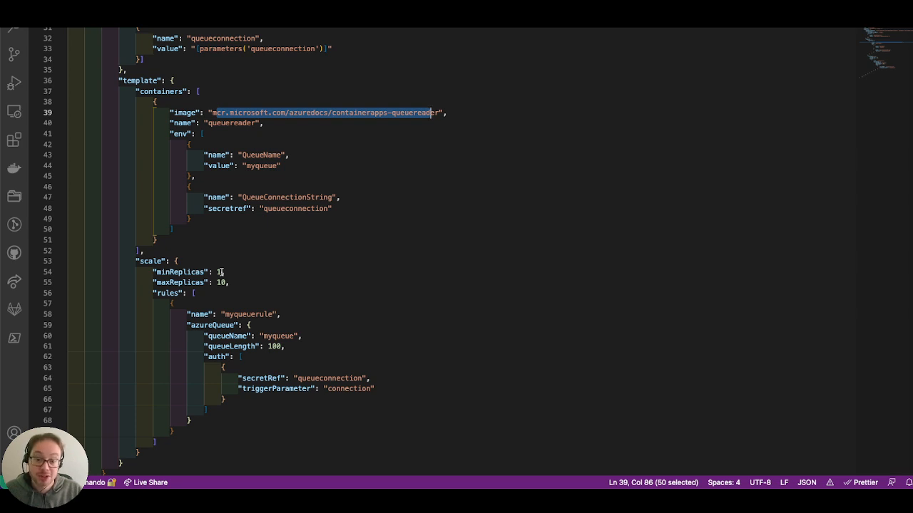
{"action": "left_click", "coordinate": [259, 201]}
{"action": "scroll", "coordinate": [259, 208], "scroll_direction": "up", "scroll_amount": 1}
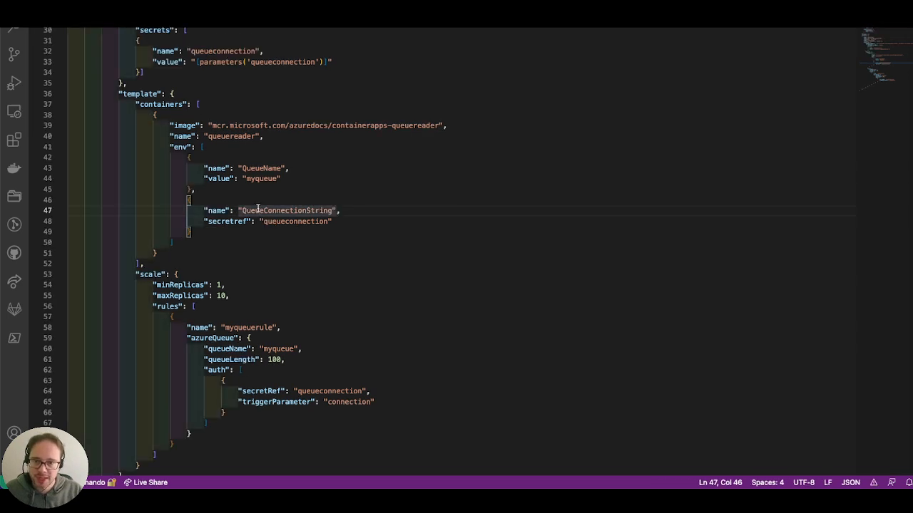
{"action": "key", "text": "super+Tab"}
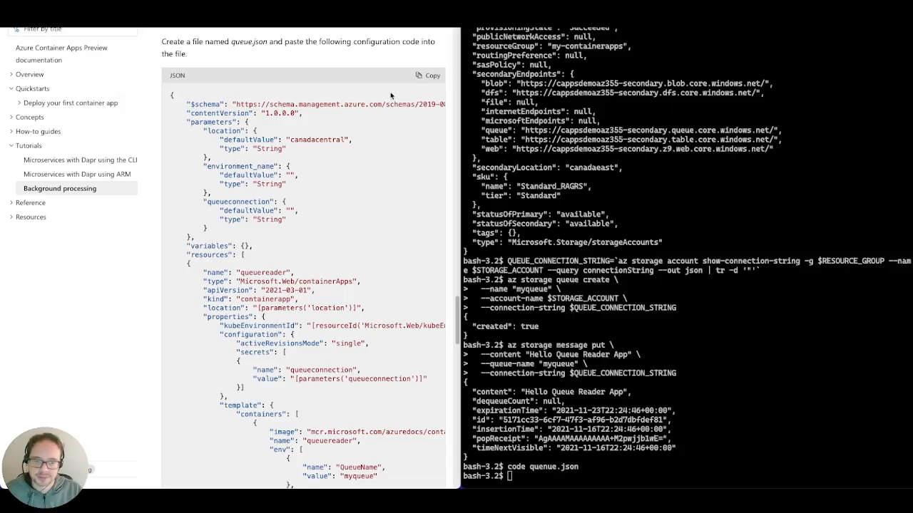
Copy the tutorial's az deployment group create command for ./queue.json and paste it at the terminal prompt without running it
{"action": "scroll", "coordinate": [308, 315], "scroll_direction": "down", "scroll_amount": 5}
{"action": "scroll", "coordinate": [307, 315], "scroll_direction": "down", "scroll_amount": 3}
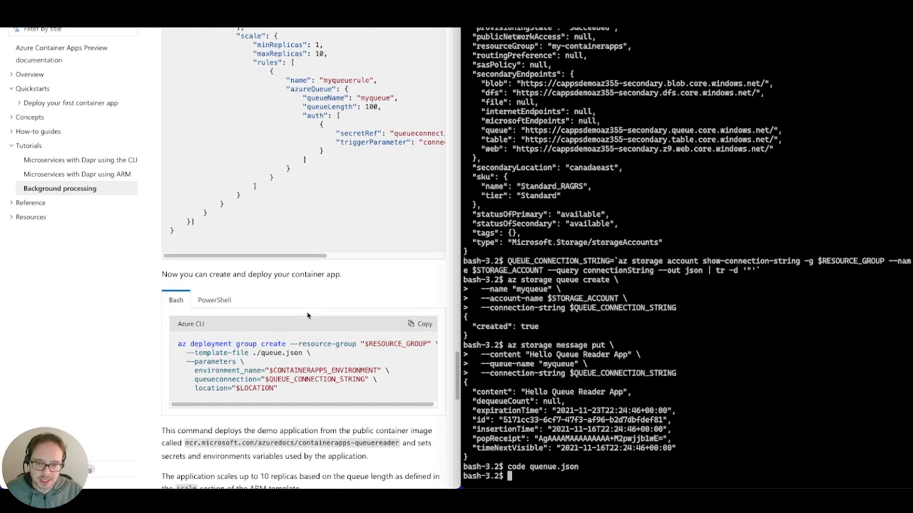
{"action": "left_click", "coordinate": [422, 326]}
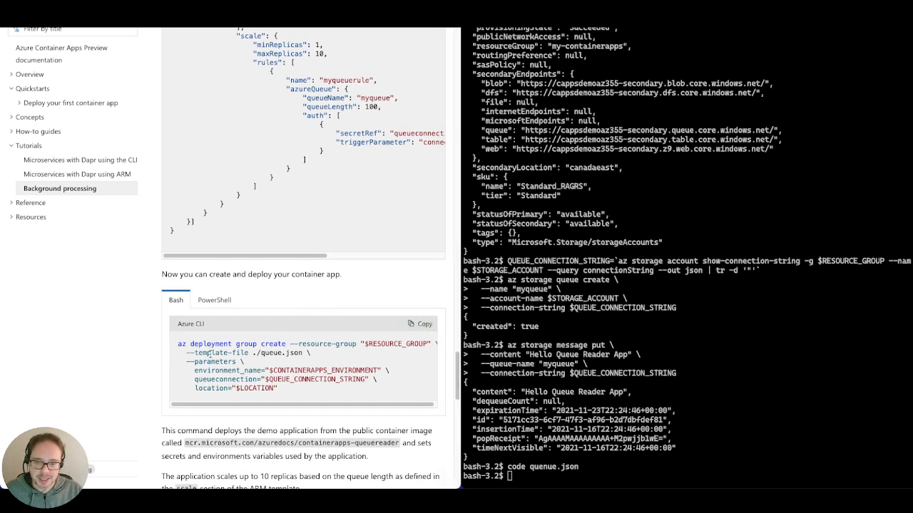
{"action": "right_click", "coordinate": [594, 330]}
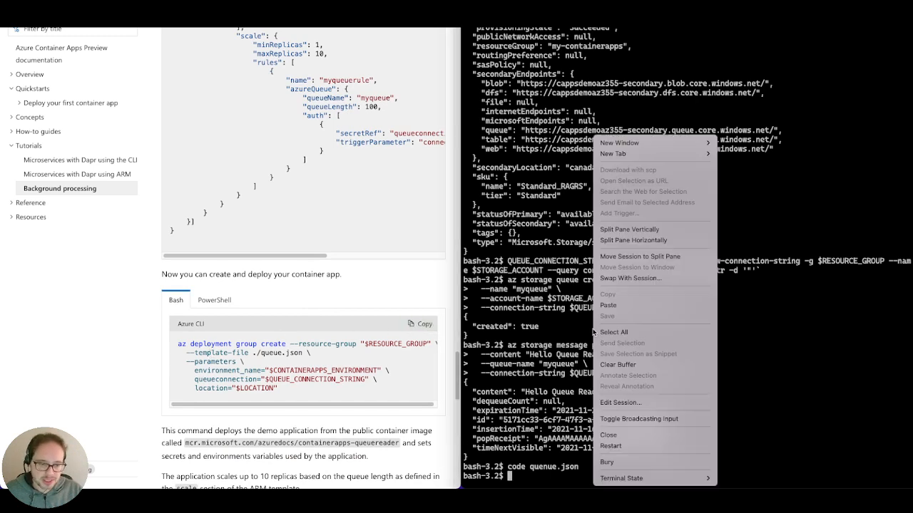
{"action": "left_click", "coordinate": [624, 306]}
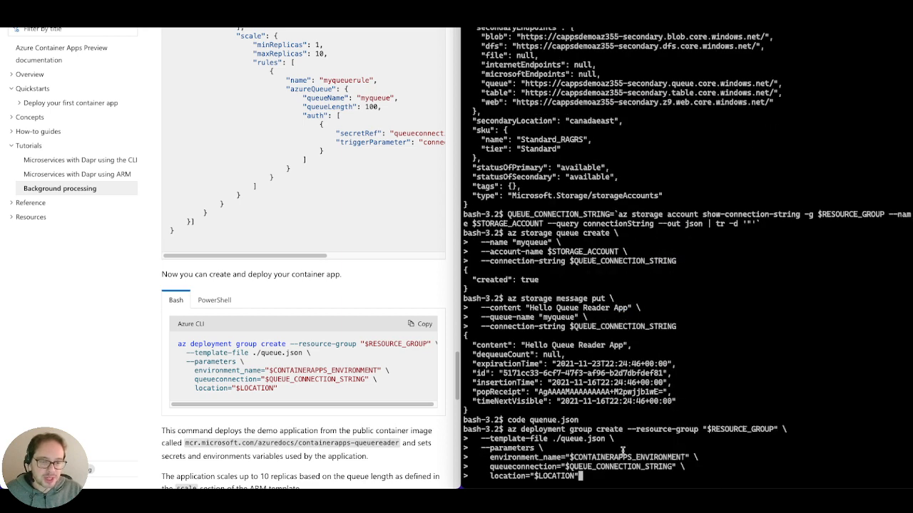
Switch to the Azure portal and refresh the message list of myqueue
{"action": "left_click", "coordinate": [274, 19]}
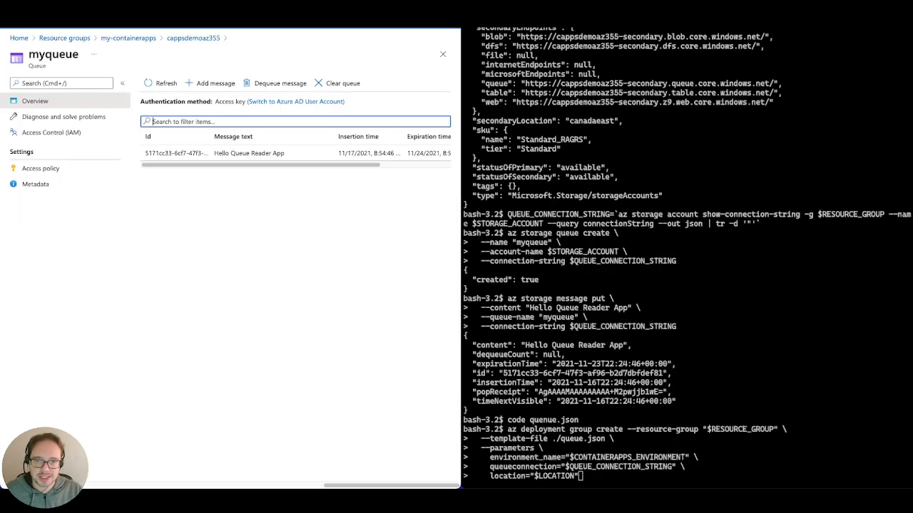
{"action": "left_click", "coordinate": [180, 85]}
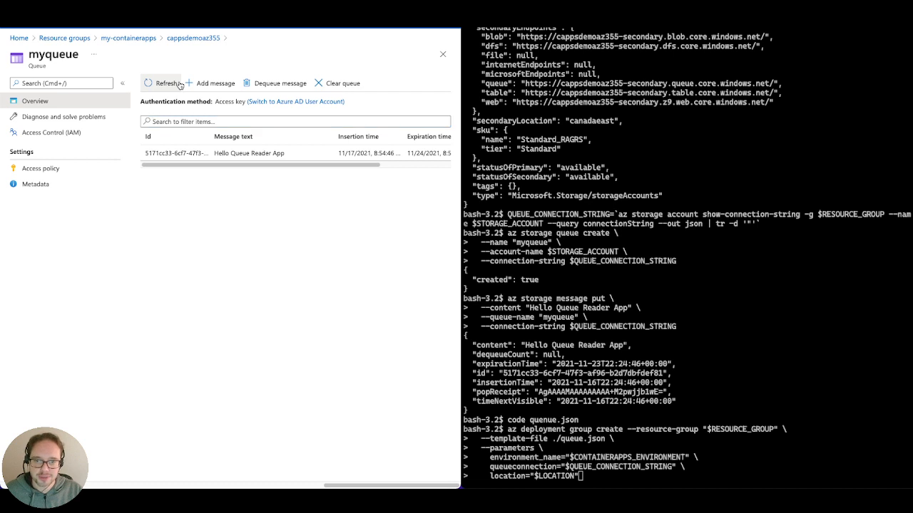
Run the pasted az deployment group create command with the ./queue.json template in the terminal
{"action": "left_click", "coordinate": [684, 189]}
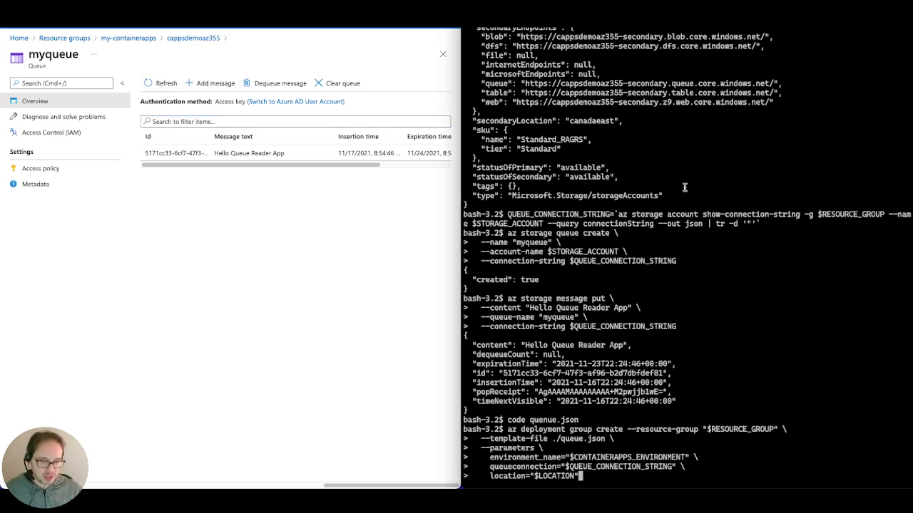
{"action": "key", "text": "Return"}
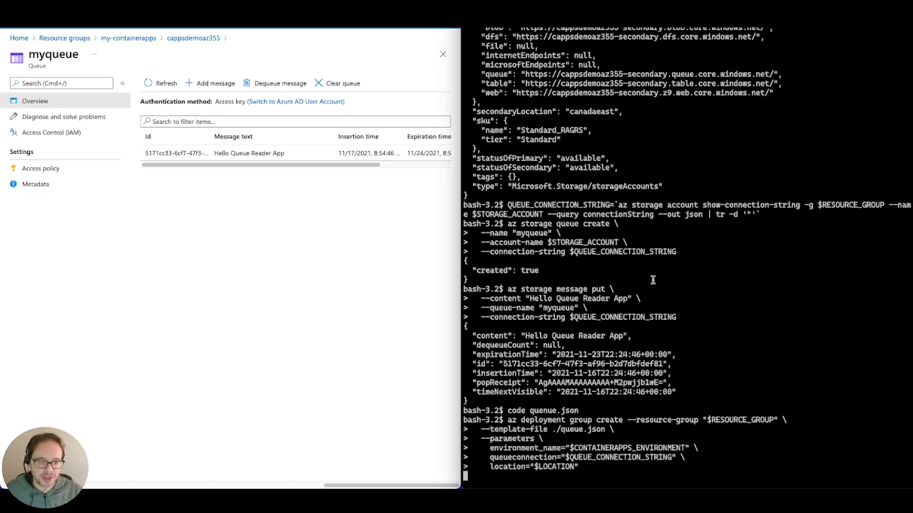
{"action": "scroll", "coordinate": [626, 293], "scroll_direction": "up", "scroll_amount": 1}
{"action": "scroll", "coordinate": [627, 293], "scroll_direction": "down", "scroll_amount": 1}
{"action": "double_click", "coordinate": [703, 306]}
{"action": "left_click", "coordinate": [639, 355]}
{"action": "key", "text": "Return"}
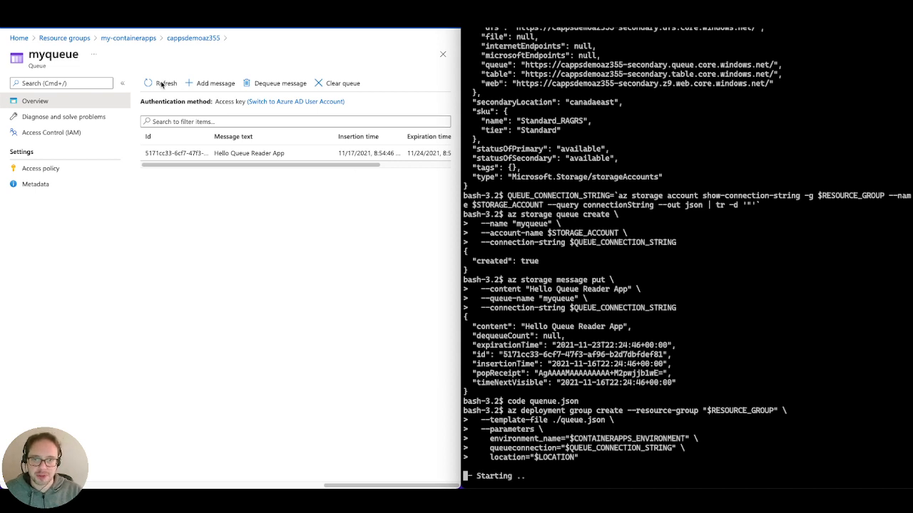
Refresh the message list of myqueue repeatedly while the deployment runs, checking the terminal's progress in between
{"action": "left_click", "coordinate": [162, 86]}
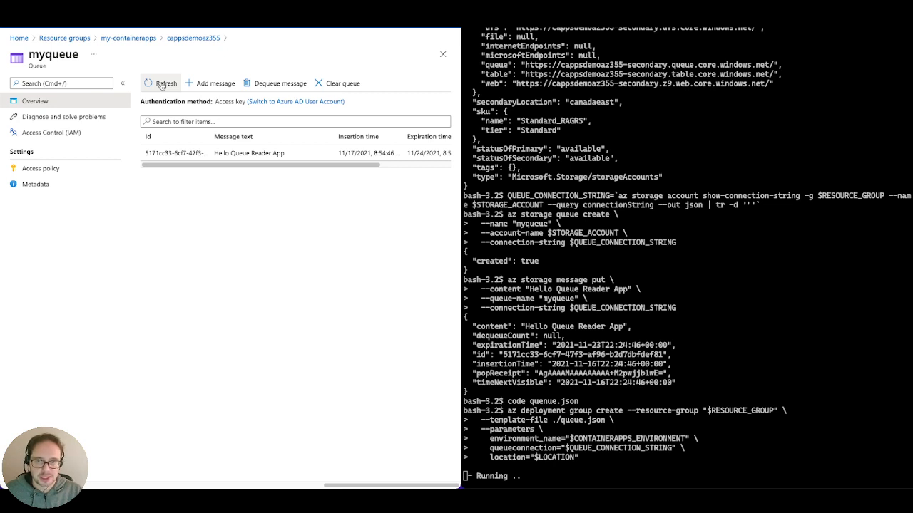
{"action": "left_click", "coordinate": [162, 86]}
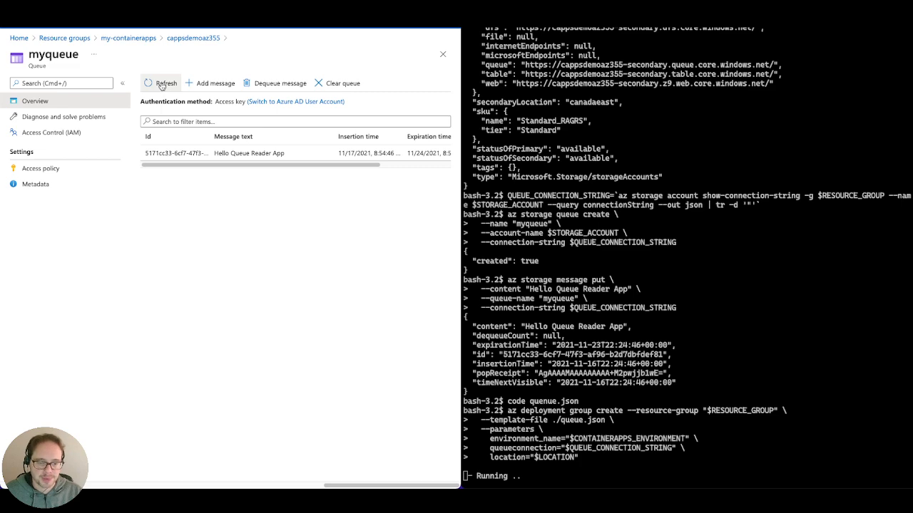
{"action": "scroll", "coordinate": [587, 217], "scroll_direction": "up", "scroll_amount": 2}
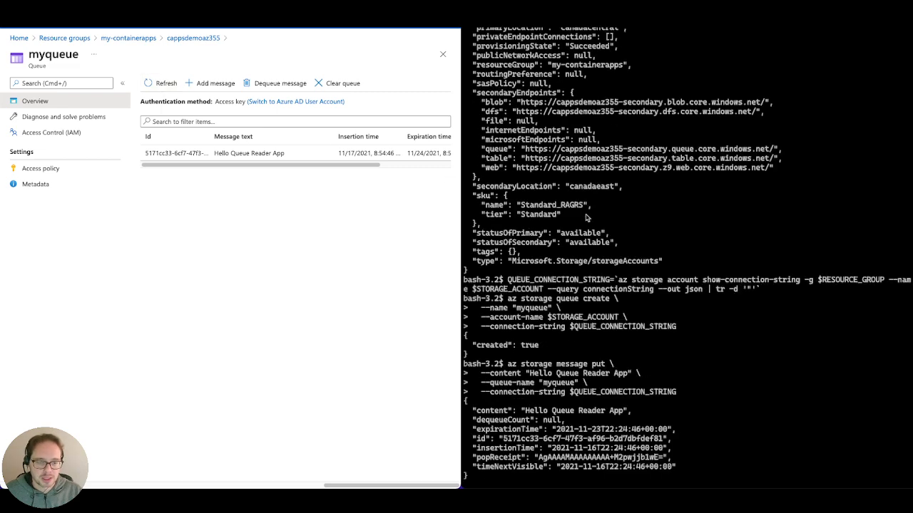
{"action": "scroll", "coordinate": [587, 217], "scroll_direction": "down", "scroll_amount": 2}
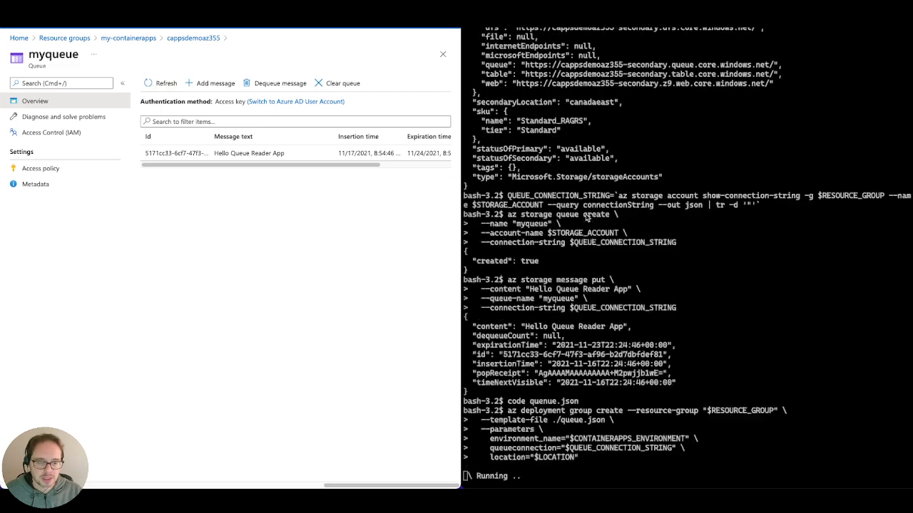
{"action": "left_click", "coordinate": [166, 83]}
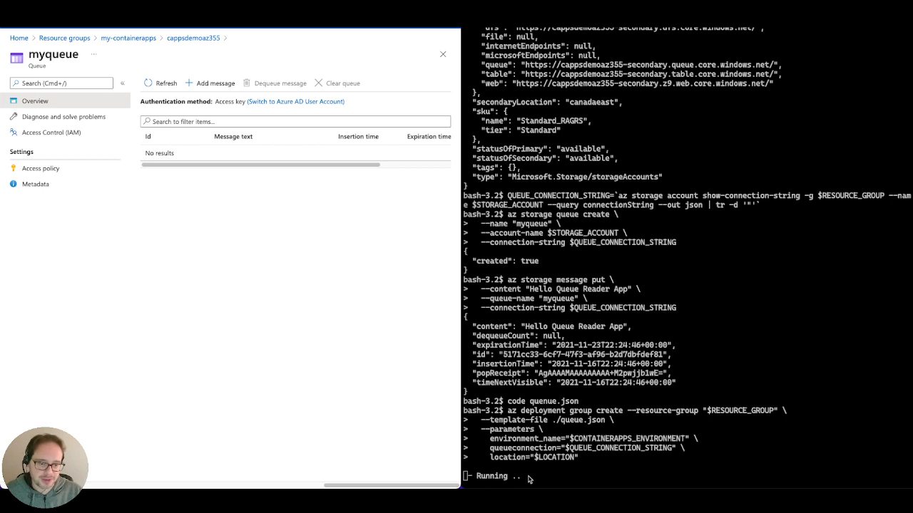
{"action": "left_click", "coordinate": [169, 84]}
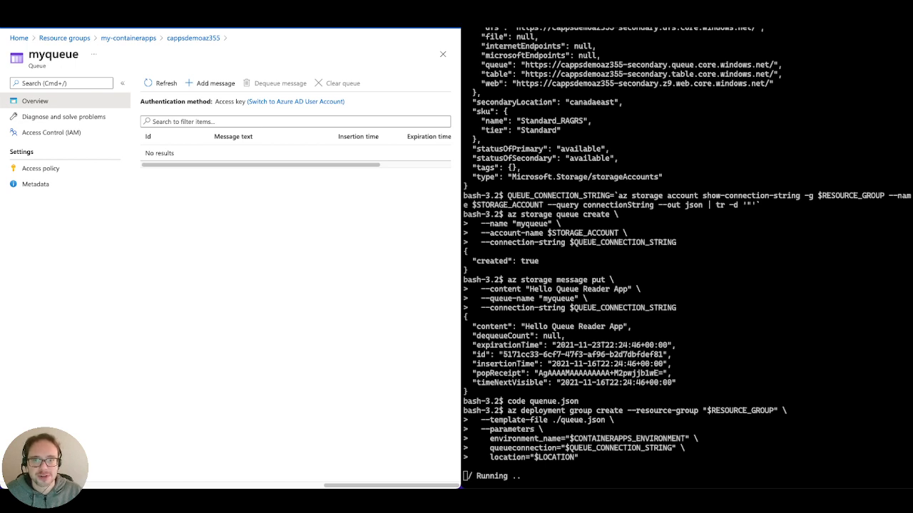
Open the apps list of containerapps-env in the my-containerapps resource group and review the deployment output in the terminal
{"action": "key", "text": "ctrl+Tab"}
{"action": "key", "text": "ctrl+shift+Tab"}
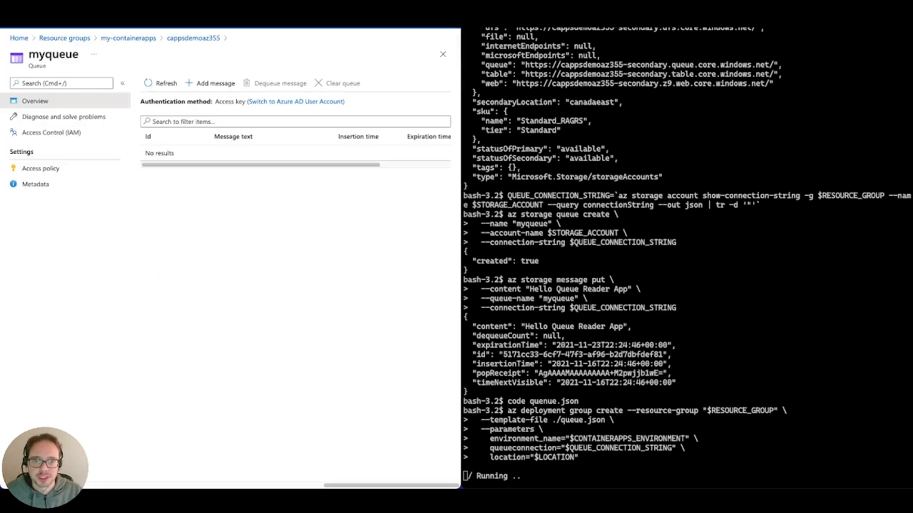
{"action": "left_click", "coordinate": [129, 39]}
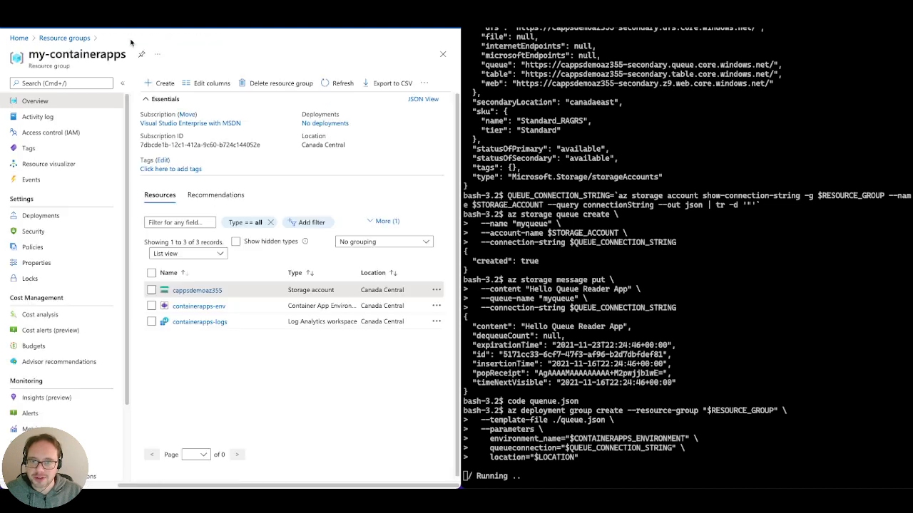
{"action": "left_click", "coordinate": [219, 307]}
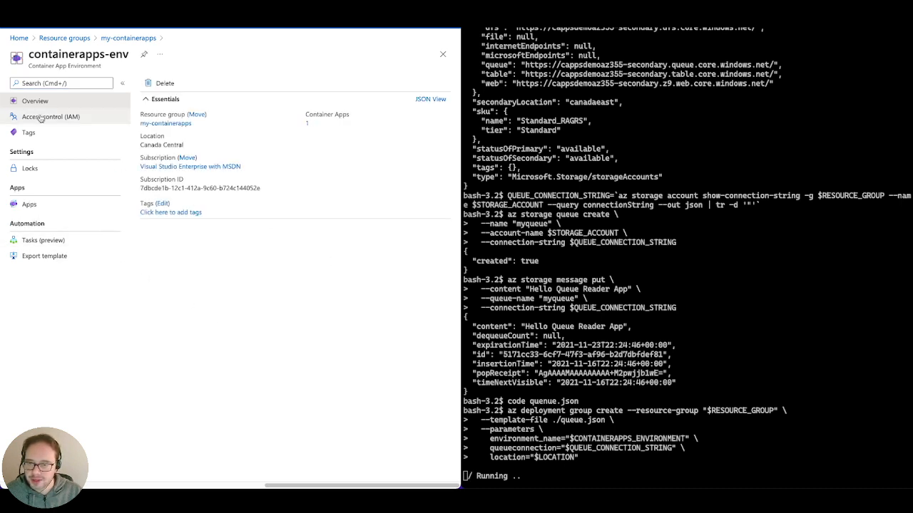
{"action": "left_click", "coordinate": [43, 204]}
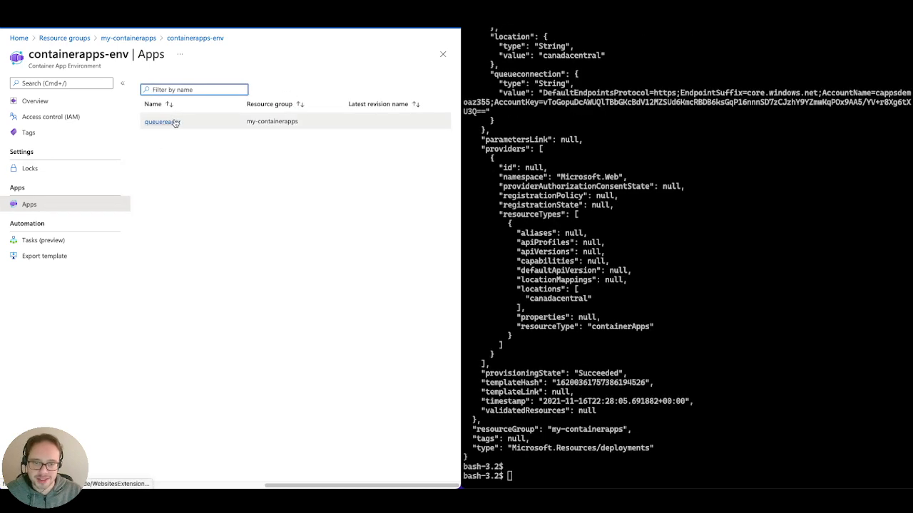
{"action": "scroll", "coordinate": [645, 317], "scroll_direction": "up", "scroll_amount": 20}
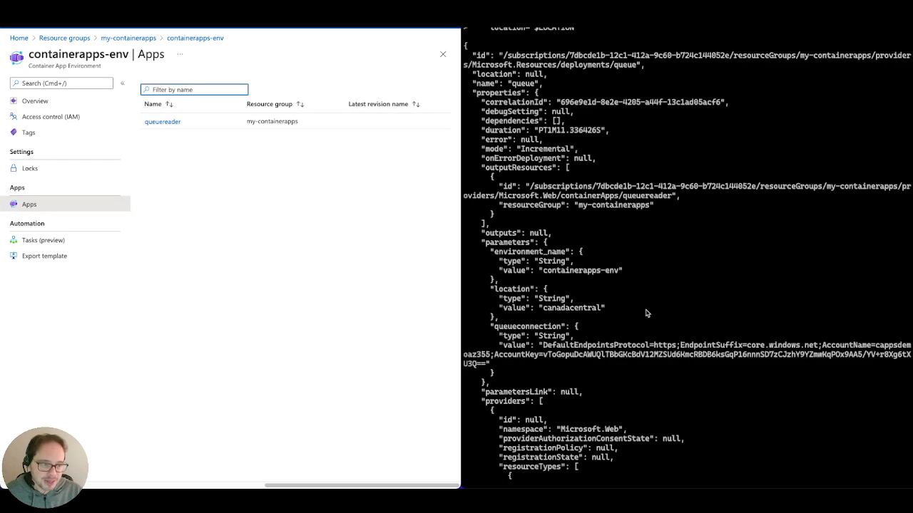
{"action": "scroll", "coordinate": [647, 321], "scroll_direction": "down", "scroll_amount": 20}
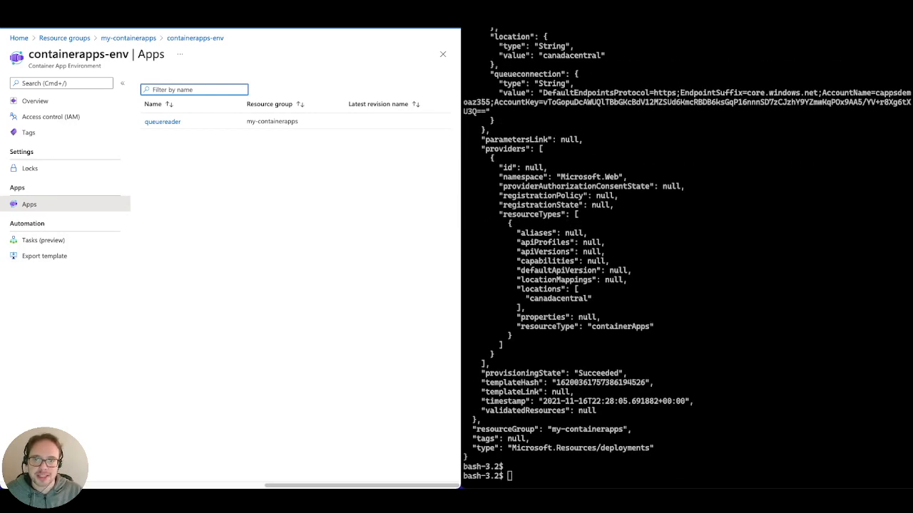
Copy the az monitor log-analytics query command from the tutorial's Verify the result section, run it in the terminal, and highlight the logged message contents
{"action": "key", "text": "ctrl+Tab"}
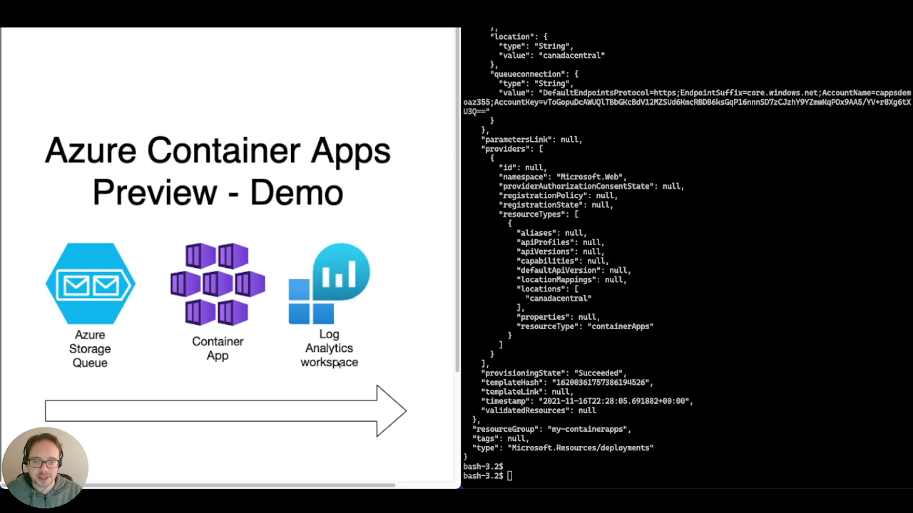
{"action": "left_click", "coordinate": [271, 20]}
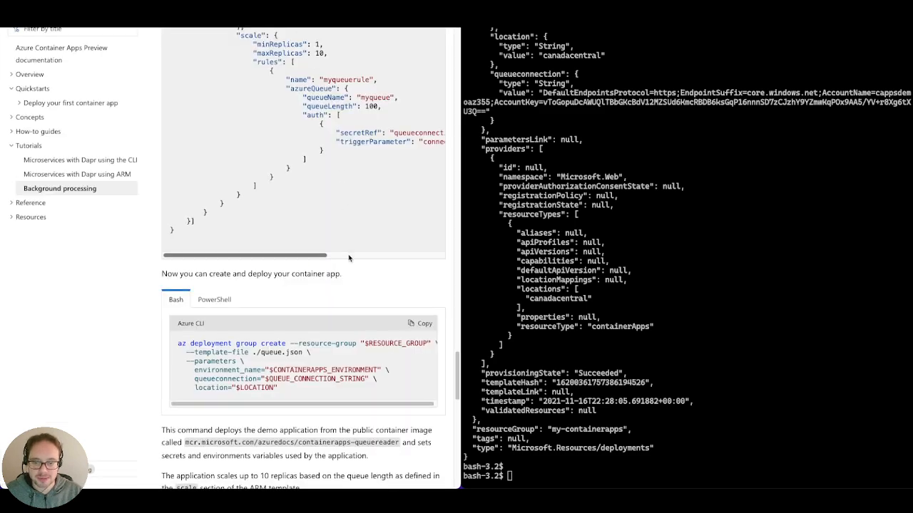
{"action": "scroll", "coordinate": [349, 259], "scroll_direction": "down", "scroll_amount": 5}
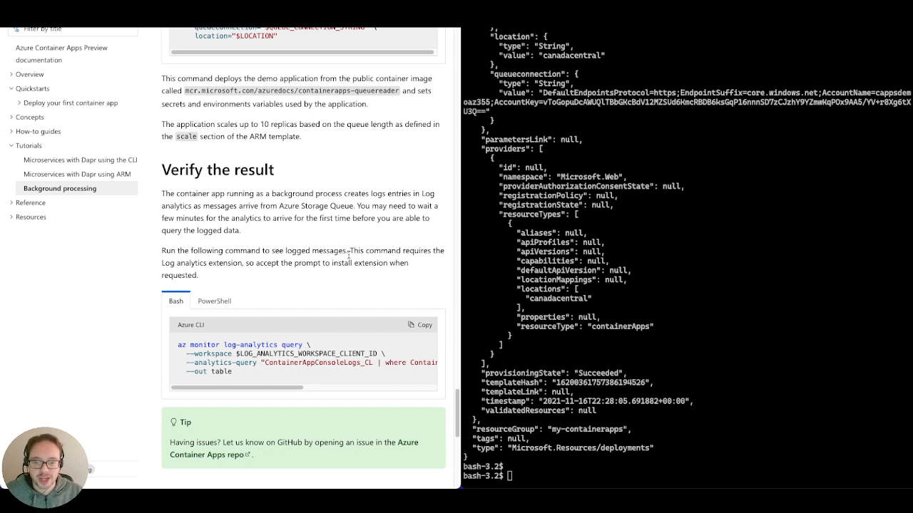
{"action": "left_click", "coordinate": [422, 325]}
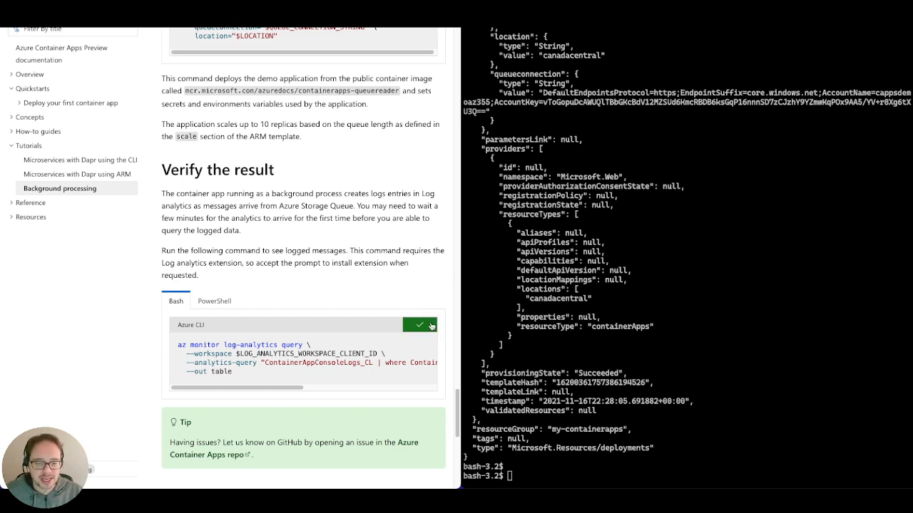
{"action": "right_click", "coordinate": [527, 340]}
{"action": "left_click", "coordinate": [551, 305]}
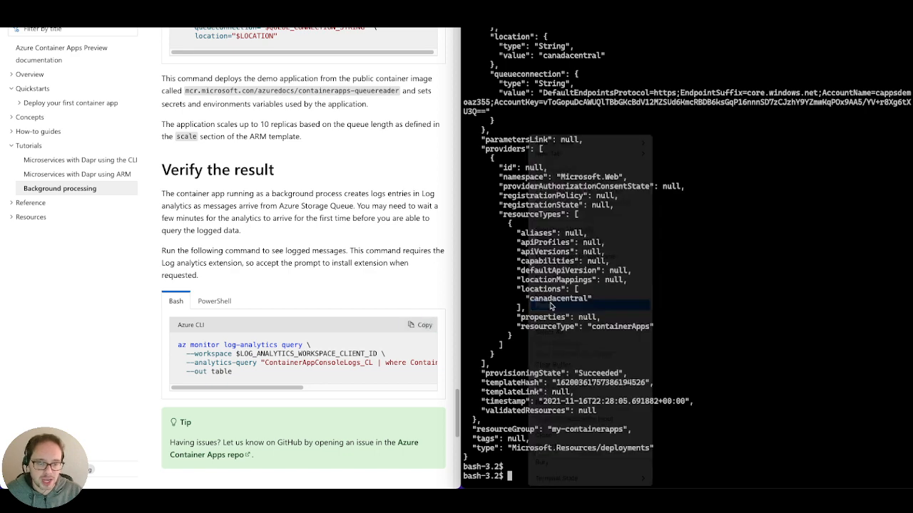
{"action": "key", "text": "Return"}
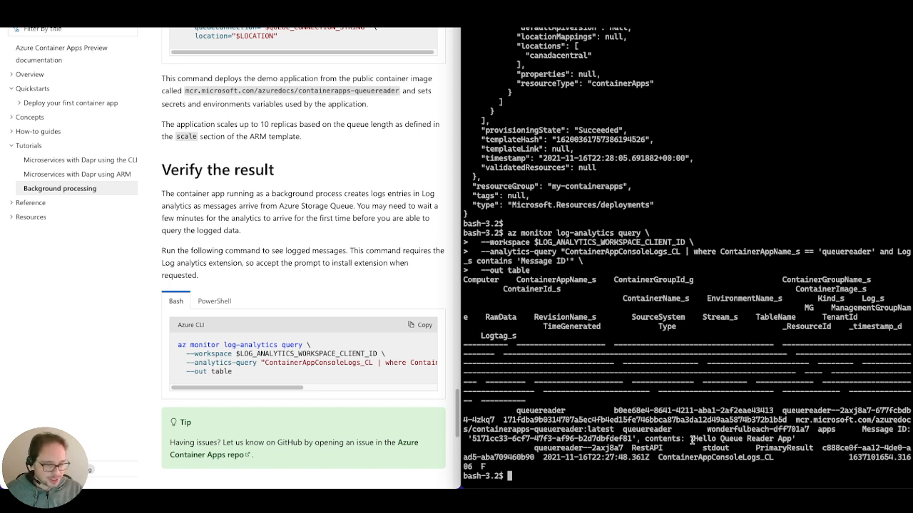
{"action": "left_click_drag", "start_coordinate": [689, 438], "coordinate": [798, 438]}
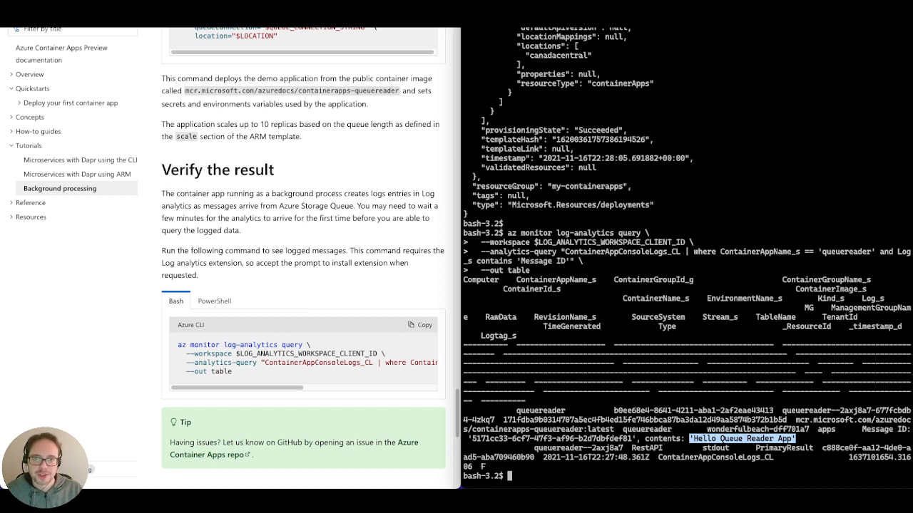
Copy the tutorial's az storage message put command and paste it into a new untitled file in Visual Studio Code
{"action": "left_click", "coordinate": [107, 20]}
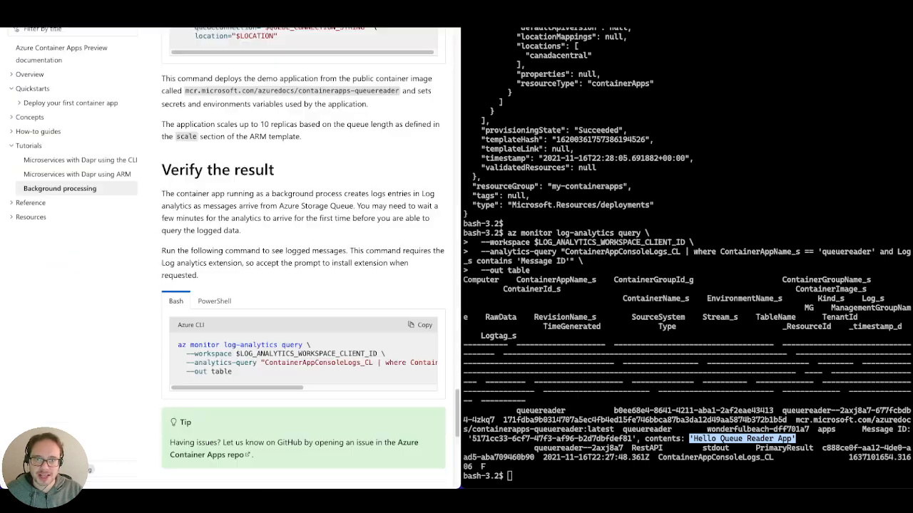
{"action": "scroll", "coordinate": [295, 300], "scroll_direction": "up", "scroll_amount": 2}
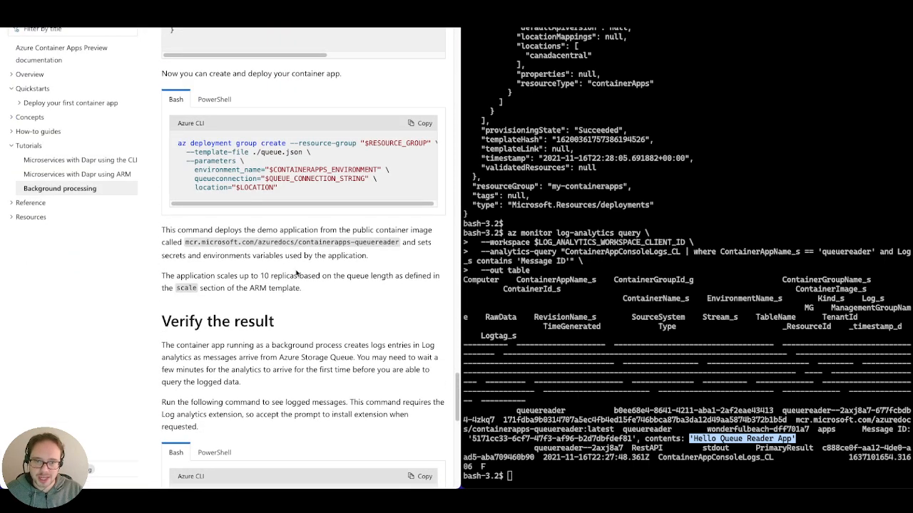
{"action": "scroll", "coordinate": [295, 211], "scroll_direction": "up", "scroll_amount": 12}
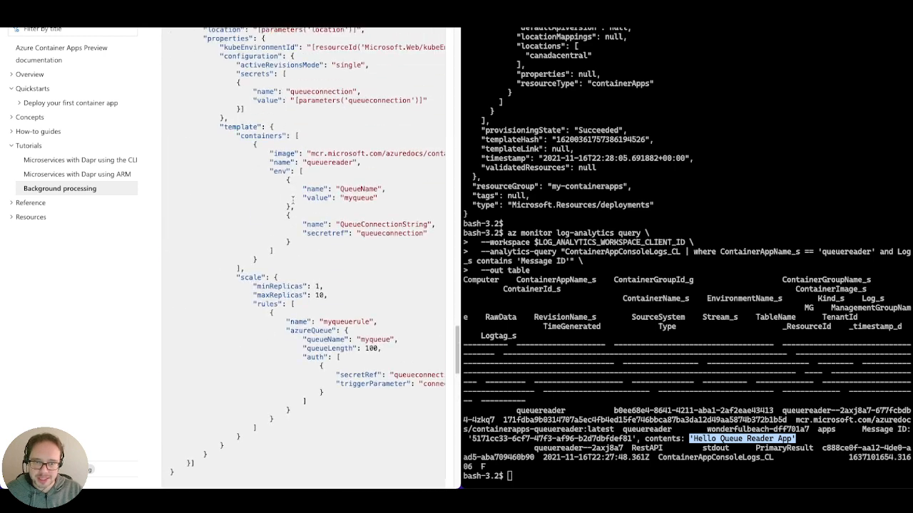
{"action": "scroll", "coordinate": [297, 214], "scroll_direction": "up", "scroll_amount": 2}
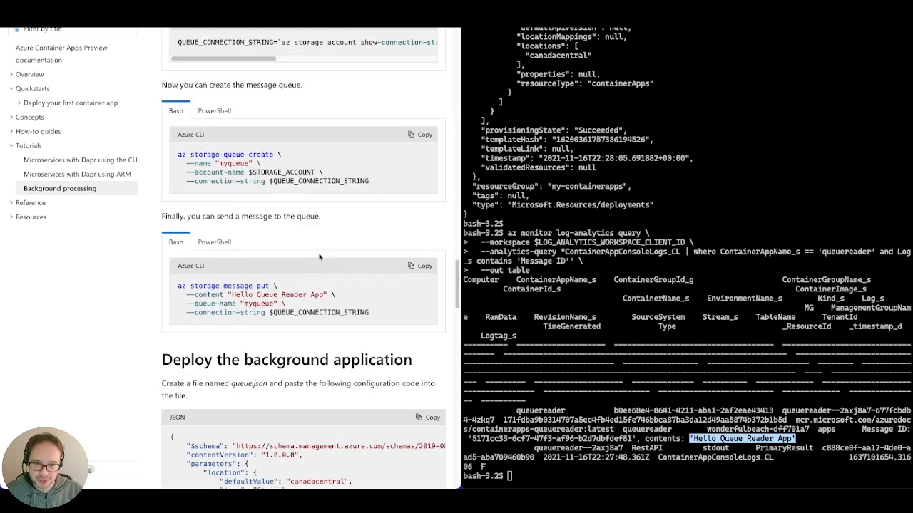
{"action": "left_click", "coordinate": [428, 266]}
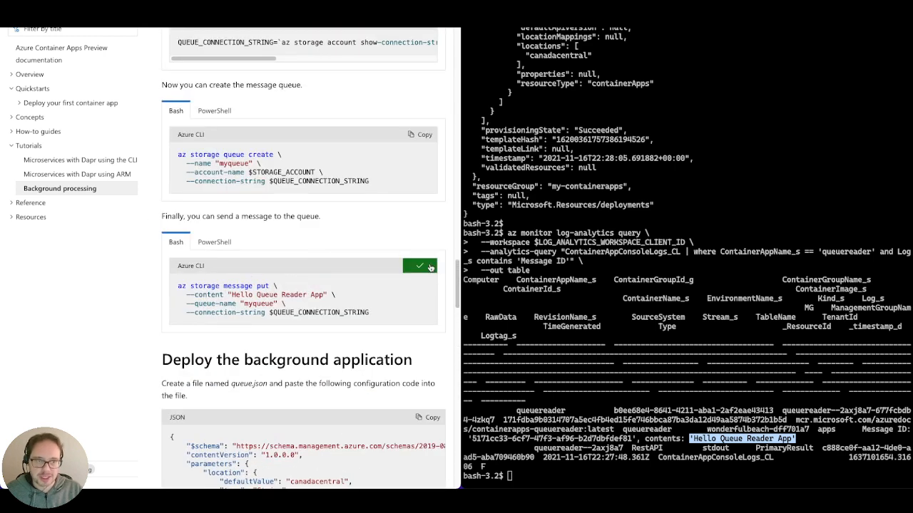
{"action": "left_click", "coordinate": [911, 117]}
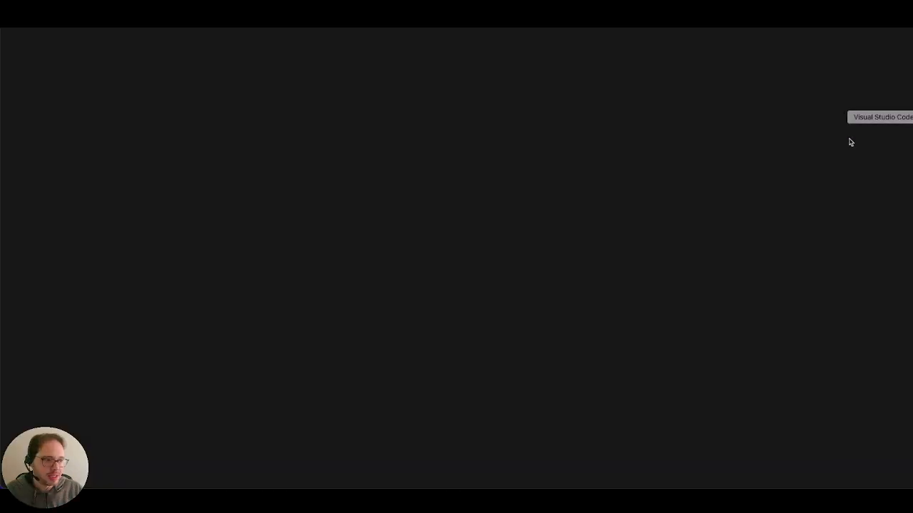
{"action": "left_click", "coordinate": [55, 3]}
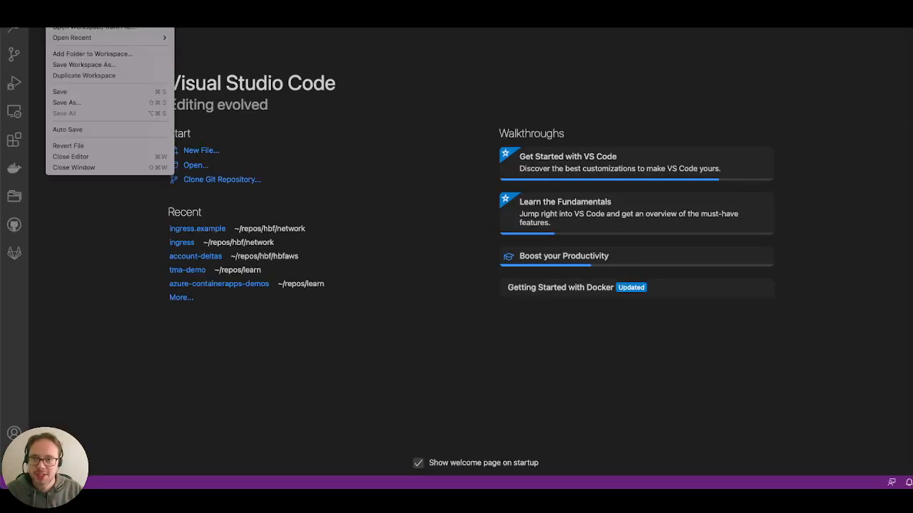
{"action": "left_click", "coordinate": [71, 2]}
{"action": "right_click", "coordinate": [390, 69]}
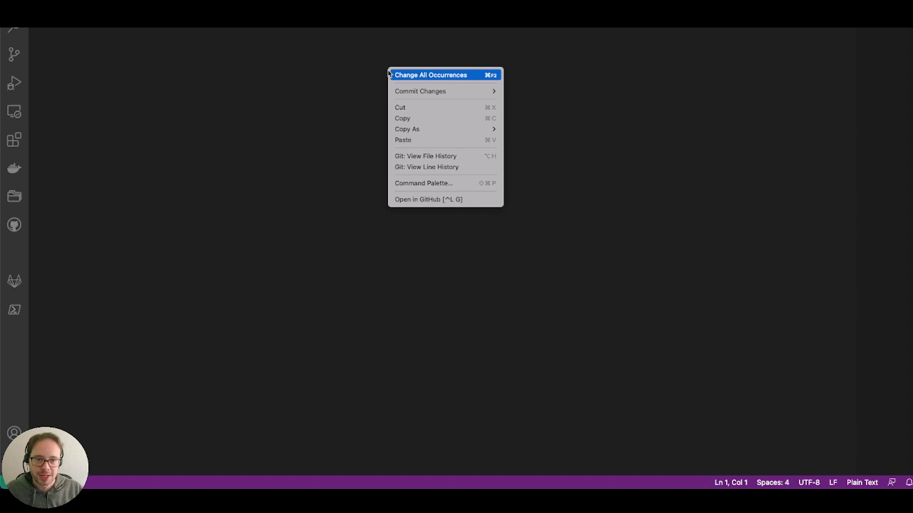
{"action": "left_click", "coordinate": [429, 141]}
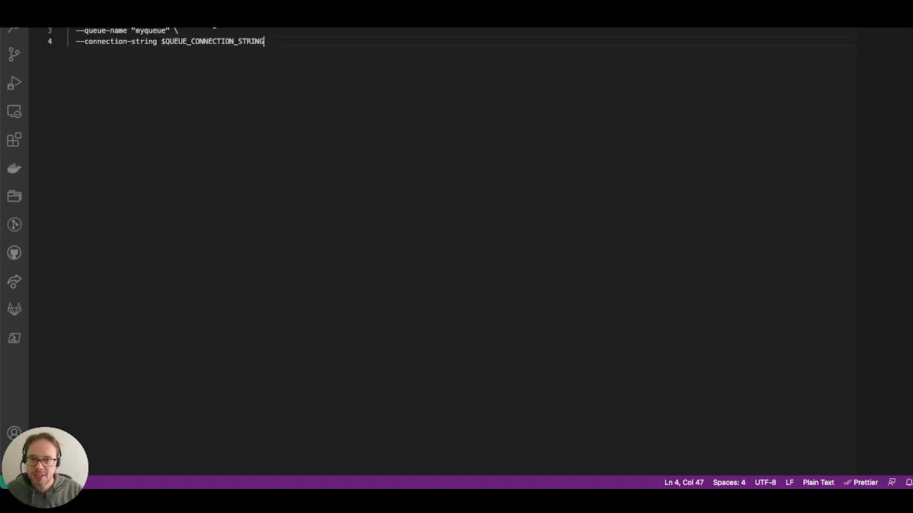
Replace "Queue Reader App" in the command's --content text with a person's name, select the whole command, and return to the tutorial and terminal
{"action": "left_click_drag", "start_coordinate": [216, 21], "coordinate": [149, 23]}
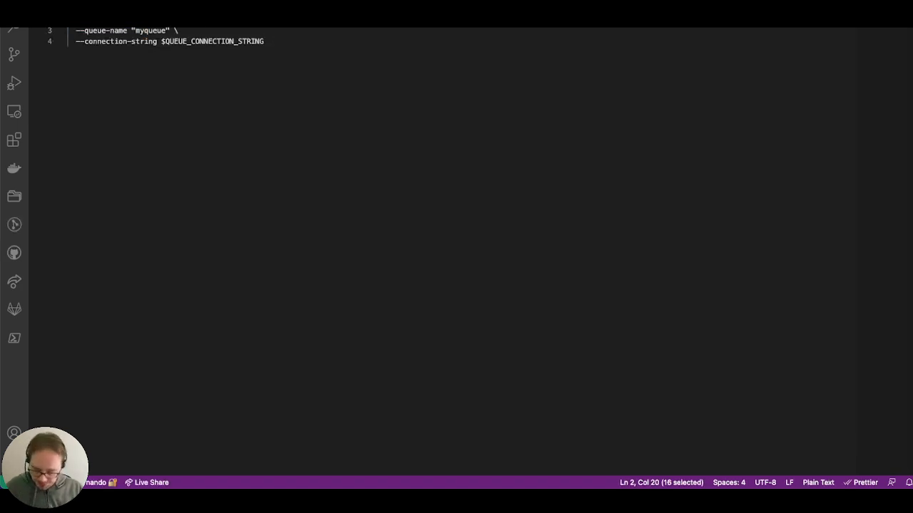
{"action": "type", "text": "Wernando"}
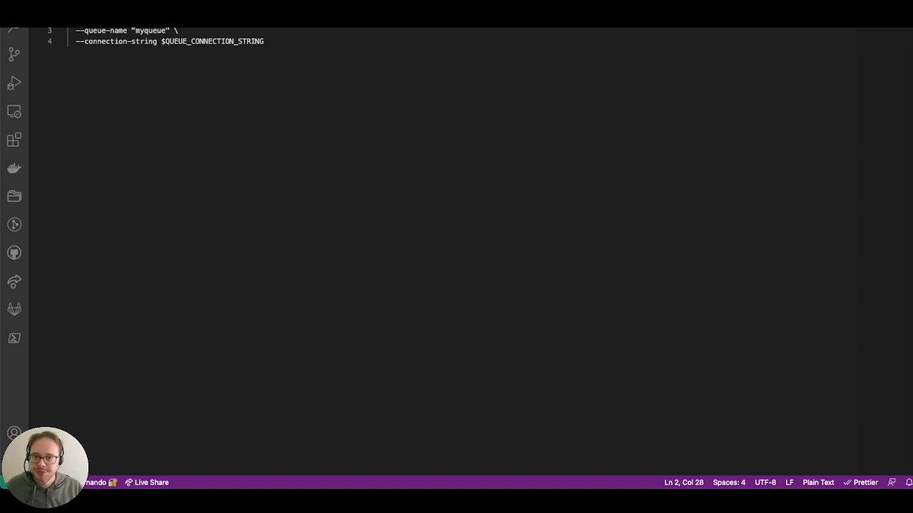
{"action": "key", "text": "super+a"}
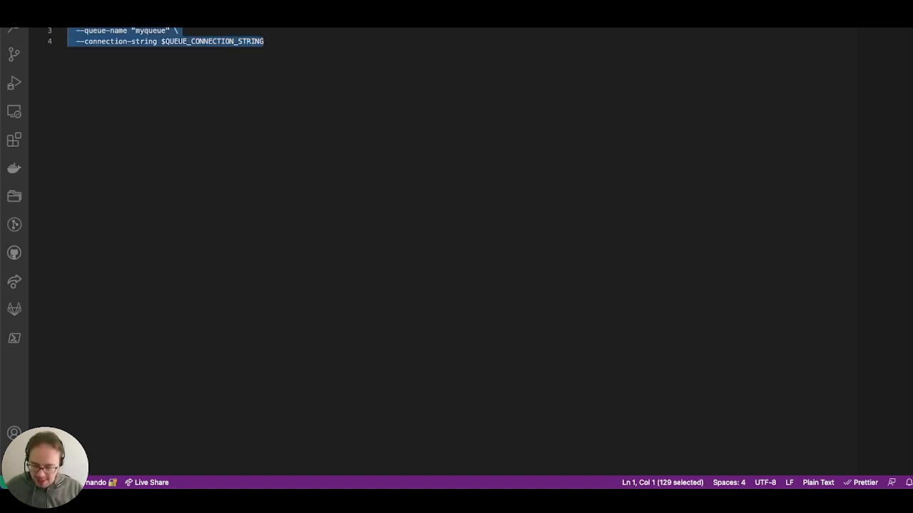
{"action": "key", "text": "ctrl+Right"}
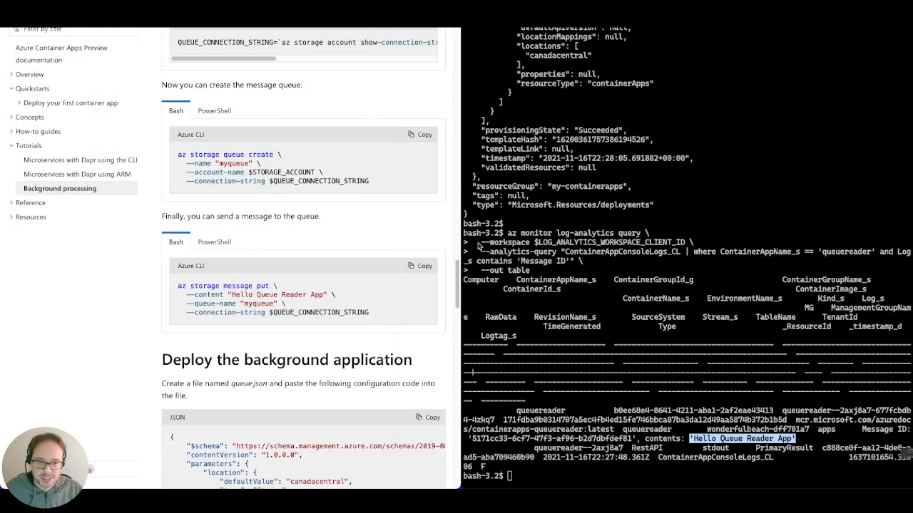
Open the myqueue queue of the cappsdemoaz355 storage account from the my-containerapps resource group in the Azure portal
{"action": "left_click", "coordinate": [557, 265]}
{"action": "right_click", "coordinate": [558, 267]}
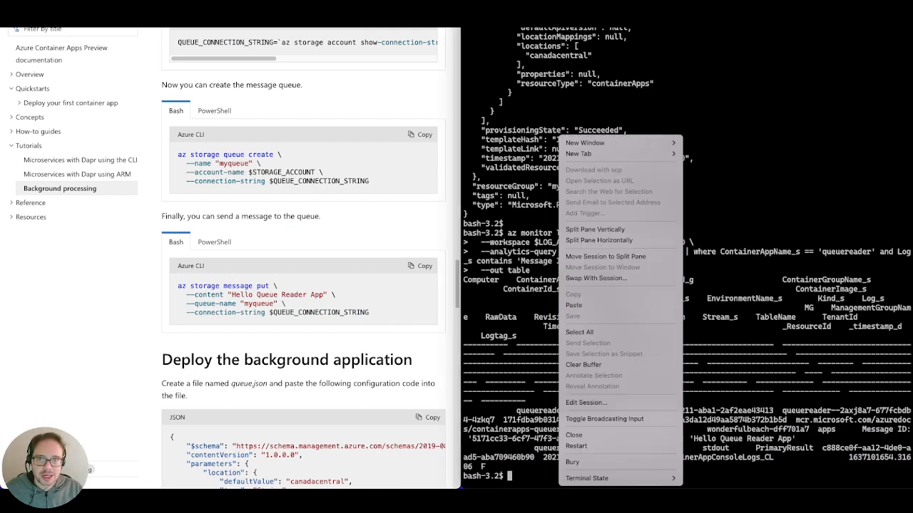
{"action": "left_click", "coordinate": [308, 17]}
{"action": "key", "text": "ctrl+Tab"}
{"action": "key", "text": "ctrl+Tab"}
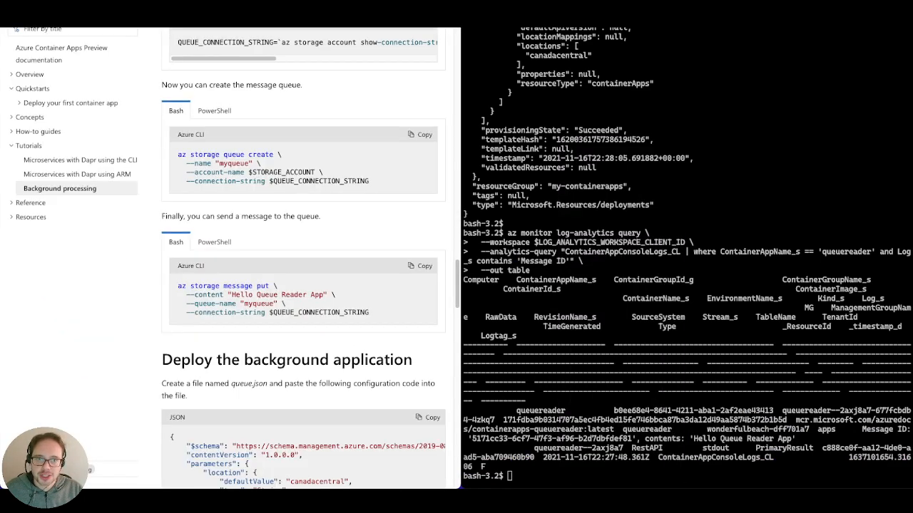
{"action": "left_click", "coordinate": [89, 39]}
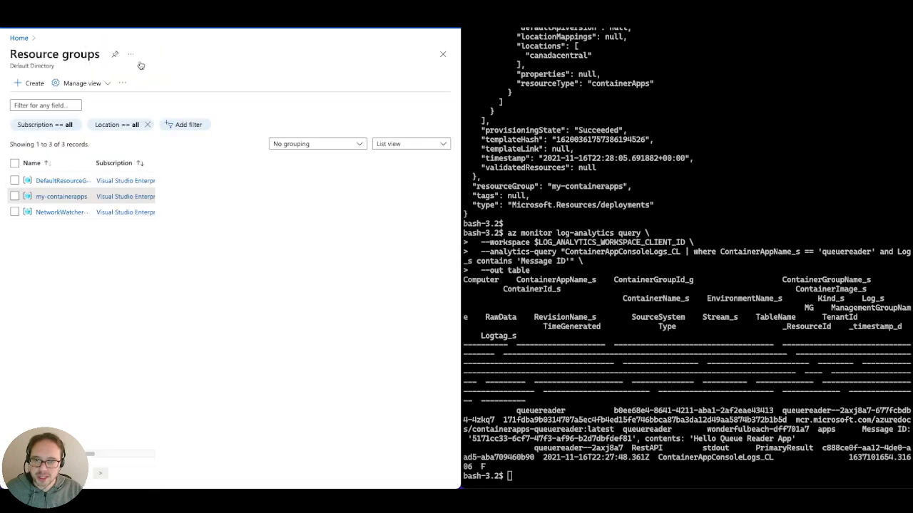
{"action": "left_click", "coordinate": [62, 178]}
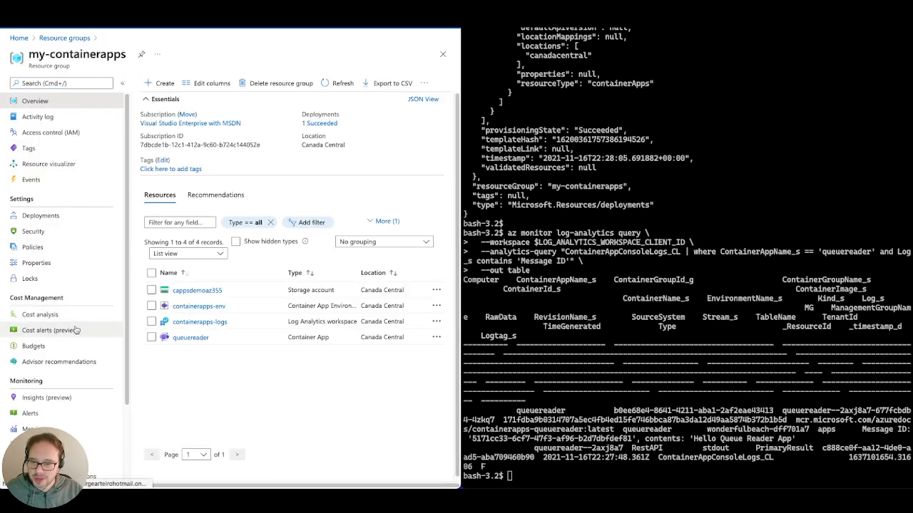
{"action": "left_click", "coordinate": [209, 290]}
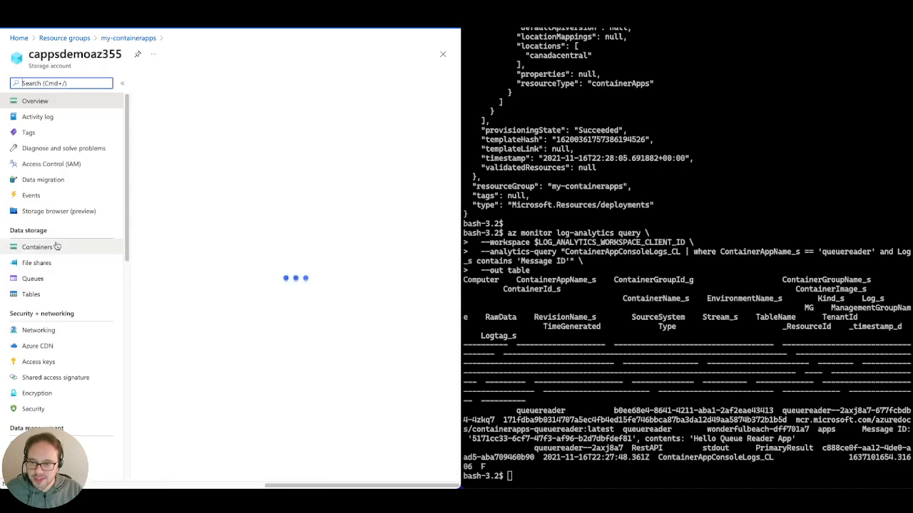
{"action": "left_click", "coordinate": [47, 282]}
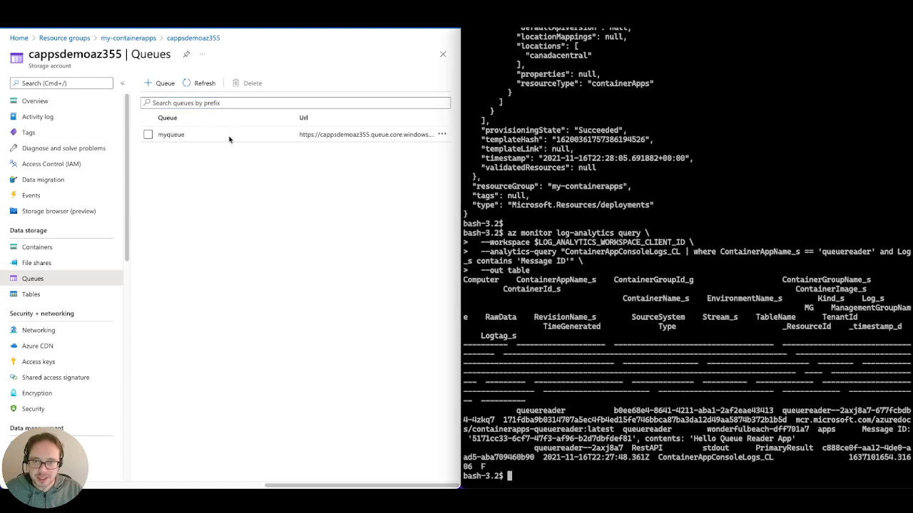
{"action": "left_click", "coordinate": [181, 135]}
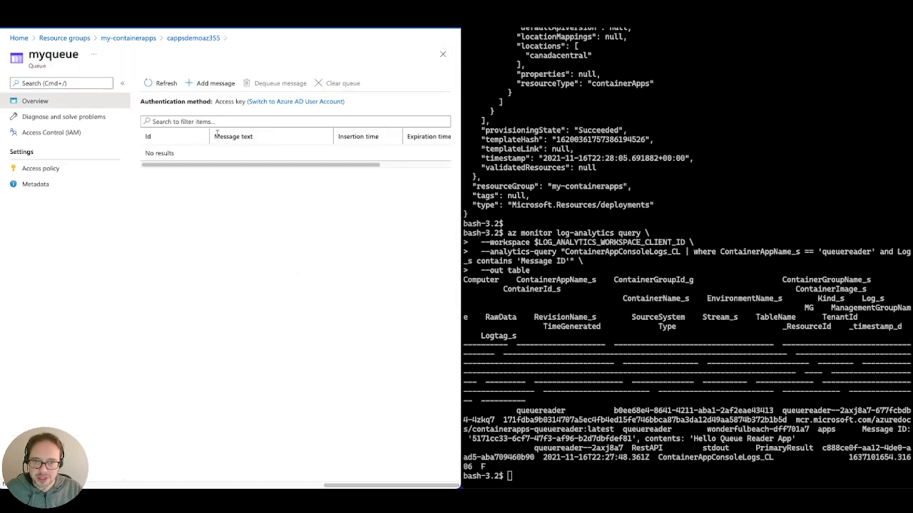
Paste the edited az storage message put command into the terminal and run it to send a message to myqueue
{"action": "right_click", "coordinate": [601, 290]}
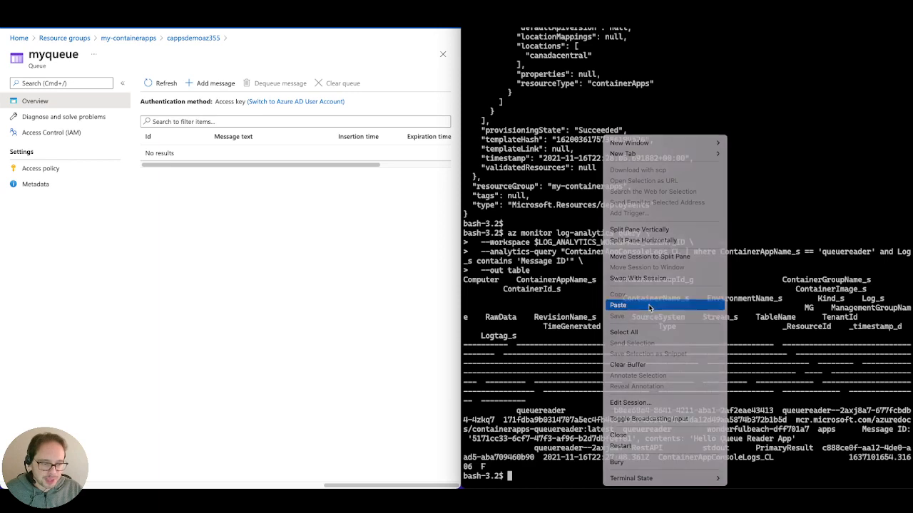
{"action": "left_click", "coordinate": [648, 305]}
{"action": "key", "text": "Return"}
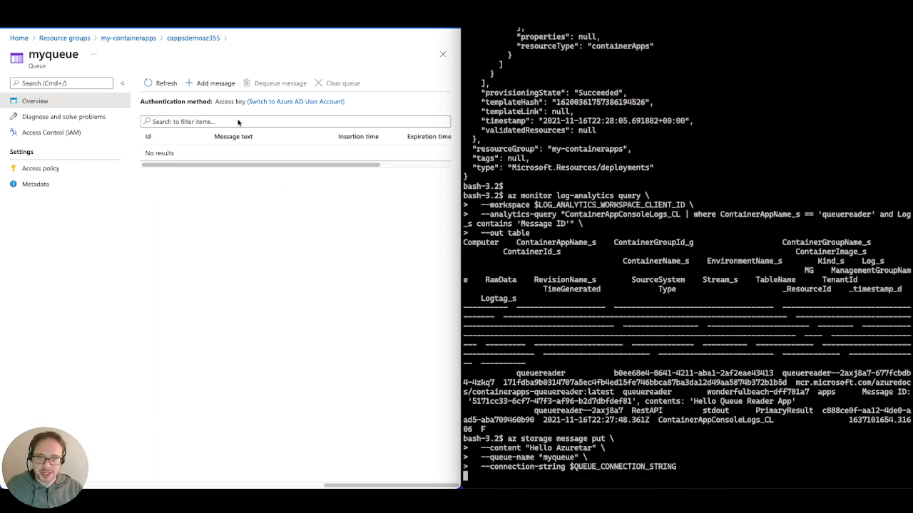
Refresh the myqueue message list repeatedly to check whether the sent message has been picked up
{"action": "left_click", "coordinate": [167, 85]}
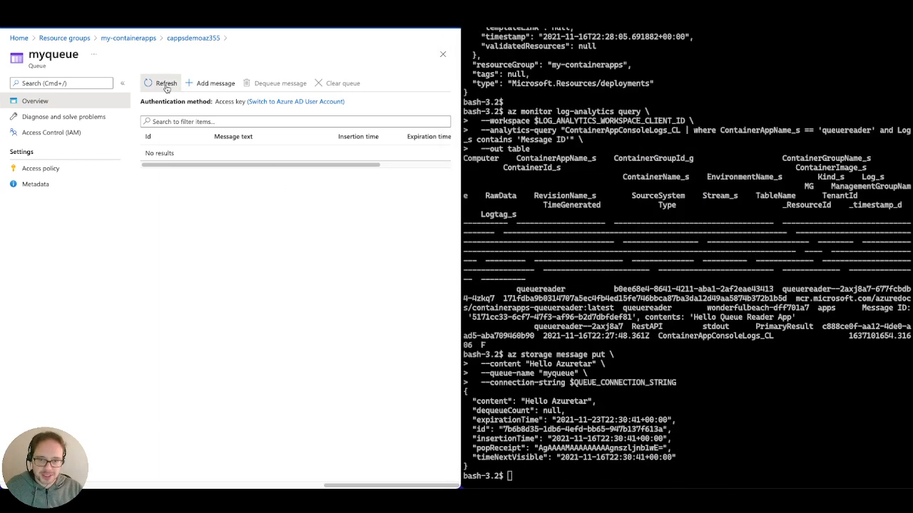
{"action": "left_click", "coordinate": [170, 90]}
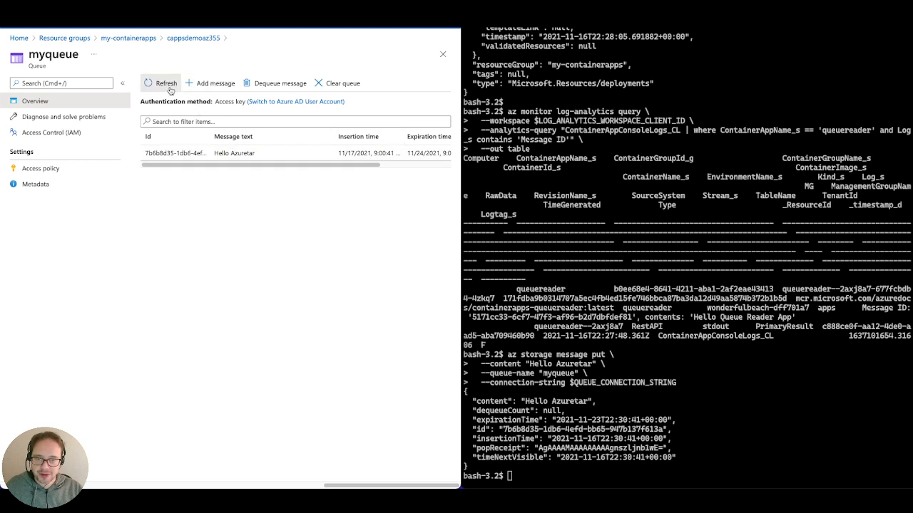
{"action": "left_click", "coordinate": [170, 90]}
{"action": "left_click", "coordinate": [171, 90]}
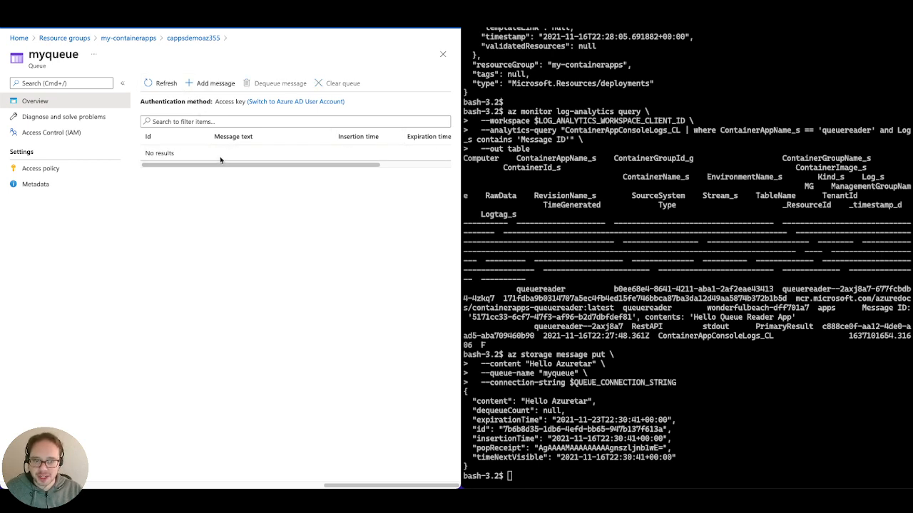
Recall the az monitor log-analytics query with table output in the terminal and run it again
{"action": "key", "text": "super+Tab"}
{"action": "key", "text": "Up"}
{"action": "key", "text": "Up"}
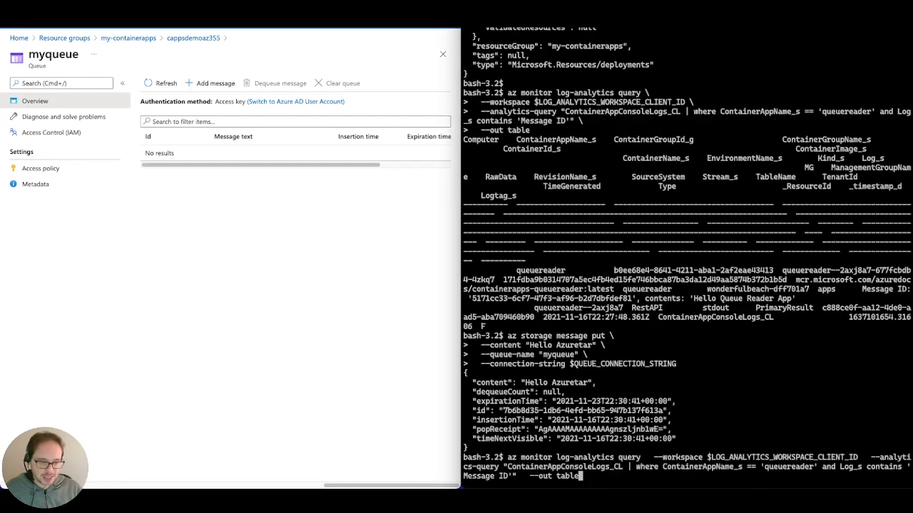
{"action": "key", "text": "Return"}
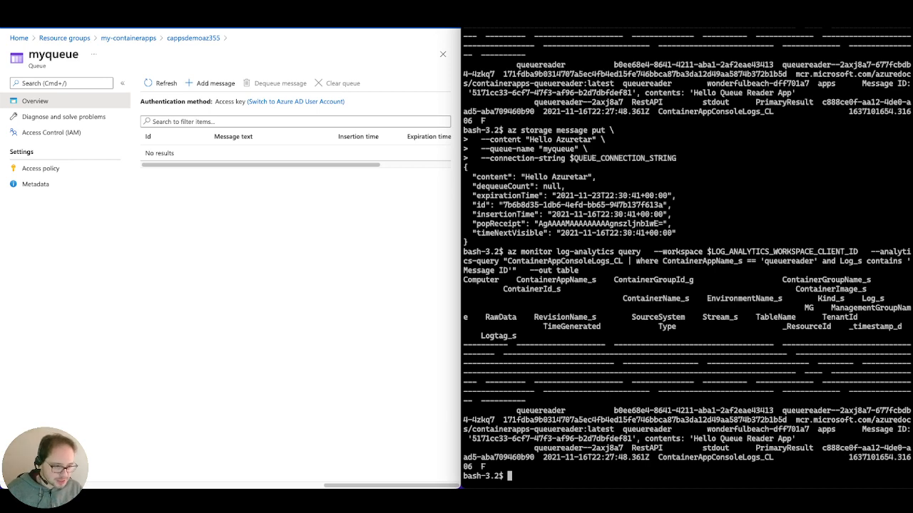
Remove the --out table option from the log-analytics query, run it, and repeat it to fetch newer log entries
{"action": "key", "text": "Up"}
{"action": "key", "text": "BackSpace"}
{"action": "key", "text": "BackSpace"}
{"action": "key", "text": "BackSpace"}
{"action": "key", "text": "BackSpace"}
{"action": "key", "text": "BackSpace"}
{"action": "key", "text": "BackSpace"}
{"action": "key", "text": "BackSpace"}
{"action": "key", "text": "BackSpace"}
{"action": "key", "text": "BackSpace"}
{"action": "key", "text": "BackSpace"}
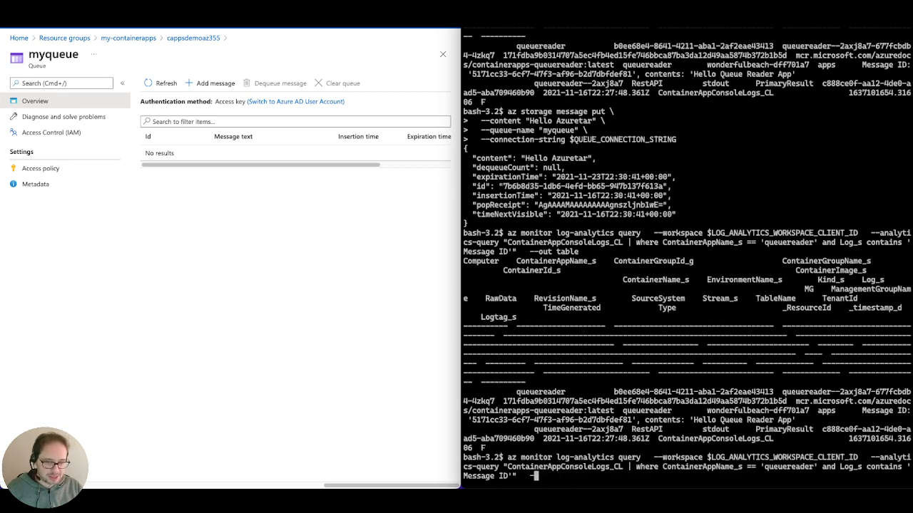
{"action": "key", "text": "BackSpace"}
{"action": "key", "text": "BackSpace"}
{"action": "key", "text": "BackSpace"}
{"action": "key", "text": "BackSpace"}
{"action": "key", "text": "Return"}
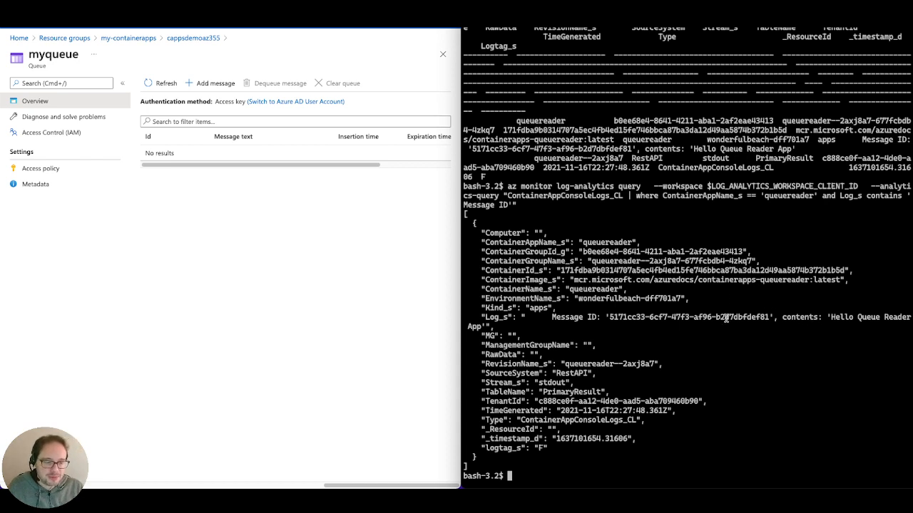
{"action": "key", "text": "Up"}
{"action": "key", "text": "Return"}
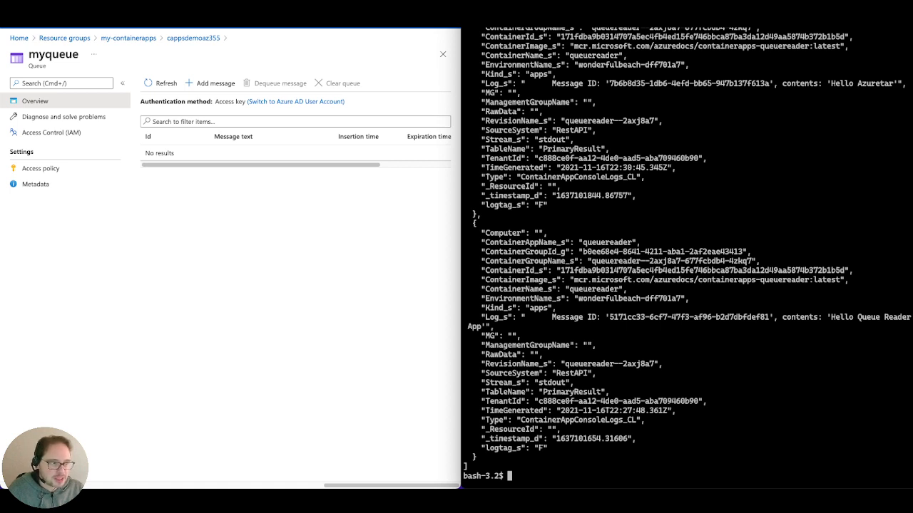
Highlight the contents of both logged messages in the query output and return to the Azure Container Apps demo diagram
{"action": "left_click_drag", "start_coordinate": [826, 83], "coordinate": [894, 84]}
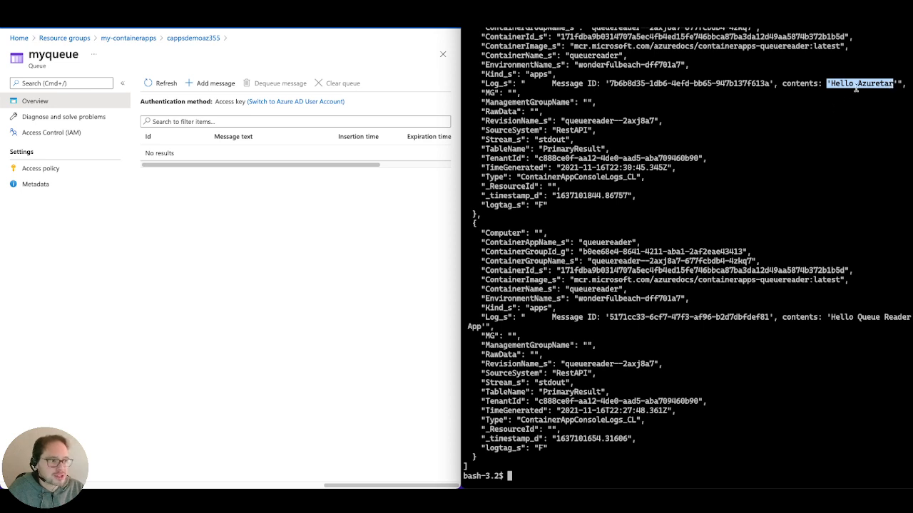
{"action": "scroll", "coordinate": [819, 292], "scroll_direction": "up", "scroll_amount": 2}
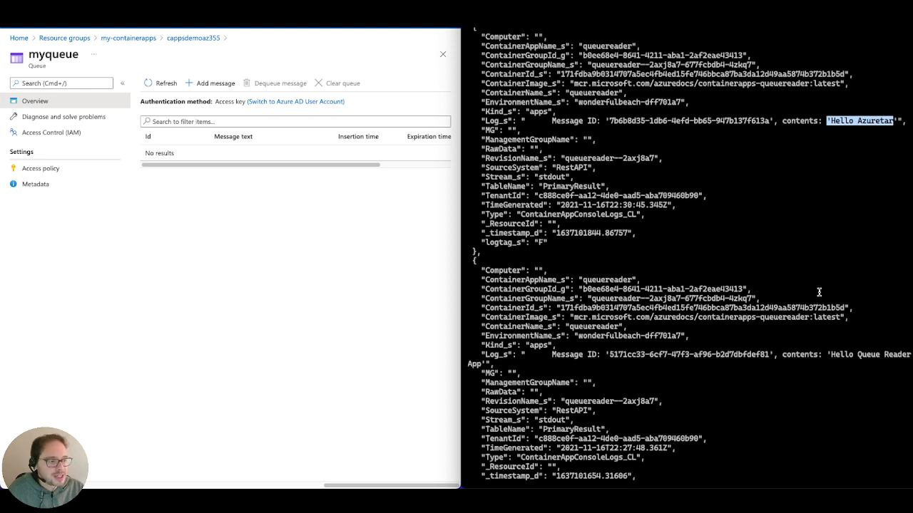
{"action": "scroll", "coordinate": [821, 307], "scroll_direction": "down", "scroll_amount": 2}
{"action": "left_click_drag", "start_coordinate": [828, 317], "coordinate": [911, 317]}
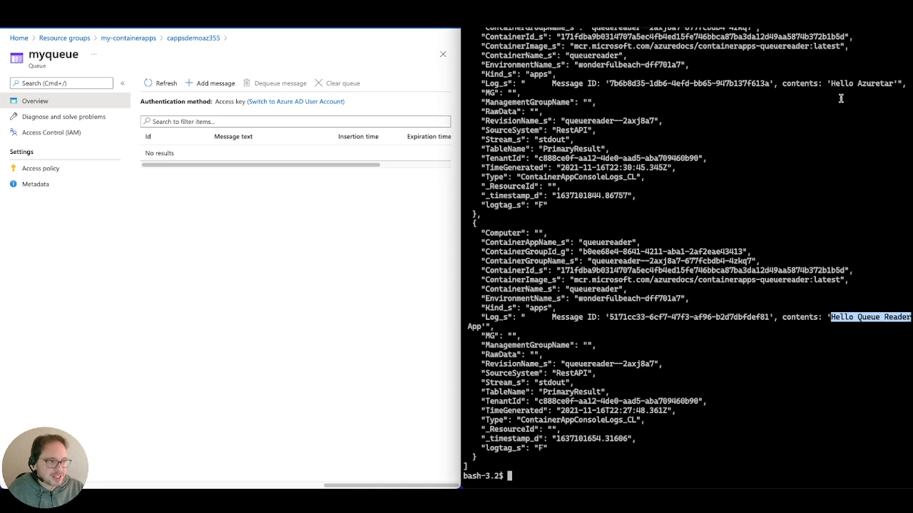
{"action": "left_click_drag", "start_coordinate": [827, 85], "coordinate": [890, 90]}
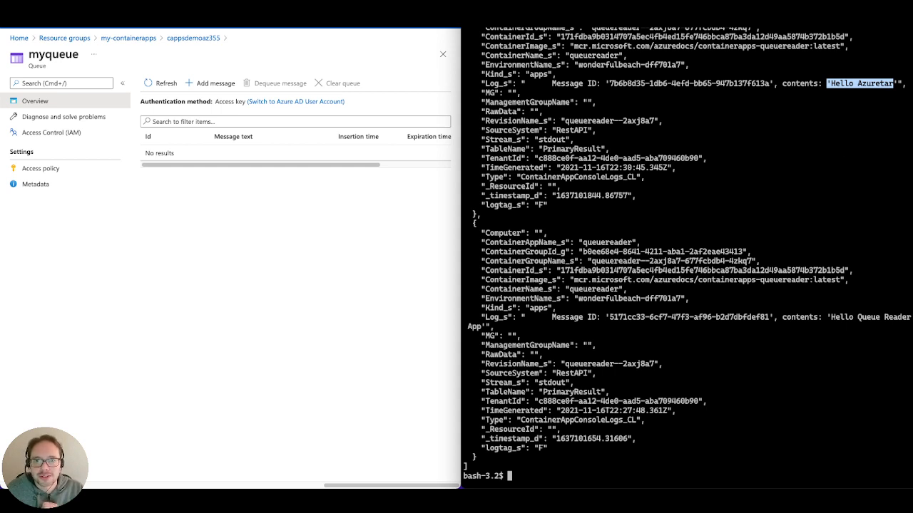
{"action": "left_click", "coordinate": [142, 16]}
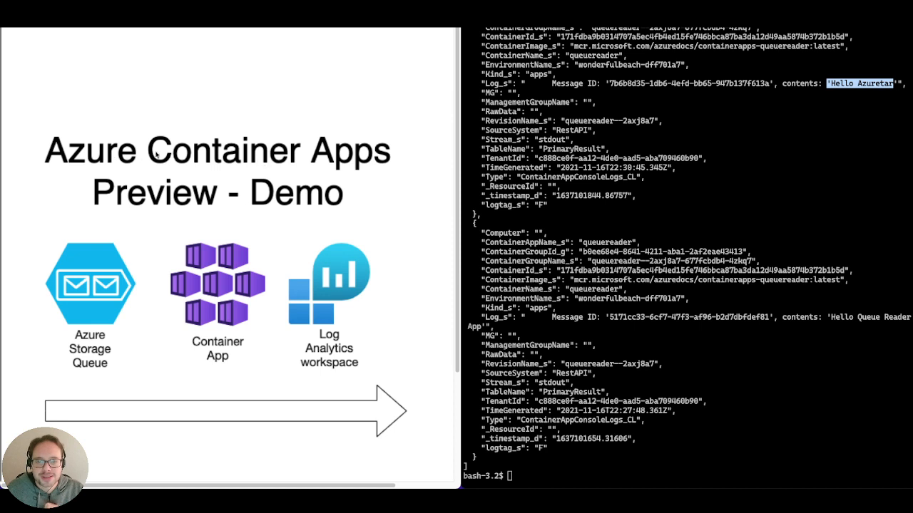